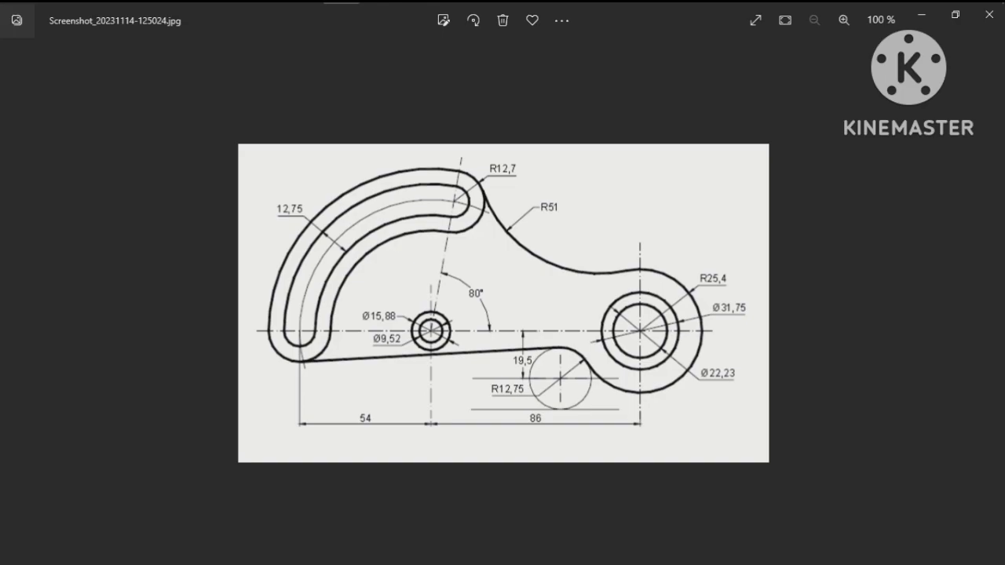
Step through the lever reference screenshots, including the green centre-line and red-dimension versions
{"action": "key", "text": "Right"}
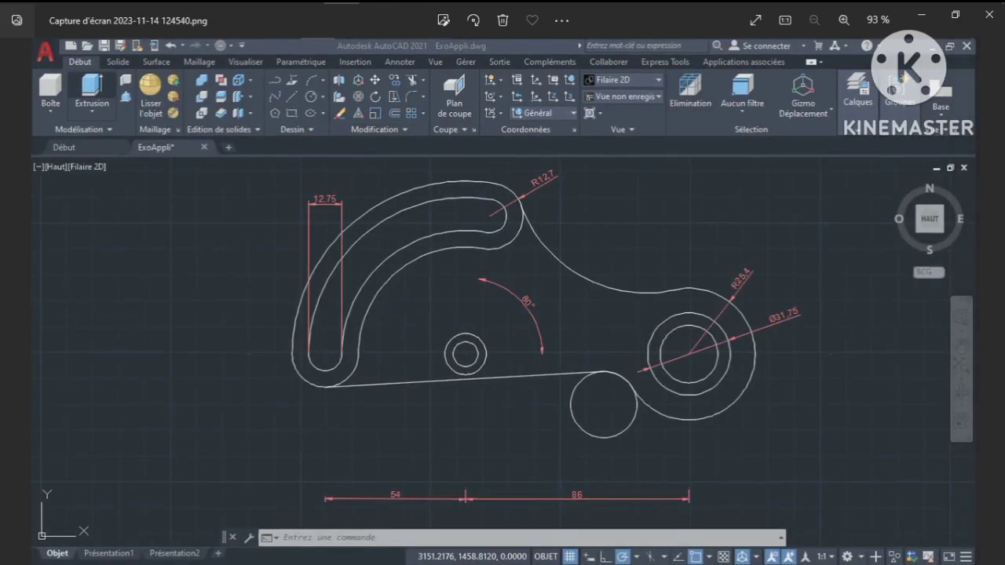
{"action": "key", "text": "Right"}
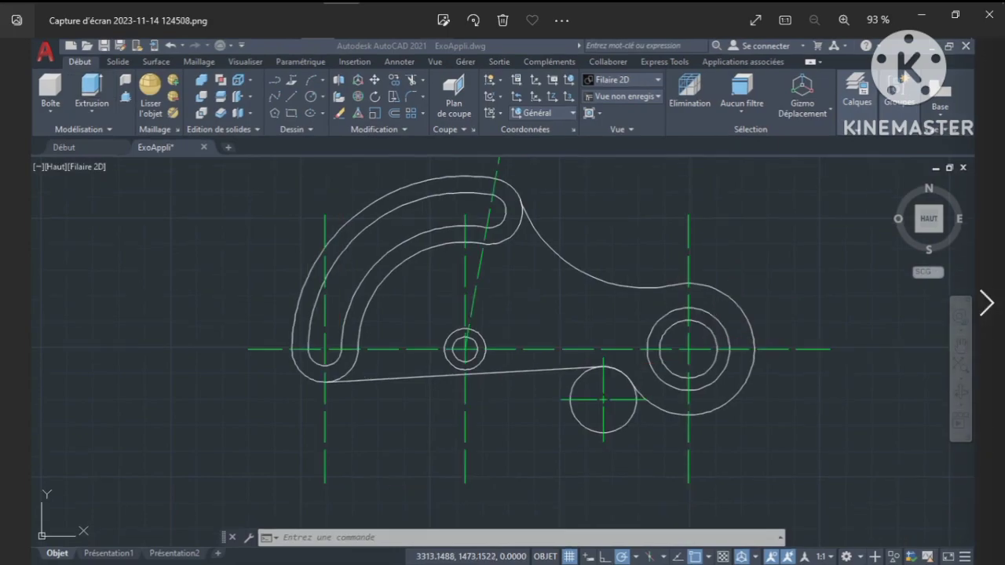
{"action": "key", "text": "Right"}
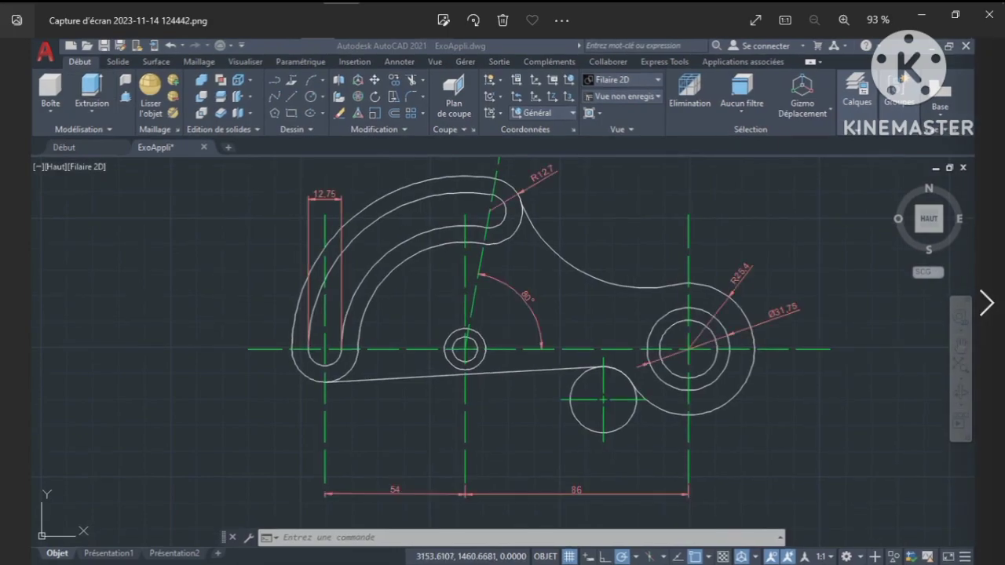
{"action": "key", "text": "Right"}
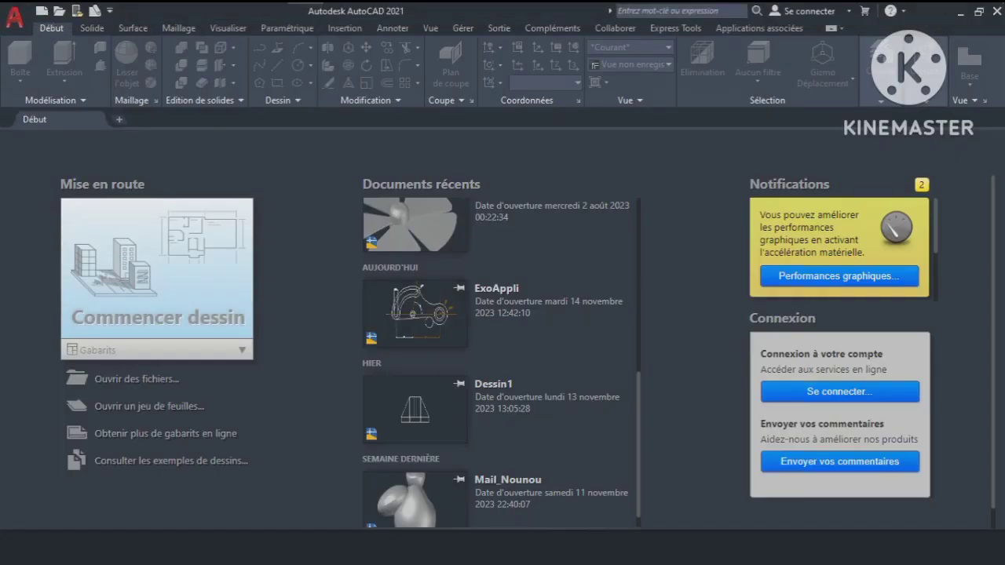
Create the blank drawing Dessin2, zoom in, and start a polyline from a point at the left
{"action": "left_click", "coordinate": [157, 317]}
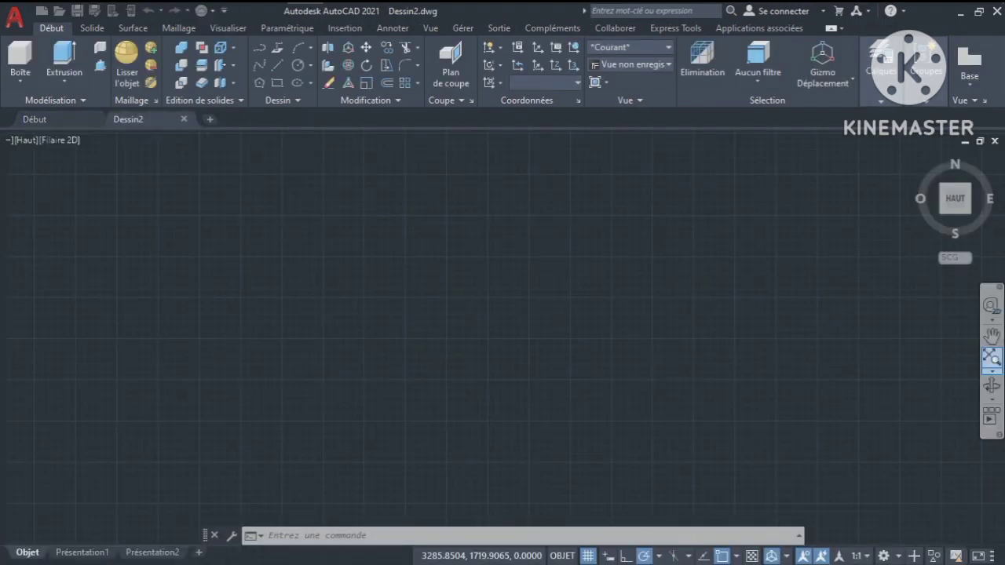
{"action": "left_click", "coordinate": [991, 366]}
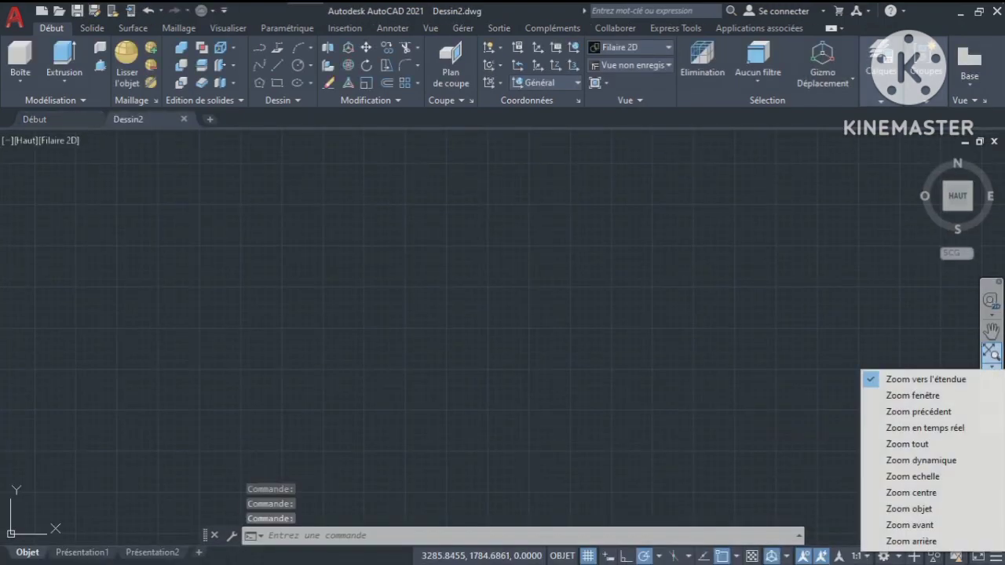
{"action": "left_click", "coordinate": [909, 525]}
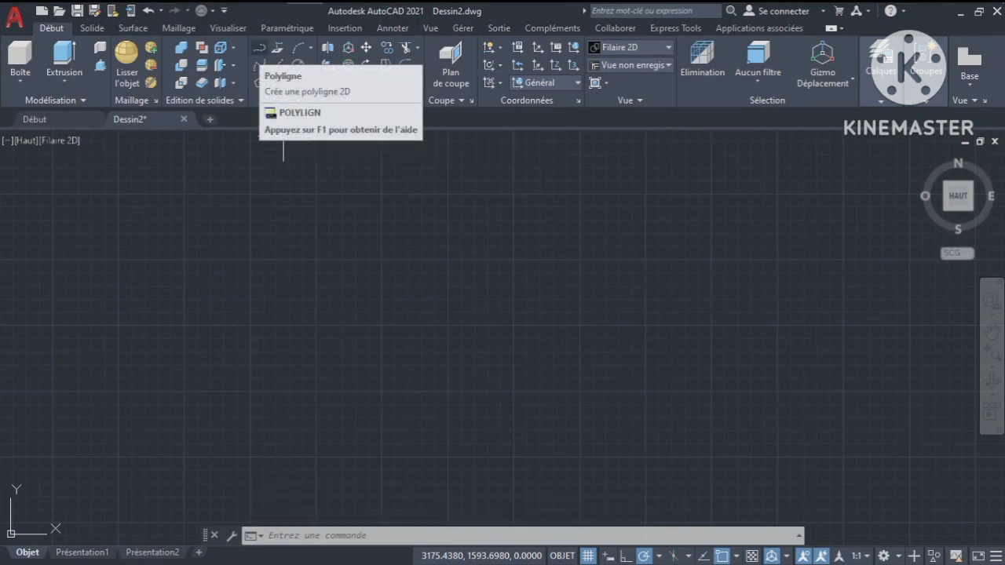
{"action": "left_click", "coordinate": [259, 47]}
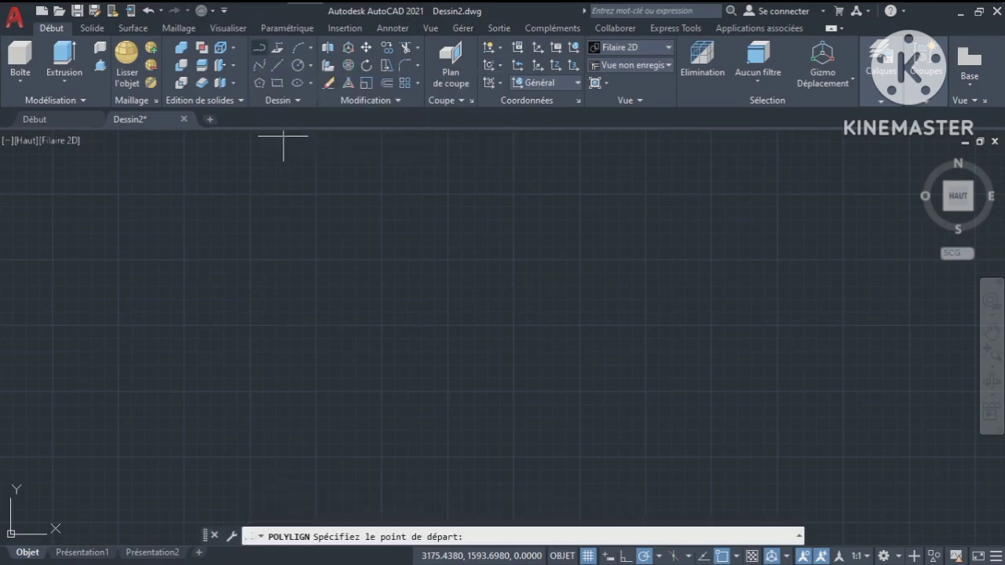
{"action": "left_click", "coordinate": [182, 324]}
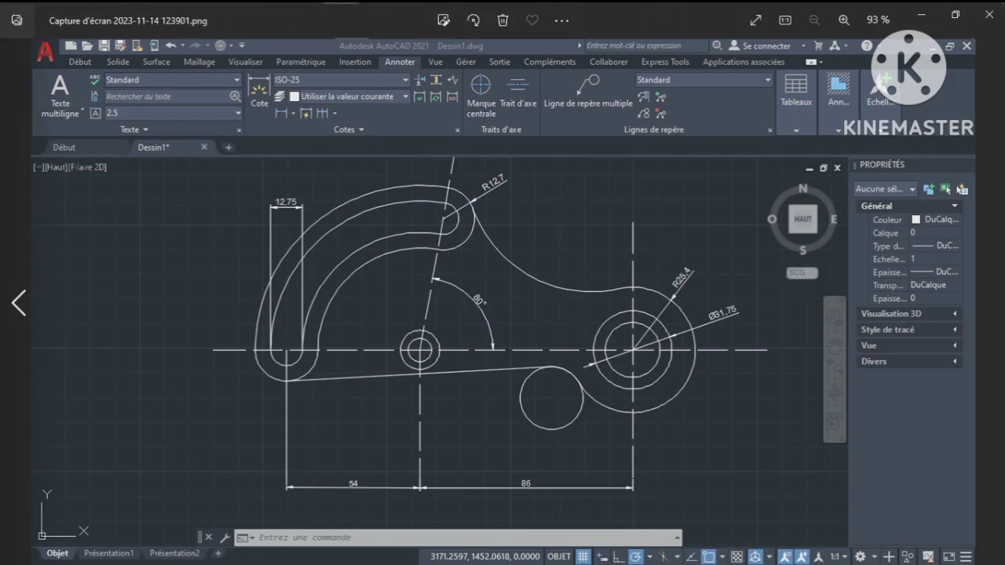
Flip back to the original dimensioned lever screenshot, then return to the AutoCAD drawing
{"action": "key", "text": "Left"}
{"action": "key", "text": "Left"}
{"action": "key", "text": "Left"}
{"action": "key", "text": "Left"}
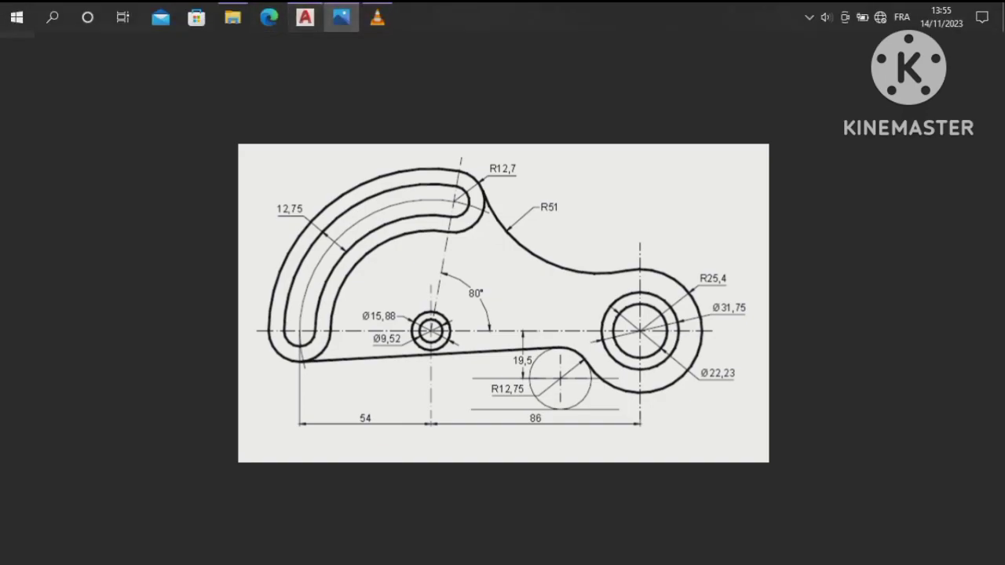
{"action": "left_click", "coordinate": [306, 15]}
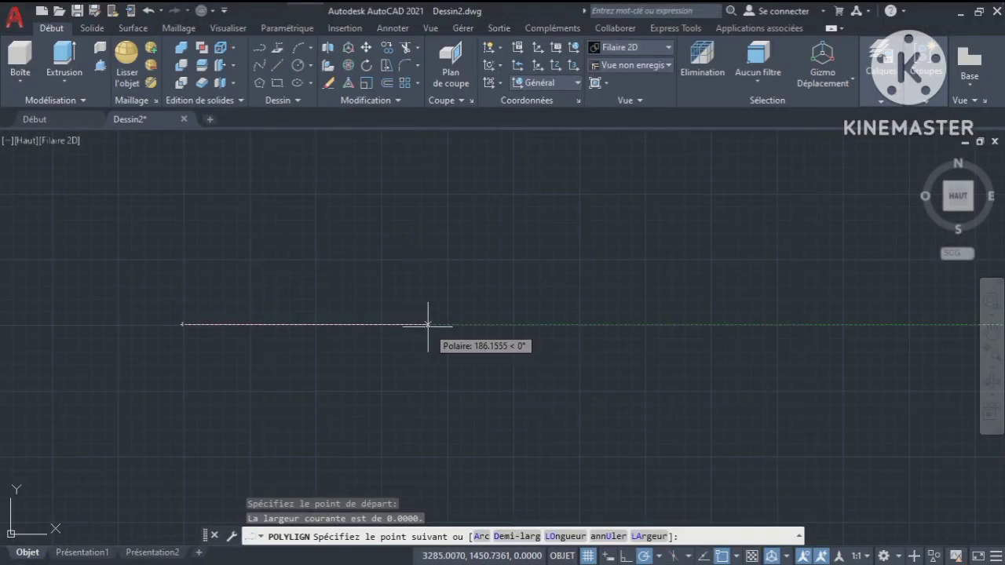
Draw the polyline as a 54-unit segment followed by an 86-unit segment
{"action": "type", "text": "54"}
{"action": "key", "text": "Return"}
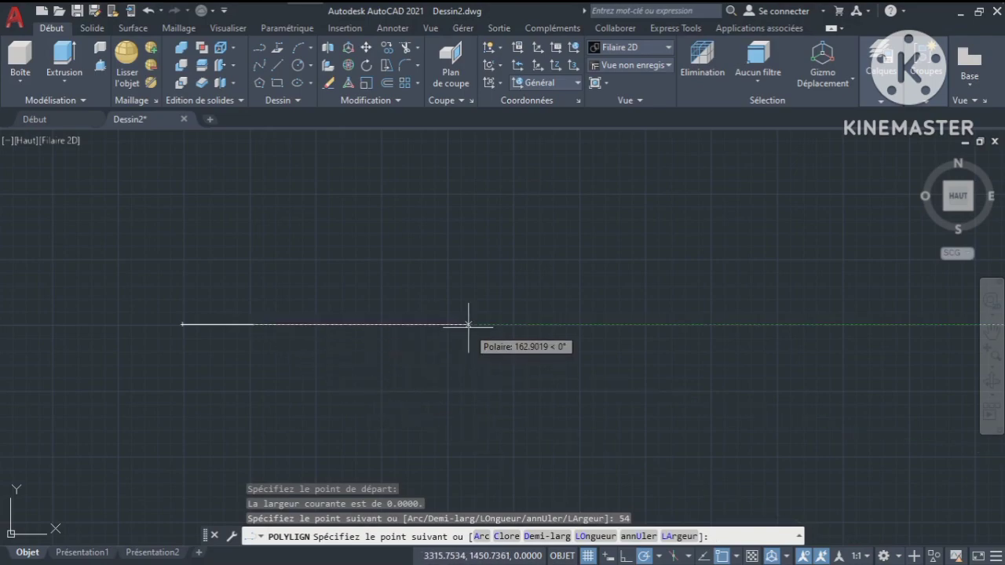
{"action": "type", "text": "86"}
{"action": "key", "text": "Return"}
{"action": "key", "text": "Return"}
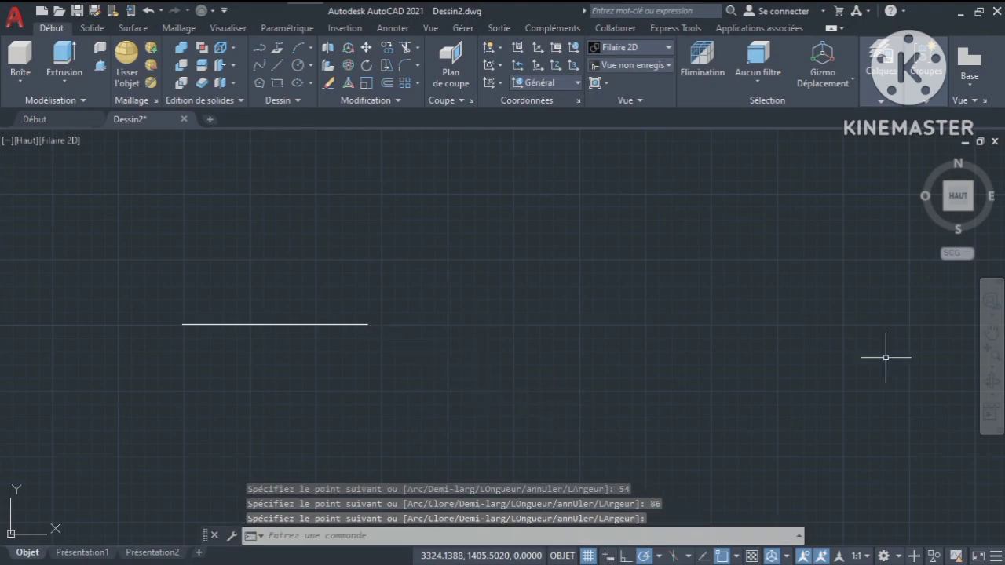
Zoom and pan to centre the line, then check the reference drawing in Photos
{"action": "left_click", "coordinate": [991, 353]}
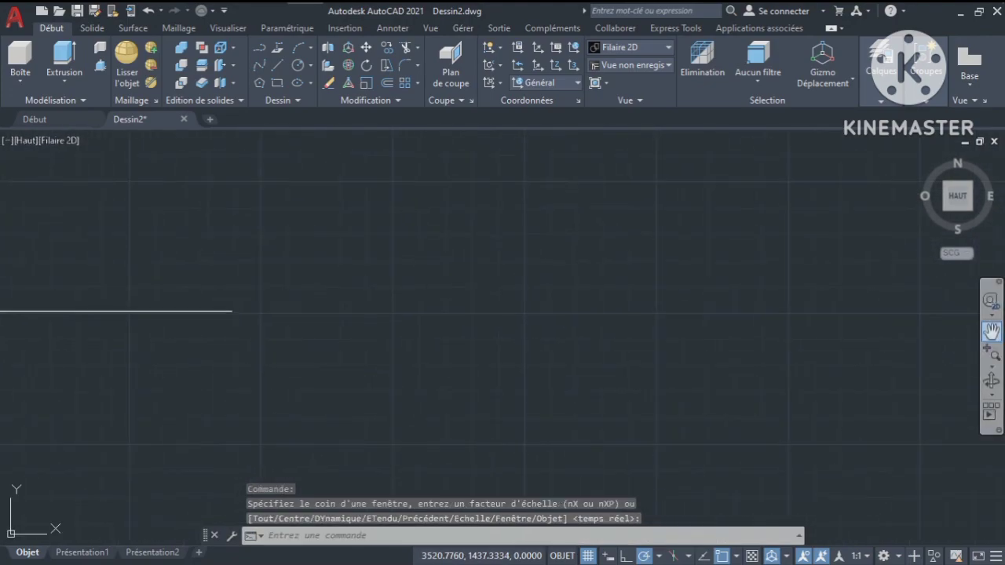
{"action": "left_click", "coordinate": [991, 331]}
{"action": "left_click_drag", "start_coordinate": [525, 318], "coordinate": [886, 325]}
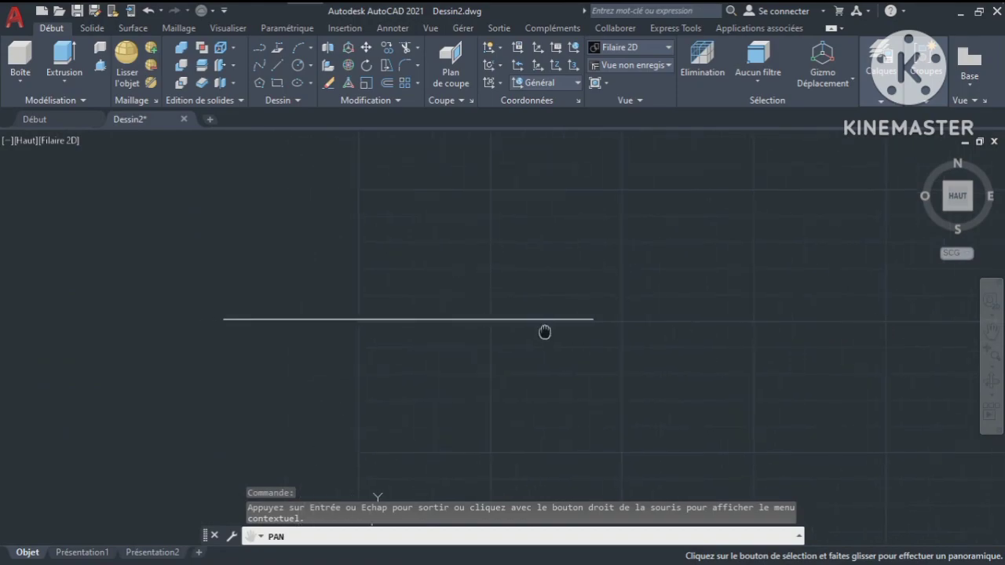
{"action": "left_click_drag", "start_coordinate": [545, 332], "coordinate": [621, 336]}
{"action": "key", "text": "Escape"}
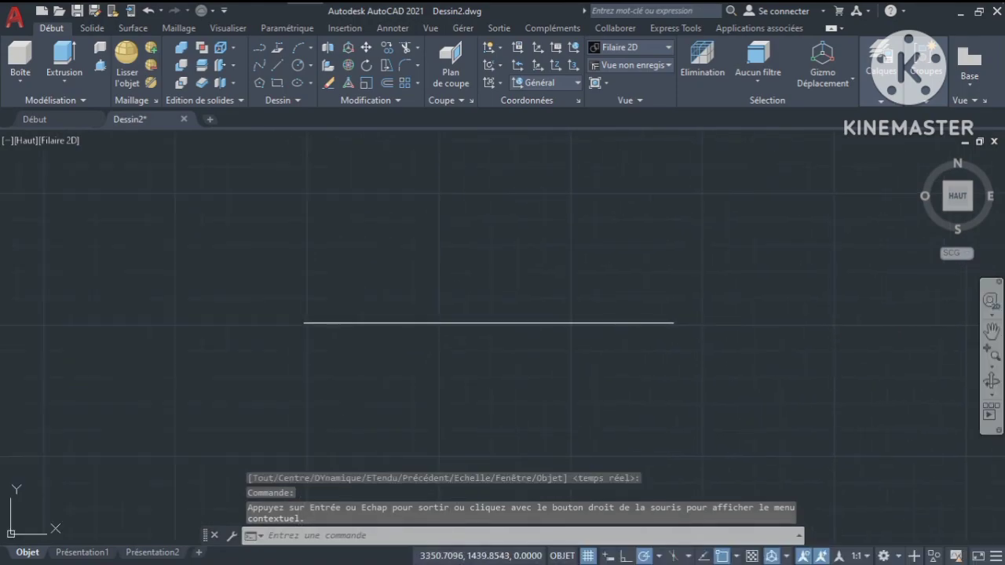
{"action": "left_click", "coordinate": [991, 353]}
{"action": "left_click", "coordinate": [991, 331]}
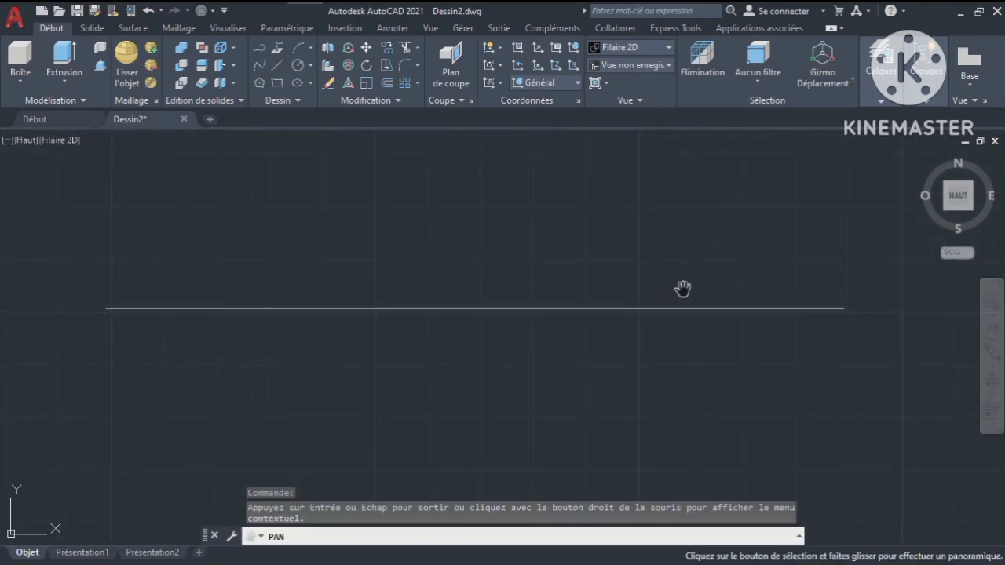
{"action": "left_click_drag", "start_coordinate": [684, 287], "coordinate": [687, 305]}
{"action": "key", "text": "Escape"}
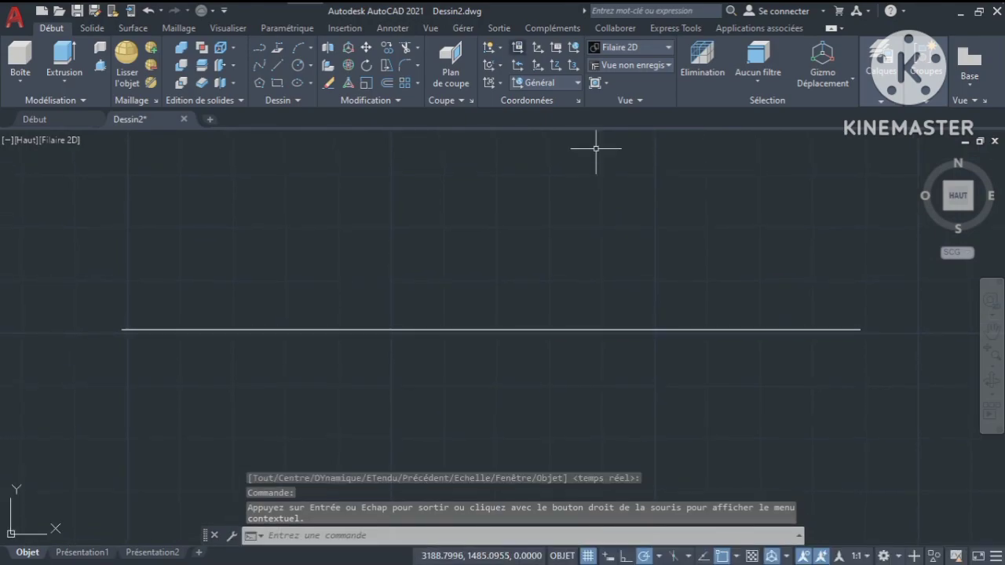
{"action": "left_click", "coordinate": [341, 17]}
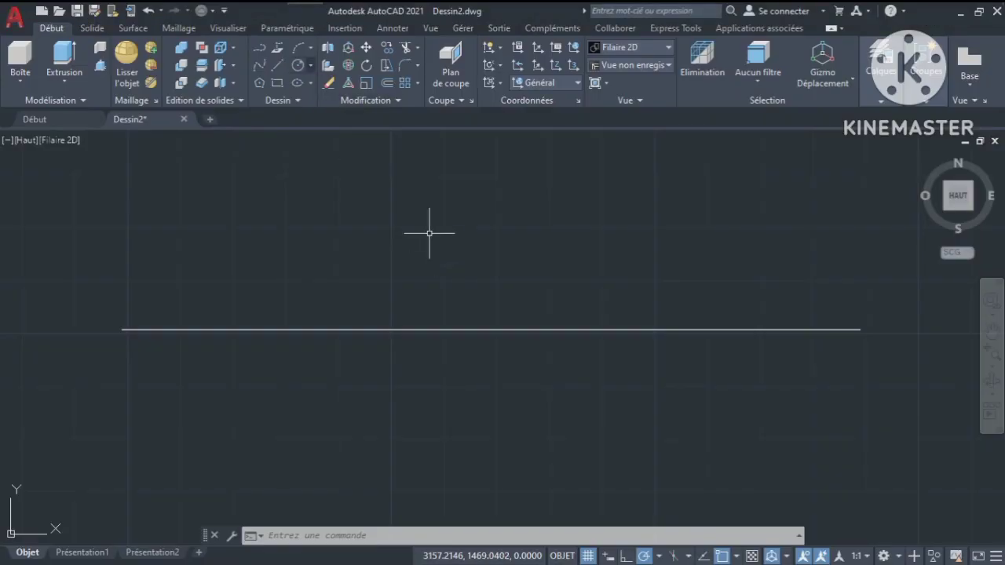
Draw a 22.23-diameter circle centred on the horizontal line's right endpoint
{"action": "left_click", "coordinate": [310, 65]}
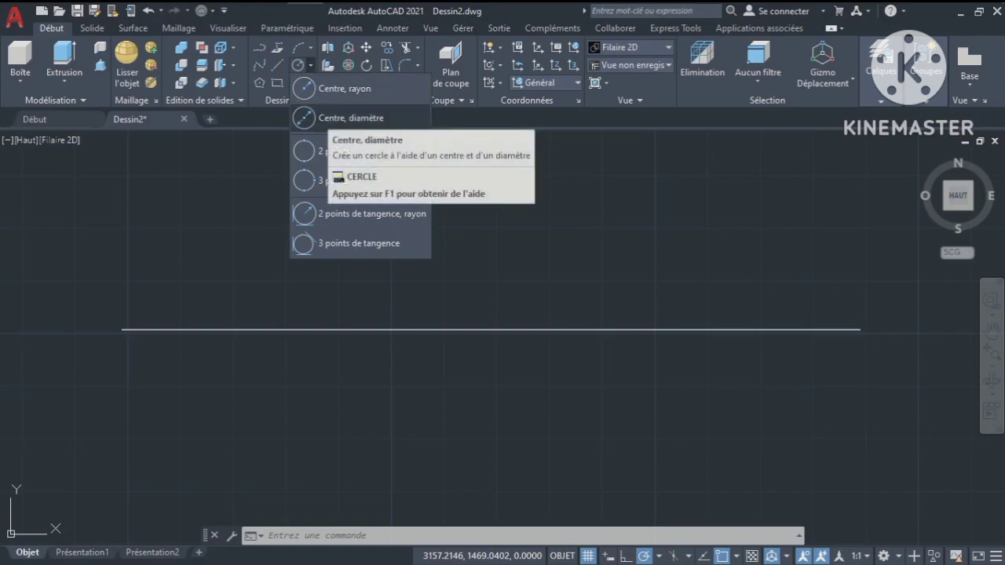
{"action": "left_click", "coordinate": [346, 118]}
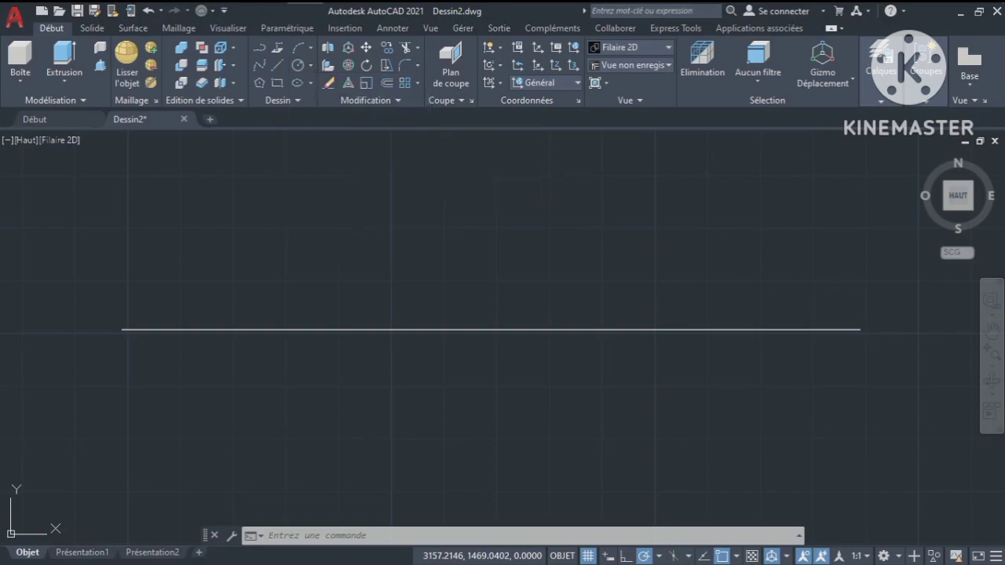
{"action": "left_click", "coordinate": [860, 330]}
{"action": "type", "text": "2"}
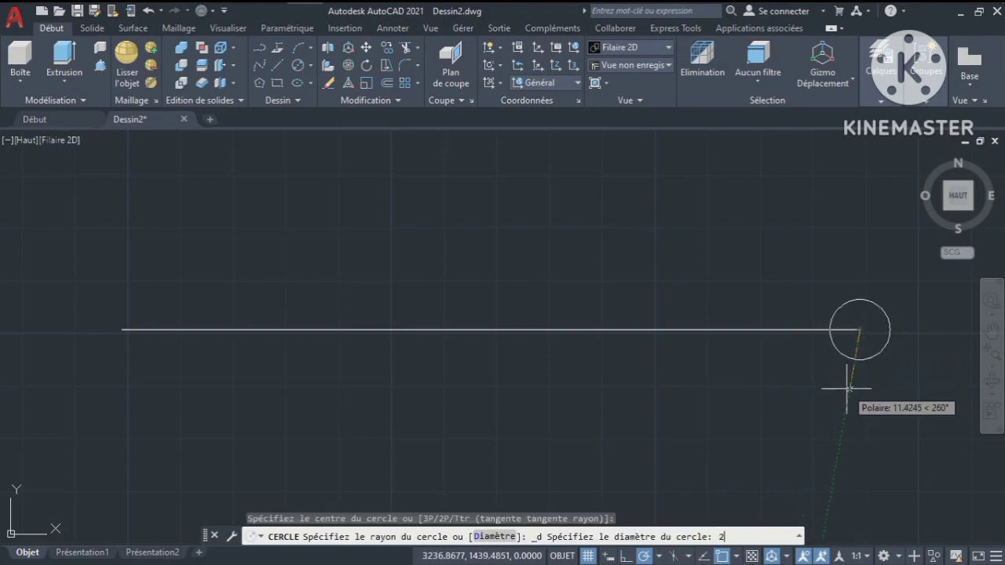
{"action": "type", "text": "2.23"}
{"action": "key", "text": "Return"}
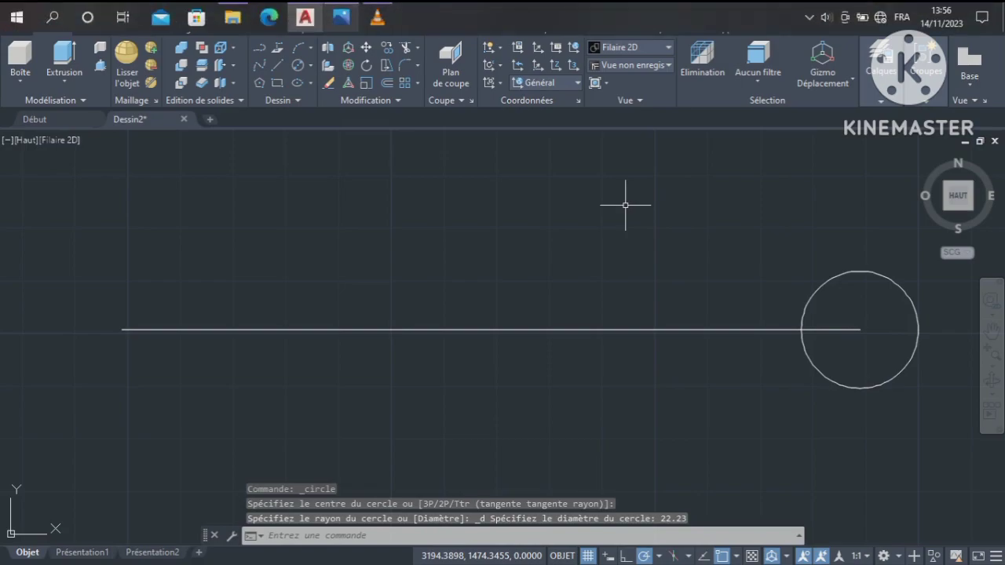
{"action": "left_click", "coordinate": [341, 16]}
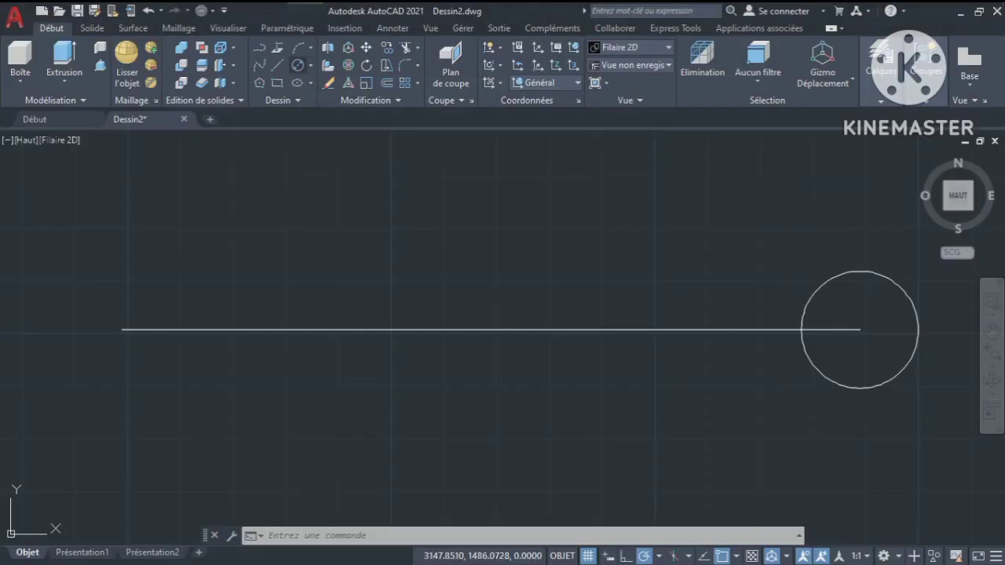
Add concentric circles of 31.75 diameter and 25.4 radius at the right-hand centre
{"action": "left_click", "coordinate": [297, 65]}
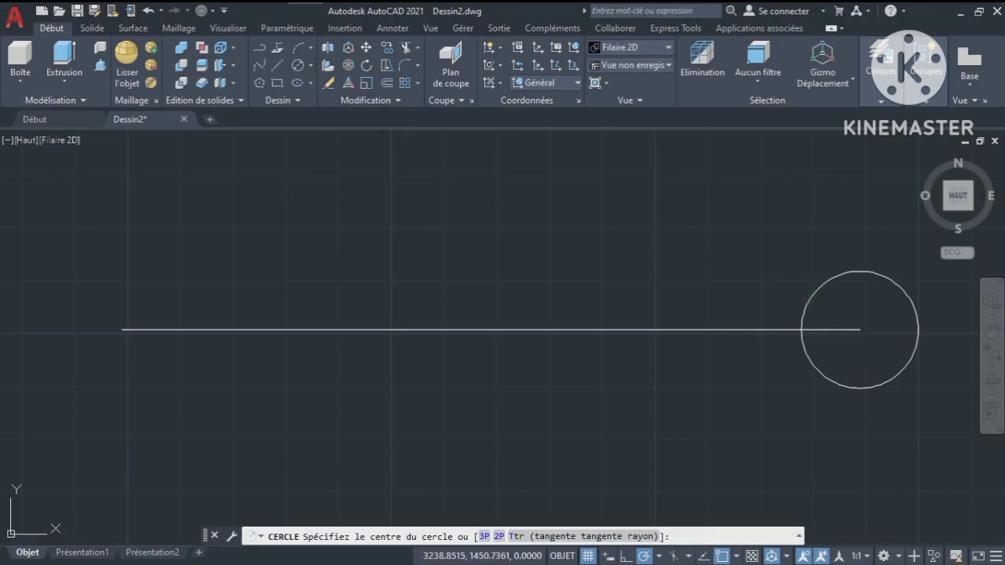
{"action": "left_click", "coordinate": [860, 329]}
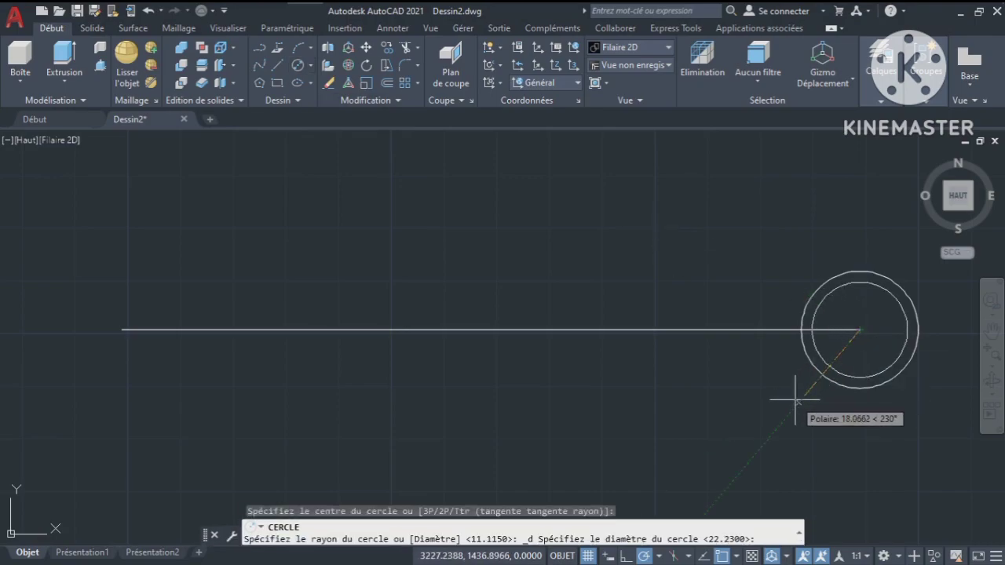
{"action": "type", "text": "31.75"}
{"action": "key", "text": "Return"}
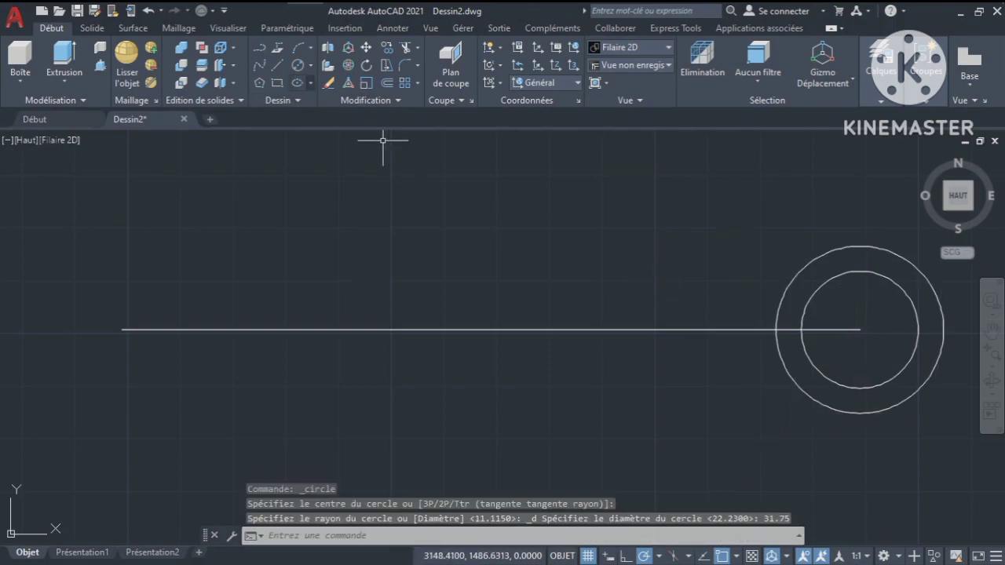
{"action": "left_click", "coordinate": [310, 66]}
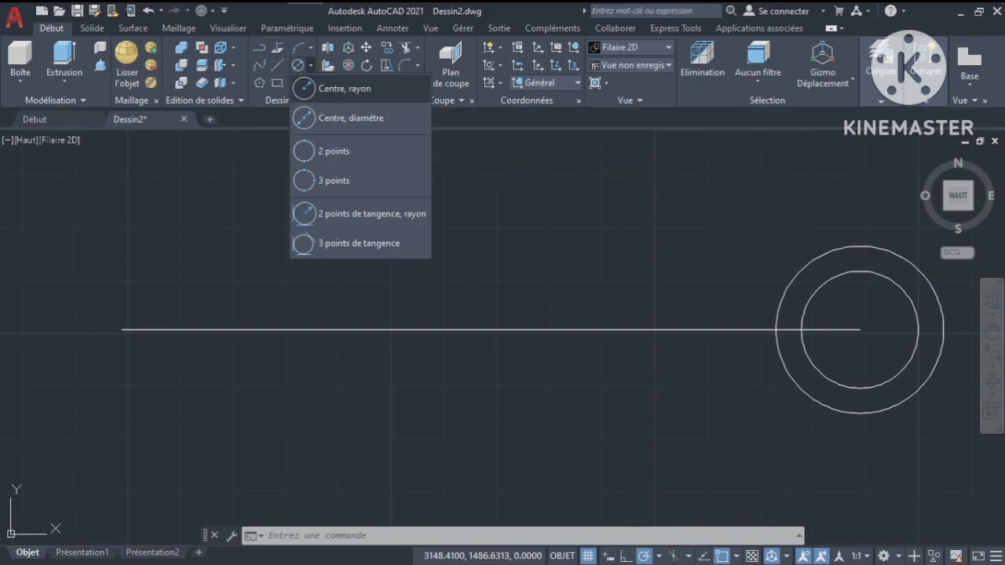
{"action": "left_click", "coordinate": [338, 89]}
{"action": "left_click", "coordinate": [856, 329]}
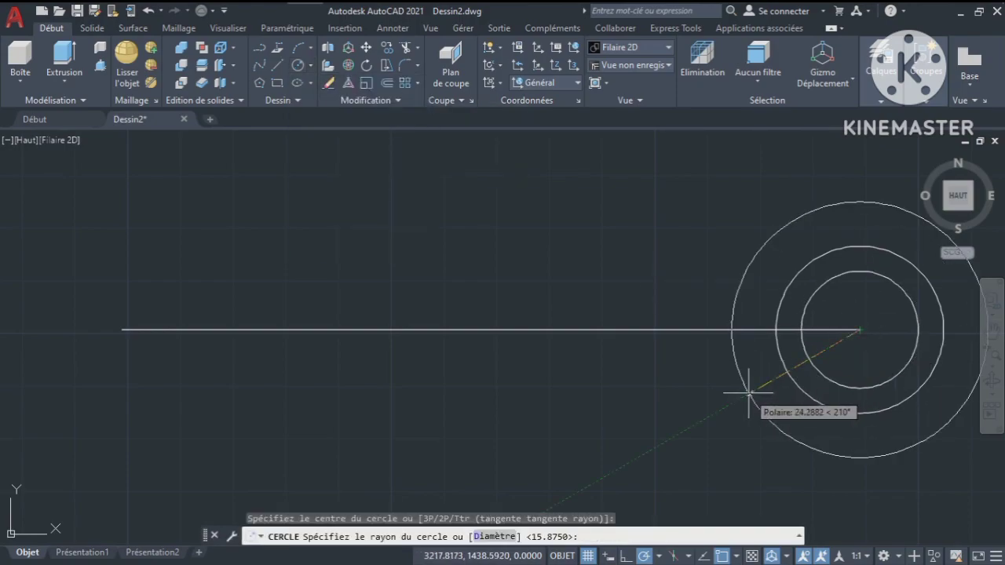
{"action": "type", "text": "25.4"}
{"action": "key", "text": "Return"}
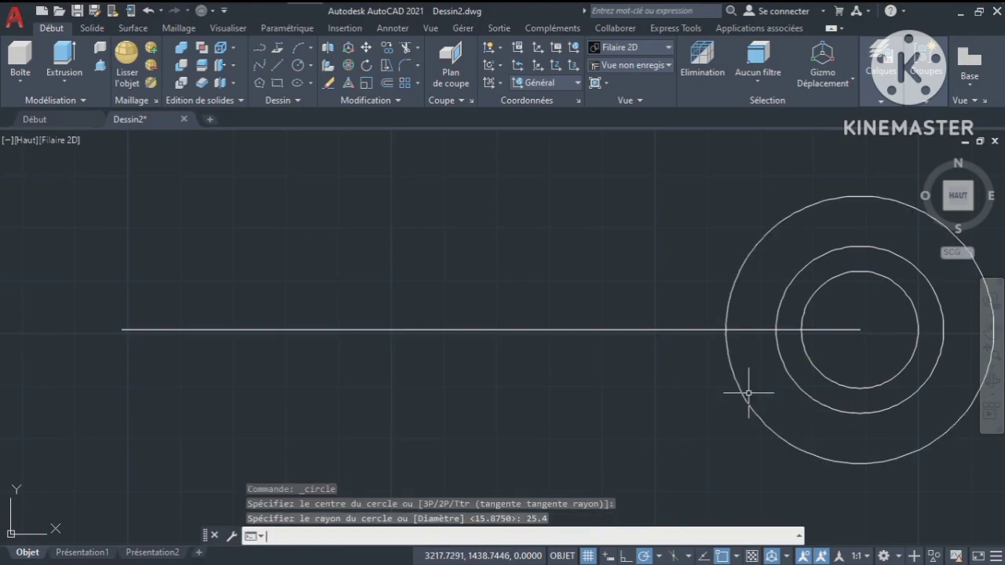
Shift the view slightly left and check the reference lever drawing in Photos
{"action": "left_click", "coordinate": [993, 331]}
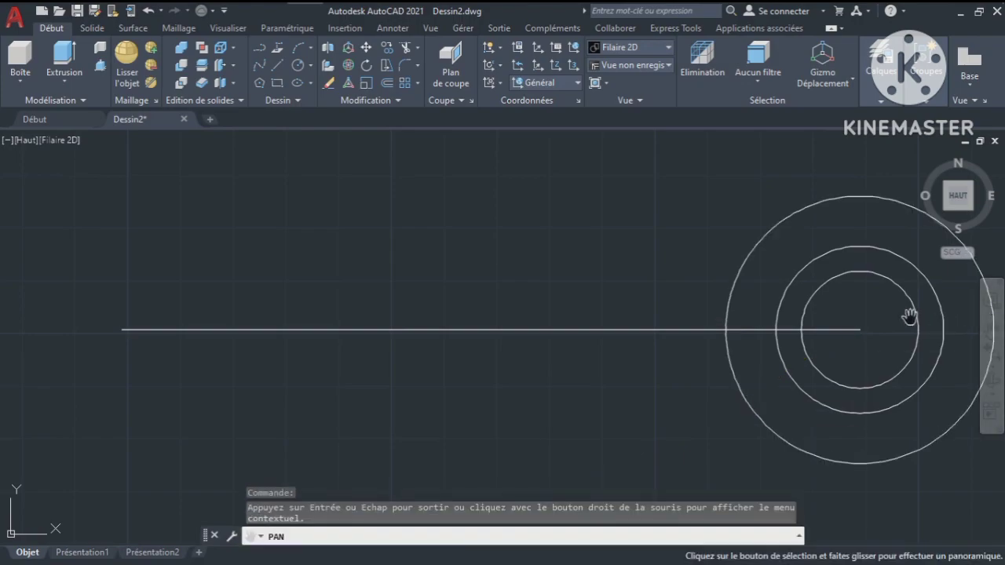
{"action": "left_click_drag", "start_coordinate": [908, 316], "coordinate": [819, 318]}
{"action": "key", "text": "Escape"}
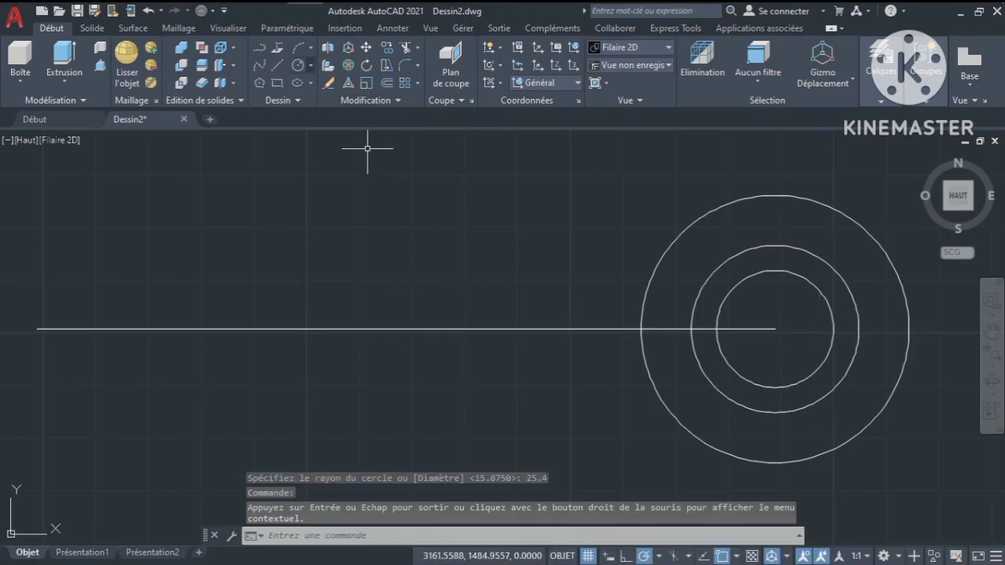
{"action": "left_click", "coordinate": [310, 65]}
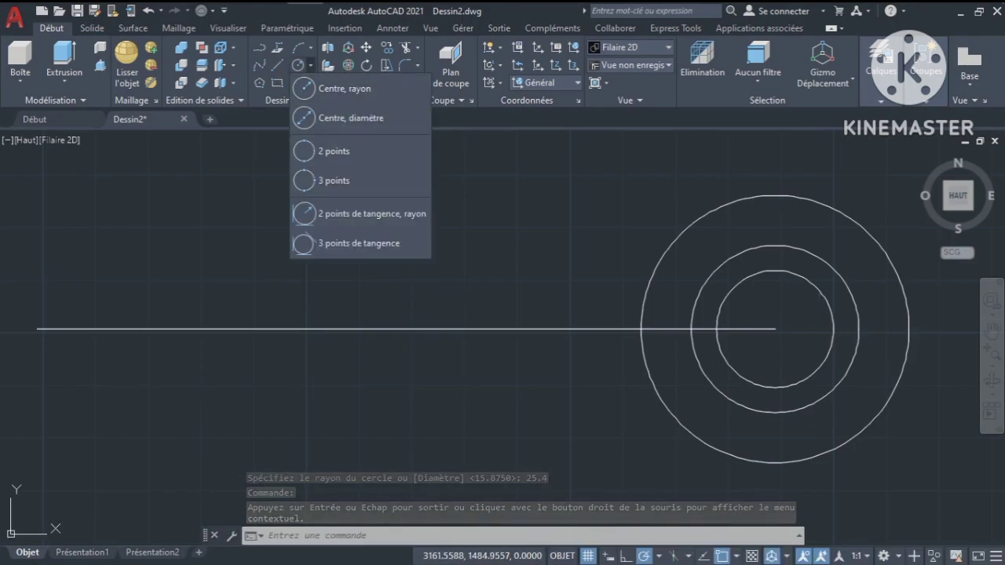
{"action": "key", "text": "Escape"}
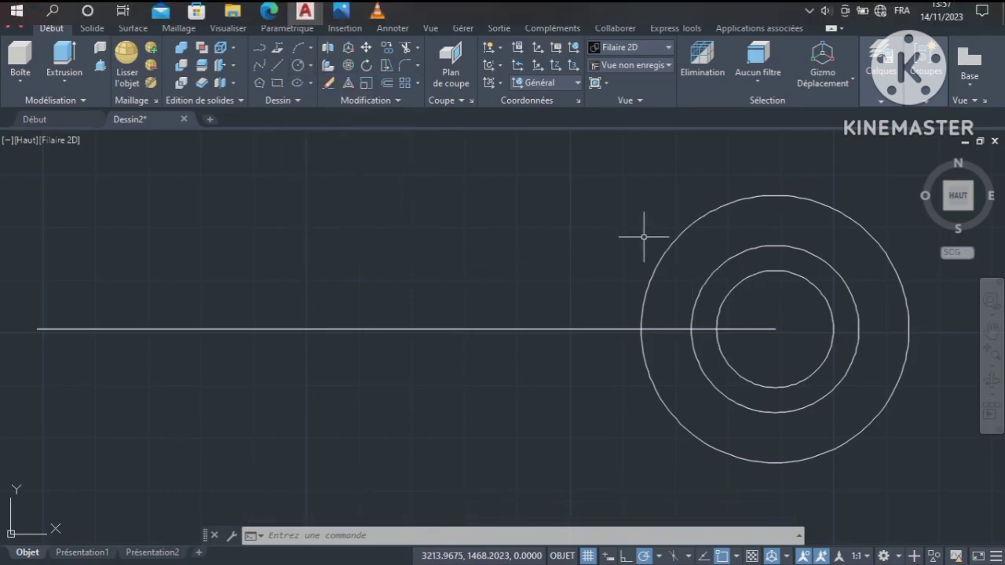
{"action": "left_click", "coordinate": [341, 17]}
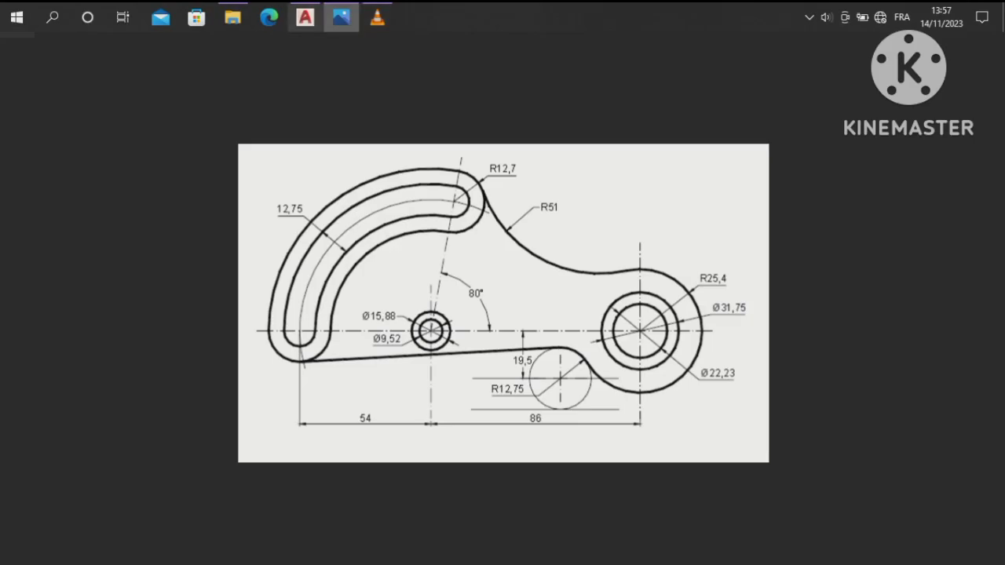
Compare with the reference and pick the new circle's centre where the 54-unit segment ends
{"action": "left_click", "coordinate": [306, 17]}
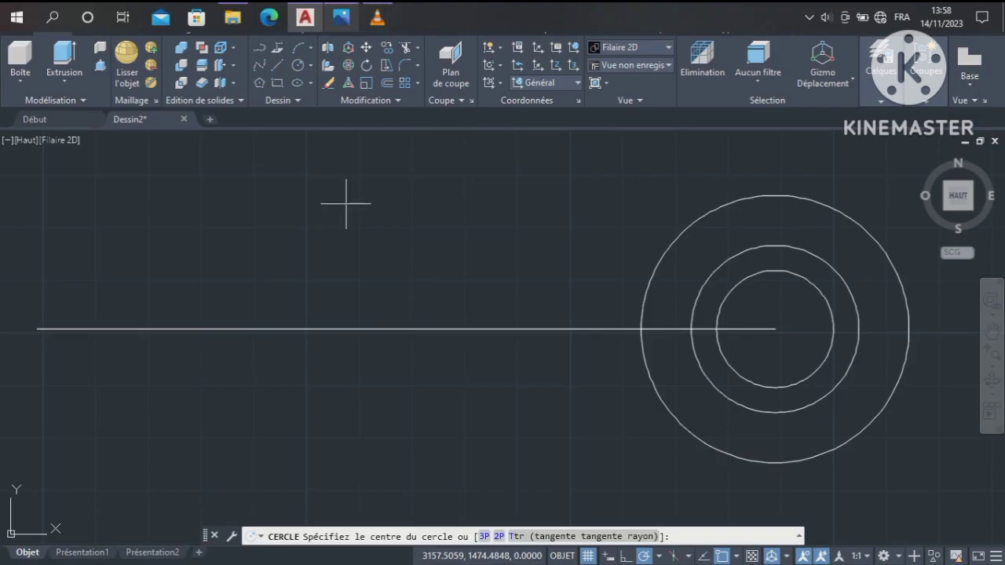
{"action": "left_click", "coordinate": [341, 17]}
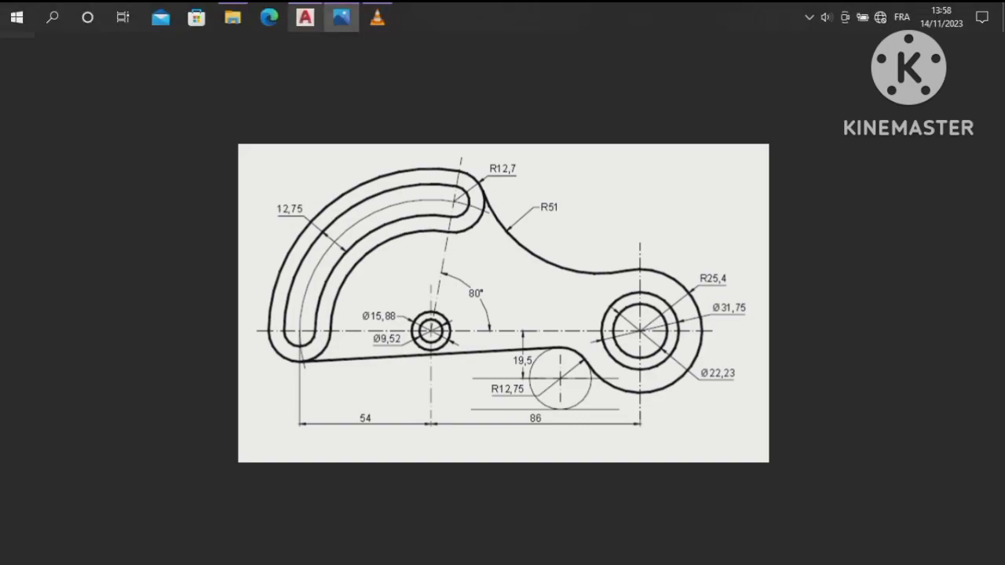
{"action": "left_click", "coordinate": [305, 14]}
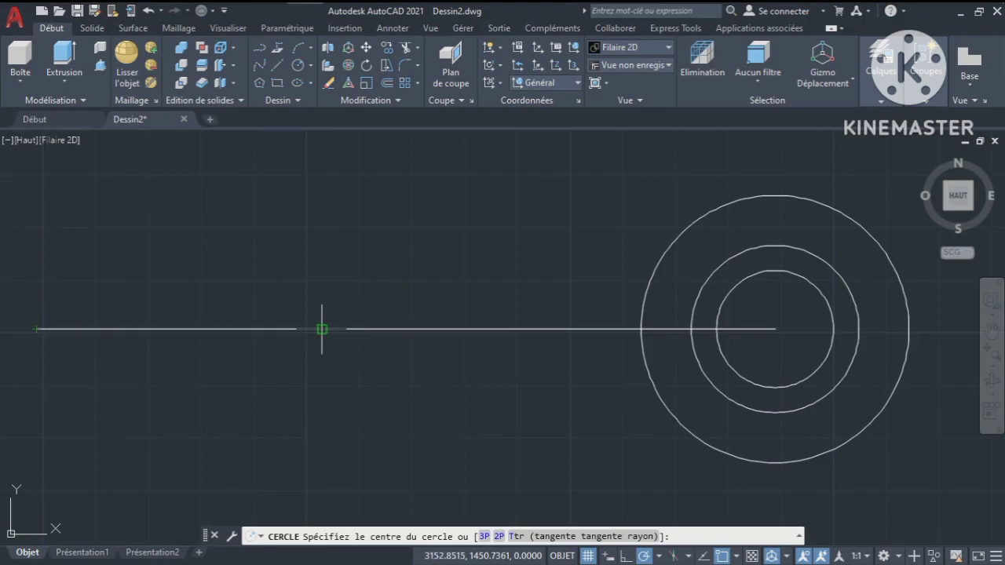
{"action": "left_click", "coordinate": [322, 329]}
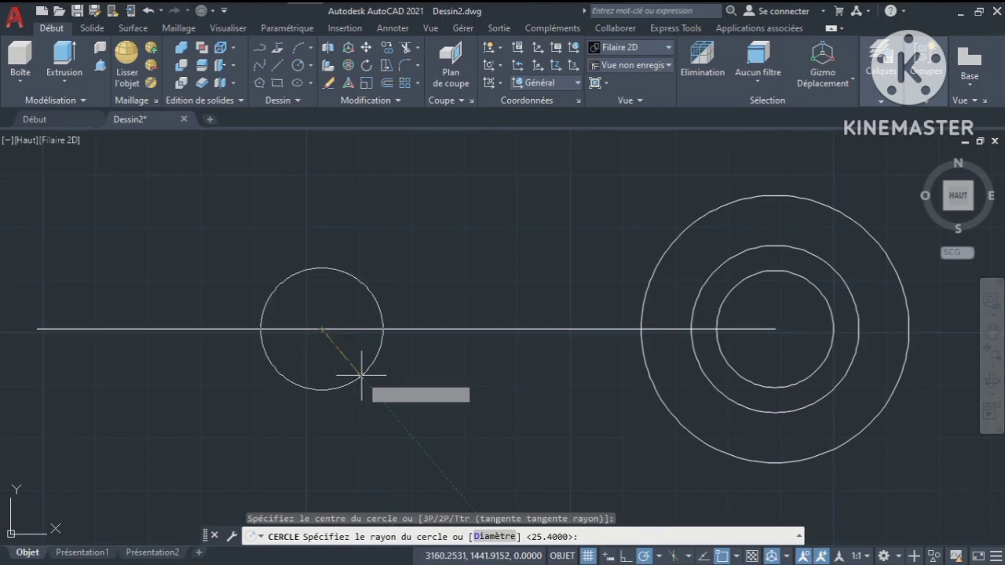
{"action": "left_click", "coordinate": [340, 16]}
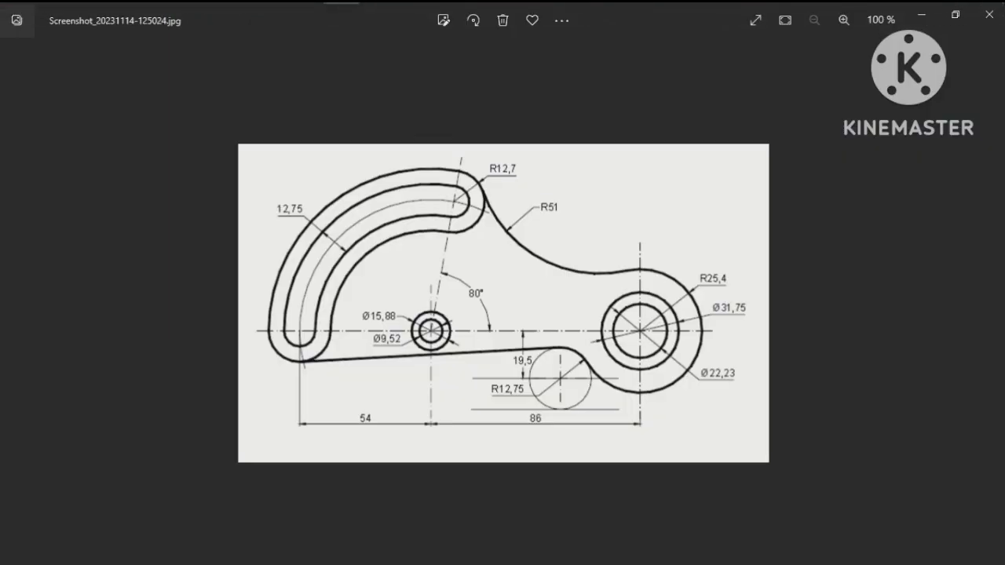
{"action": "mouse_move", "coordinate": [502, 16]}
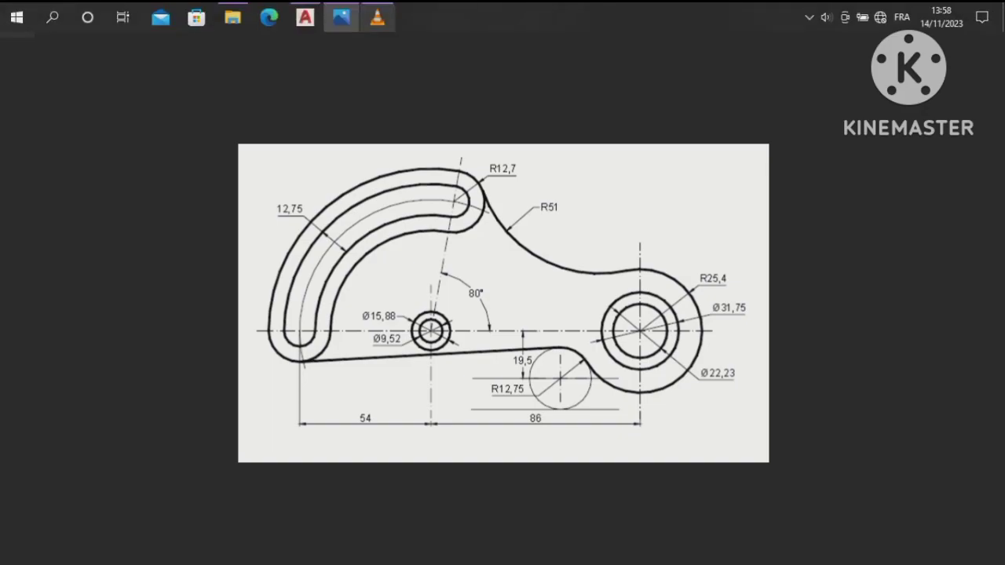
{"action": "left_click", "coordinate": [306, 17]}
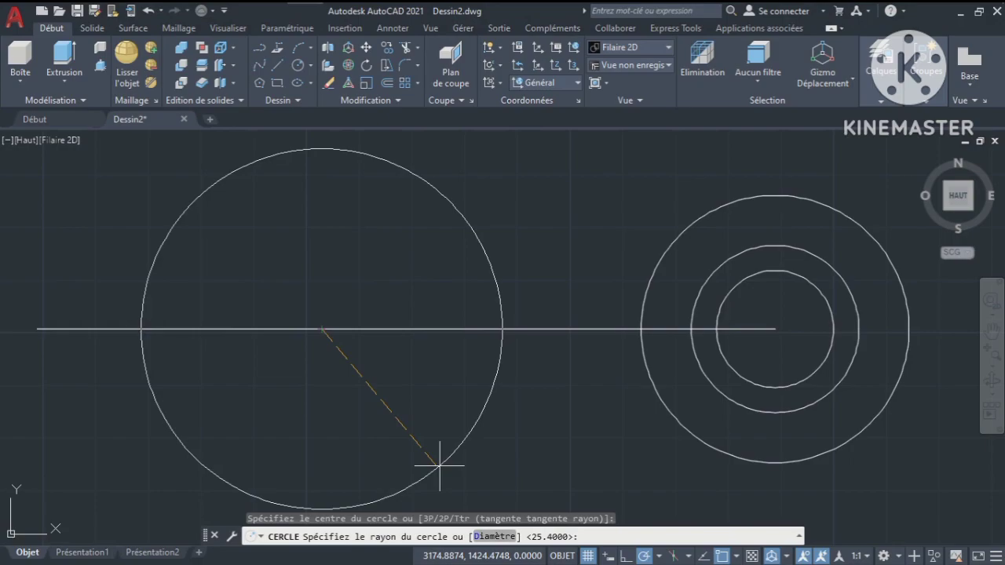
Draw concentric circles of diameter 9.28 and 15.88 at the new centre
{"action": "type", "text": "D"}
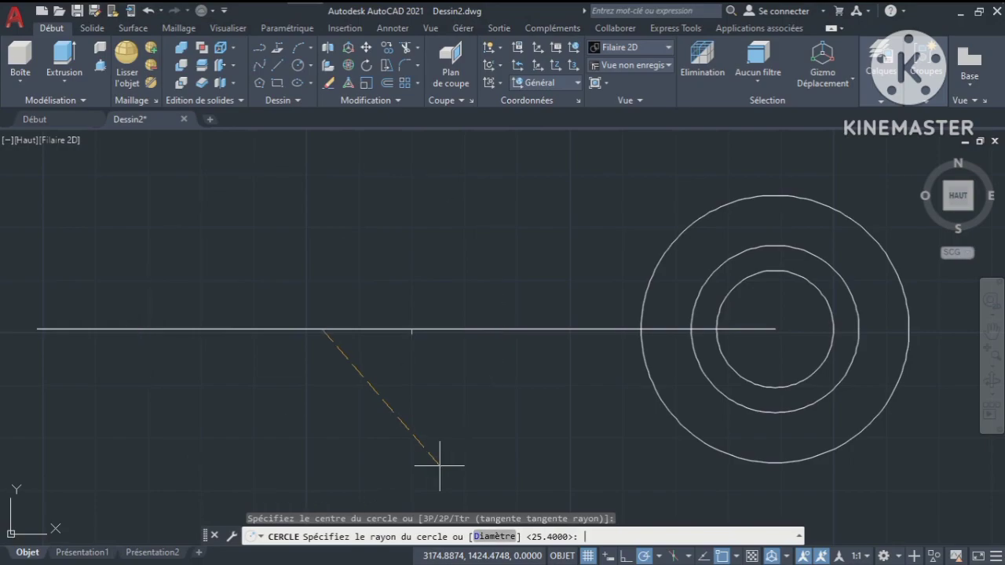
{"action": "key", "text": "Return"}
{"action": "type", "text": "9.28"}
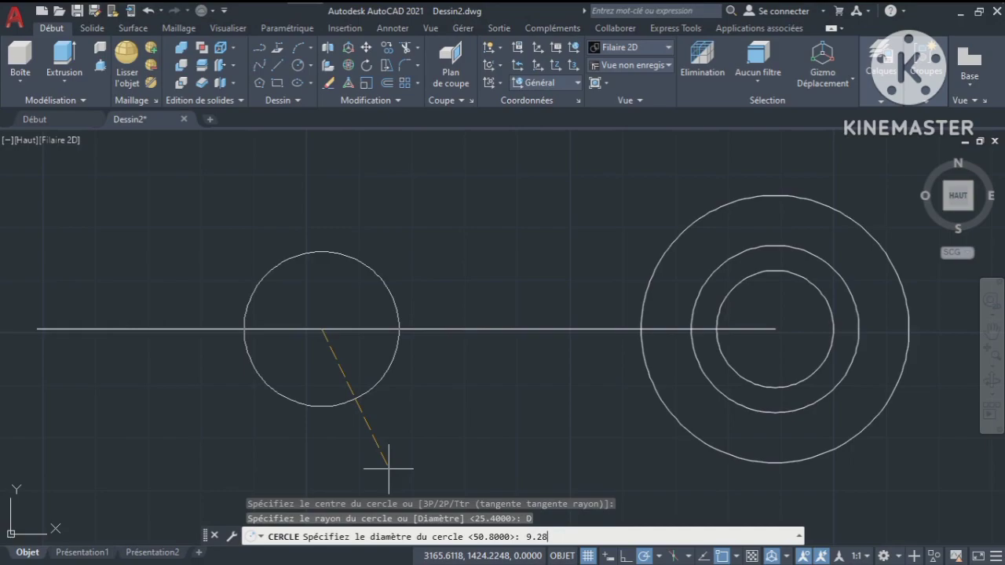
{"action": "key", "text": "Return"}
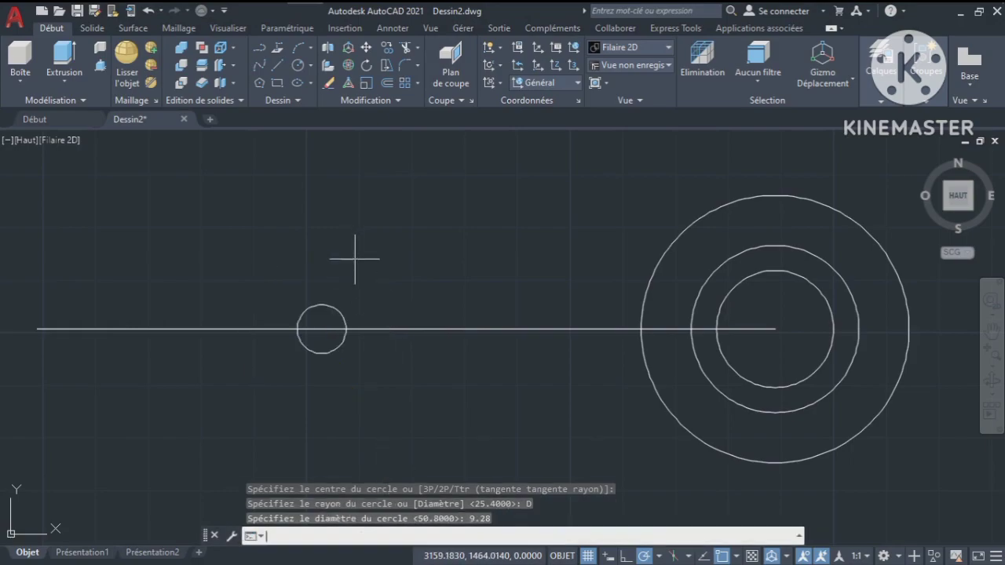
{"action": "key", "text": "Return"}
{"action": "left_click", "coordinate": [322, 329]}
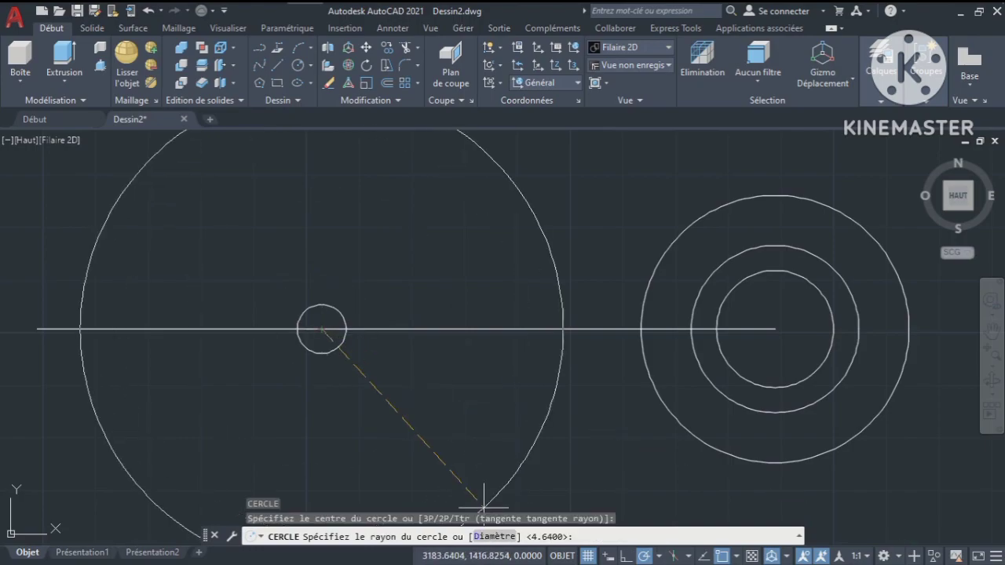
{"action": "type", "text": "D"}
{"action": "key", "text": "Return"}
{"action": "type", "text": "15.88"}
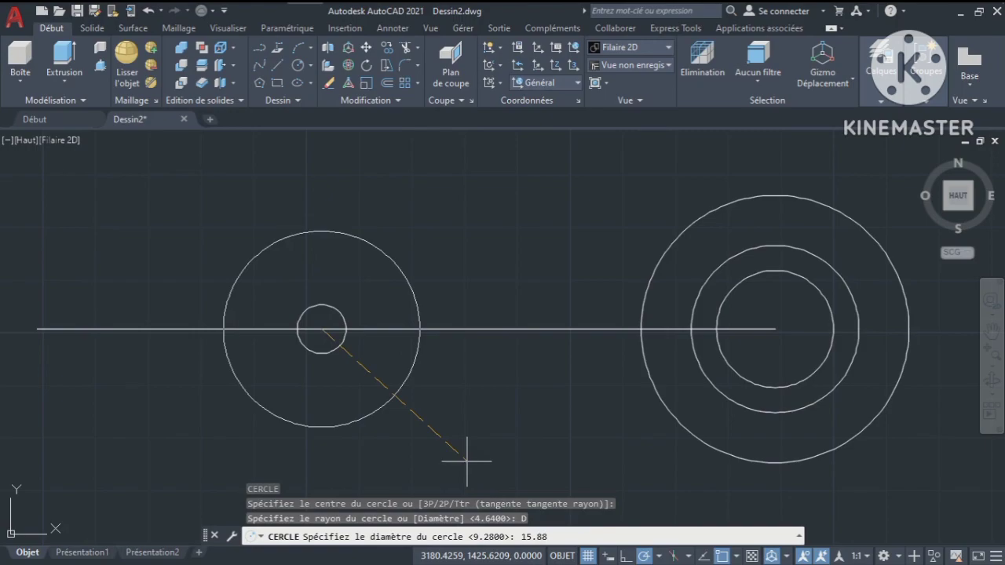
{"action": "key", "text": "Return"}
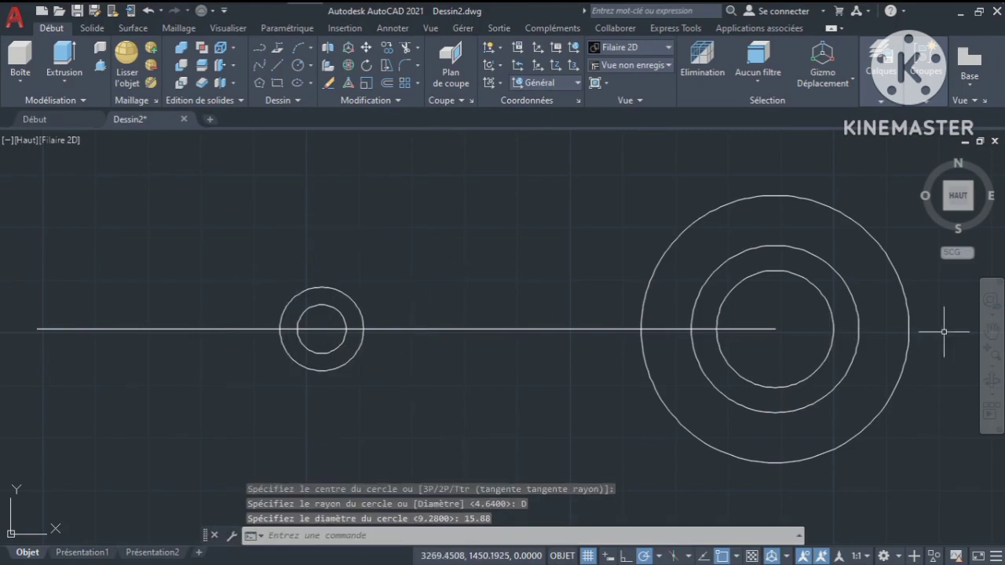
Shift the view right and down and compare against the reference lever drawing
{"action": "left_click", "coordinate": [992, 329]}
{"action": "mouse_move", "coordinate": [442, 337]}
{"action": "left_mouse_down"}
{"action": "mouse_move", "coordinate": [487, 342]}
{"action": "mouse_move", "coordinate": [527, 377]}
{"action": "left_mouse_up"}
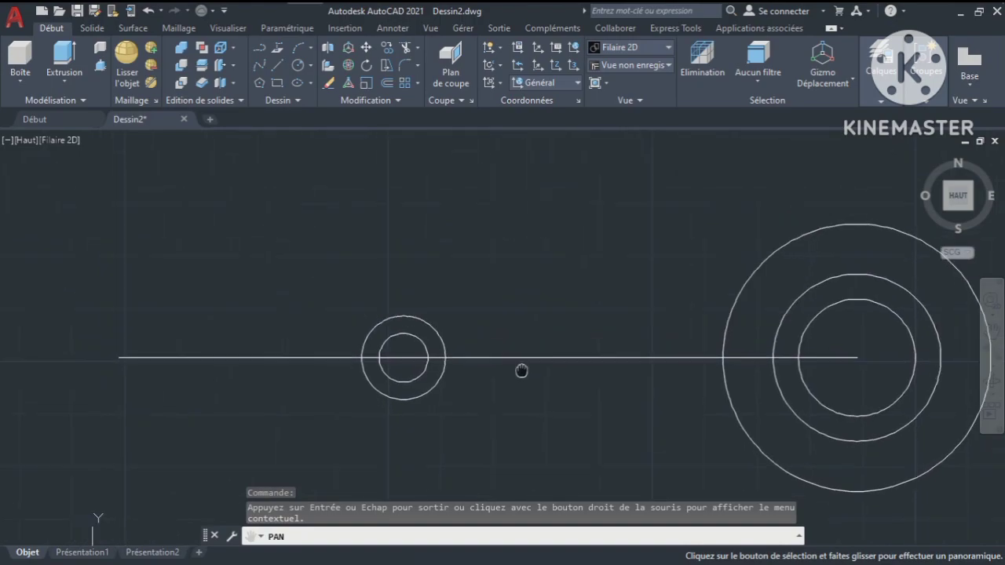
{"action": "key", "text": "Escape"}
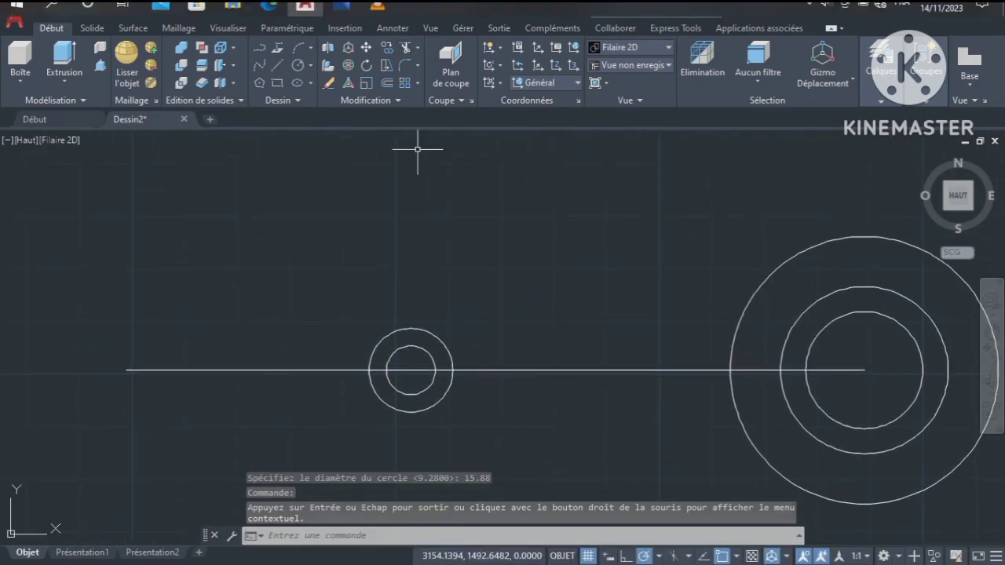
{"action": "mouse_move", "coordinate": [341, 5]}
{"action": "left_click", "coordinate": [340, 17]}
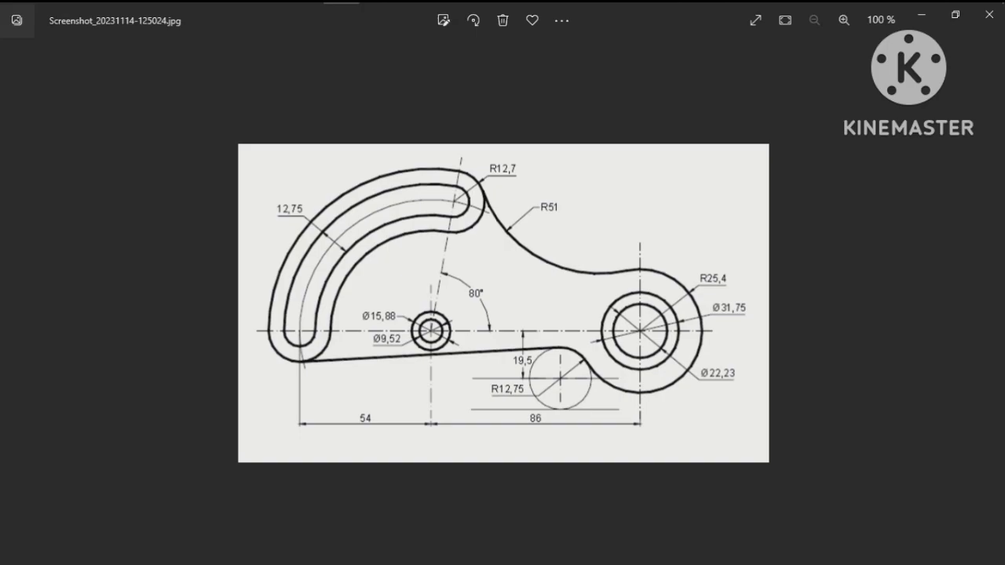
{"action": "left_click", "coordinate": [303, 16]}
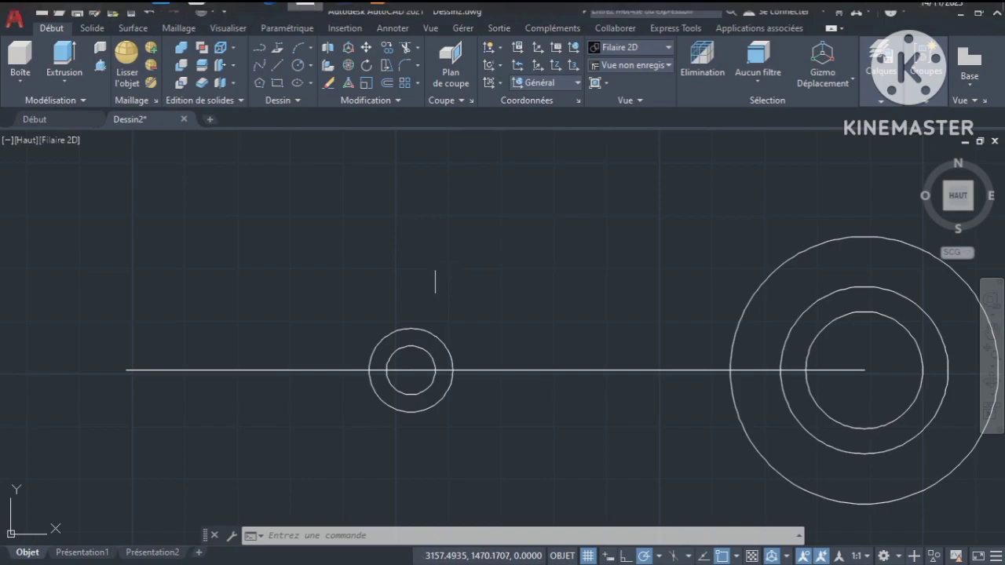
Add a 9.52-diameter circle at the same centre, then start TRIM with tr
{"action": "left_click", "coordinate": [298, 65]}
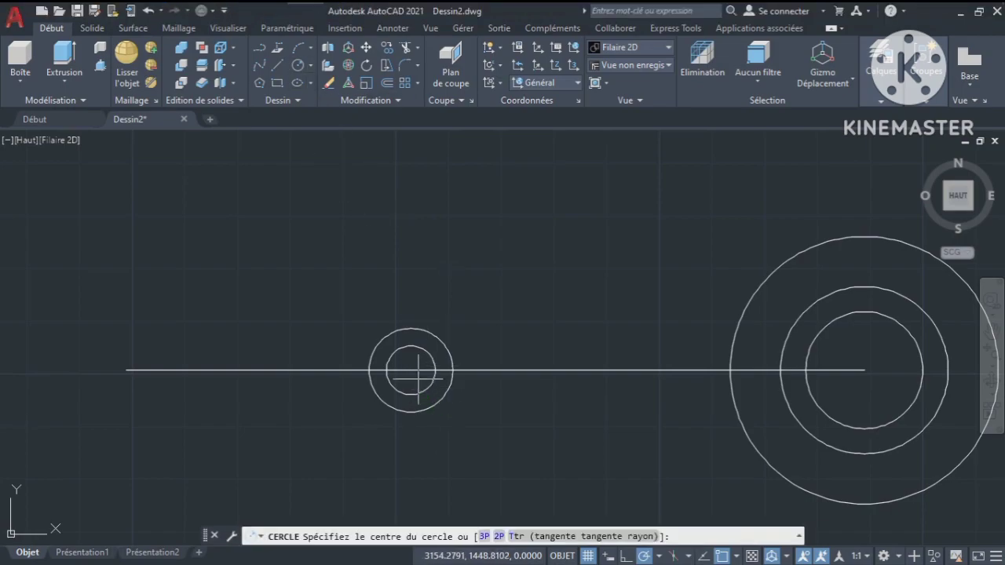
{"action": "left_click", "coordinate": [414, 374]}
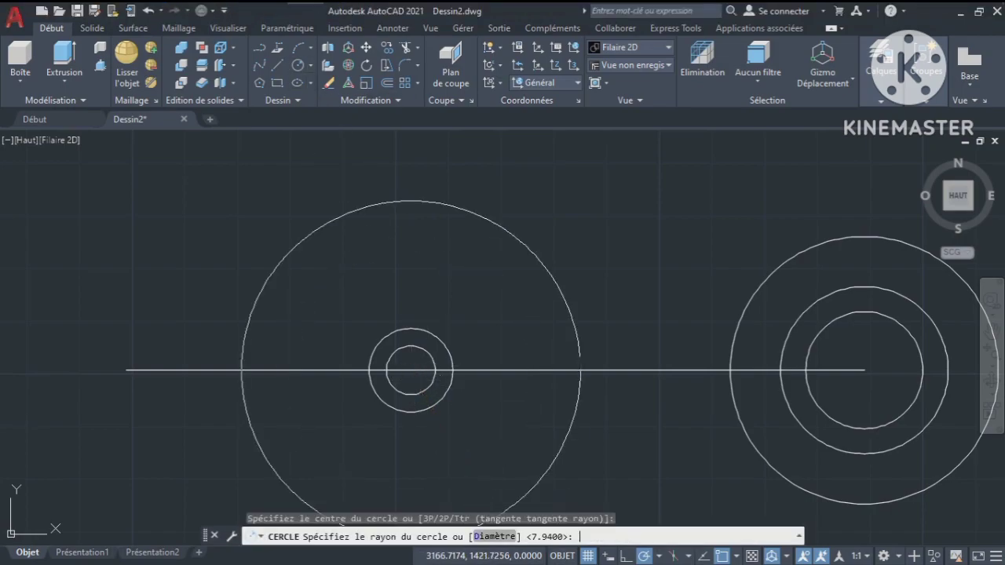
{"action": "type", "text": "D"}
{"action": "key", "text": "Return"}
{"action": "type", "text": "52"}
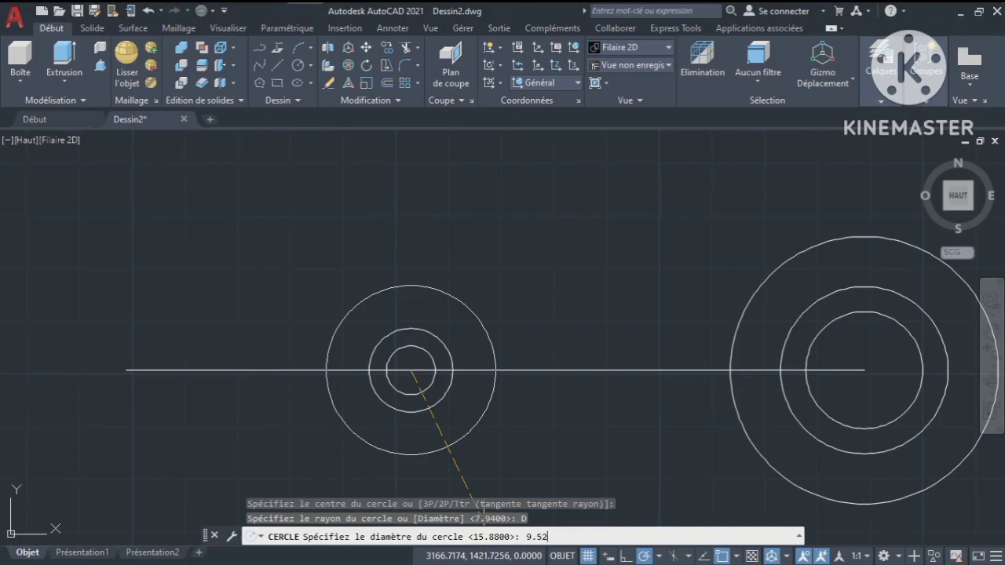
{"action": "key", "text": "Return"}
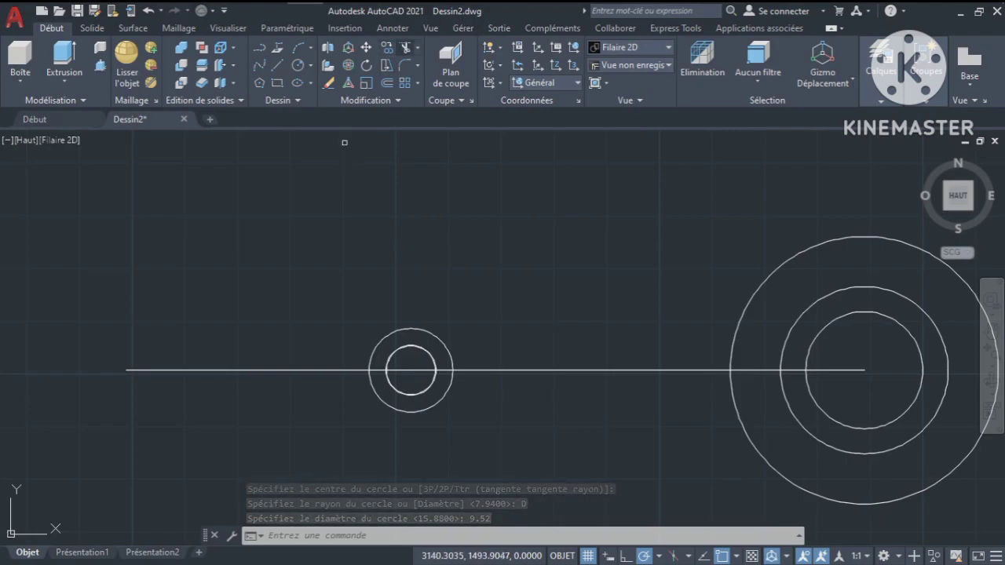
{"action": "type", "text": "tr"}
{"action": "key", "text": "Return"}
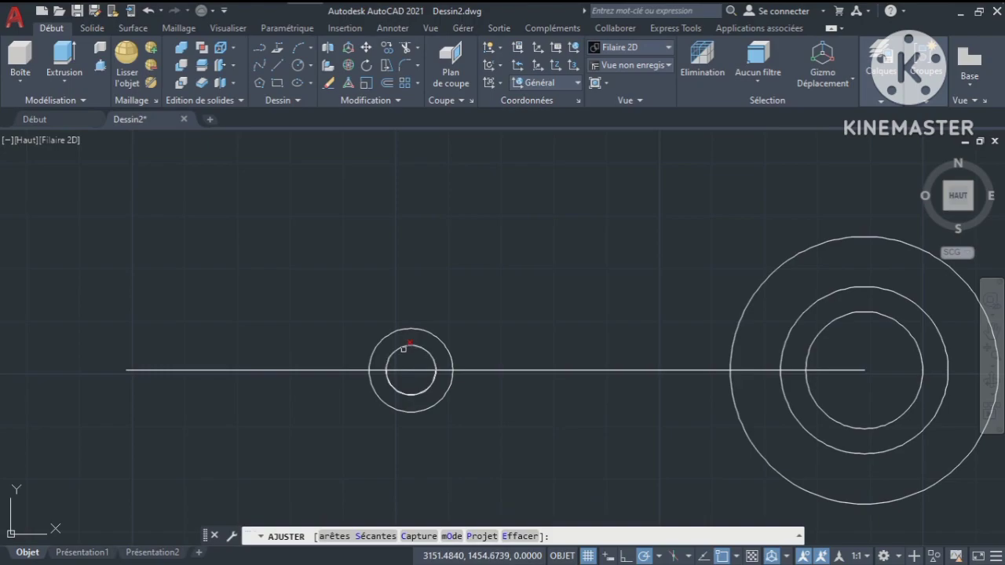
Trim two parts of the small circles, end trimming, clear the selection, and view the reference
{"action": "left_click", "coordinate": [403, 348]}
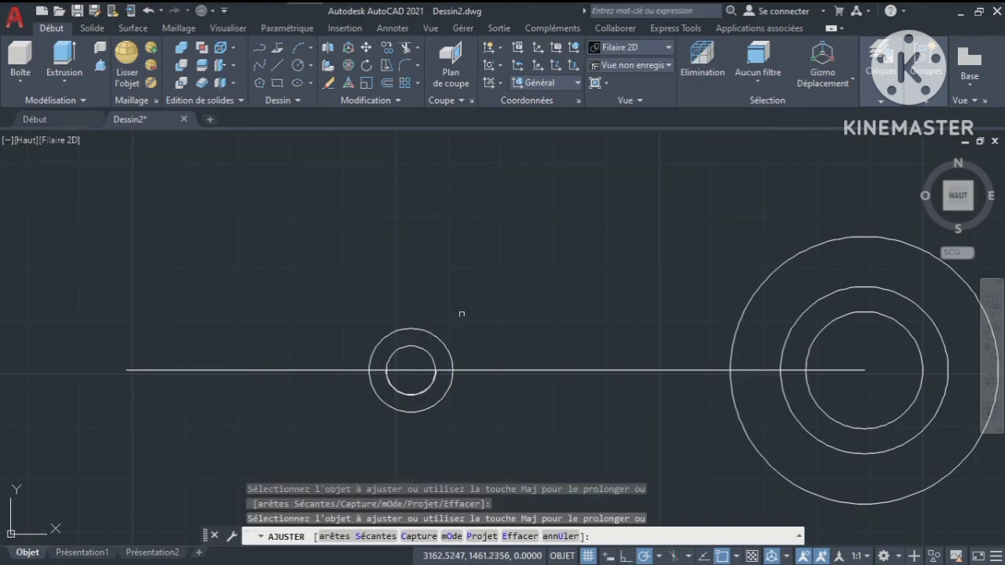
{"action": "left_click", "coordinate": [402, 389]}
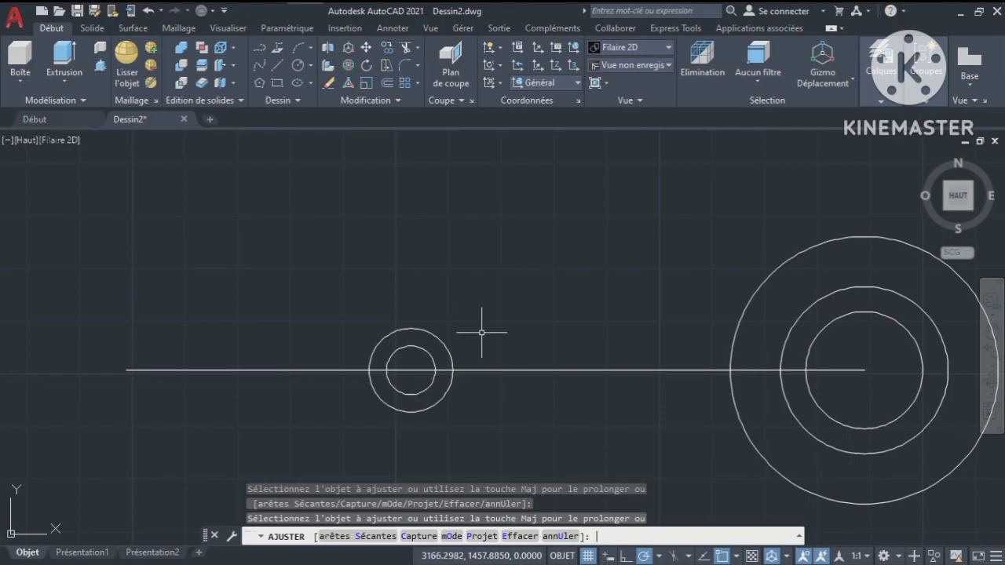
{"action": "key", "text": "Escape"}
{"action": "left_click", "coordinate": [411, 346]}
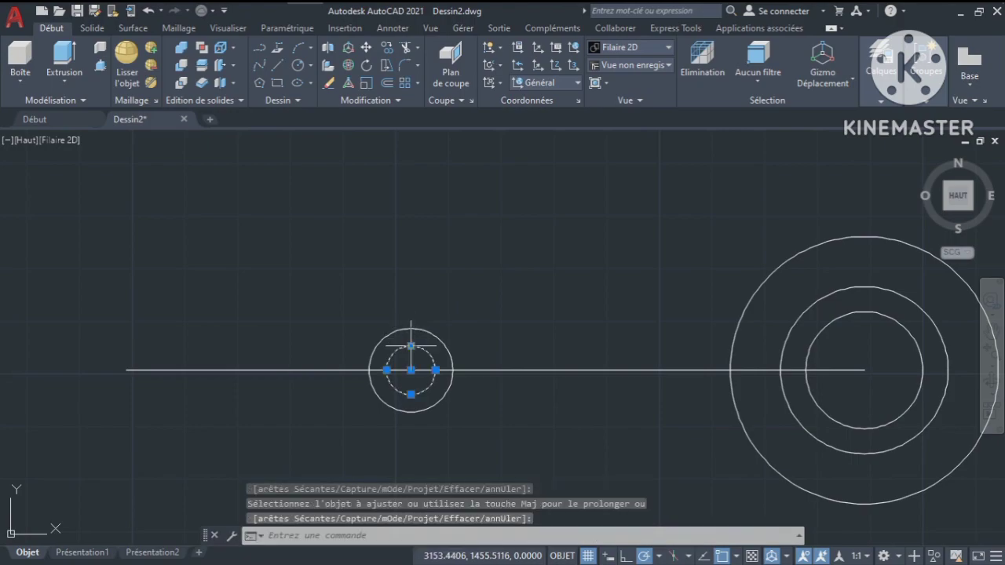
{"action": "key", "text": "Escape"}
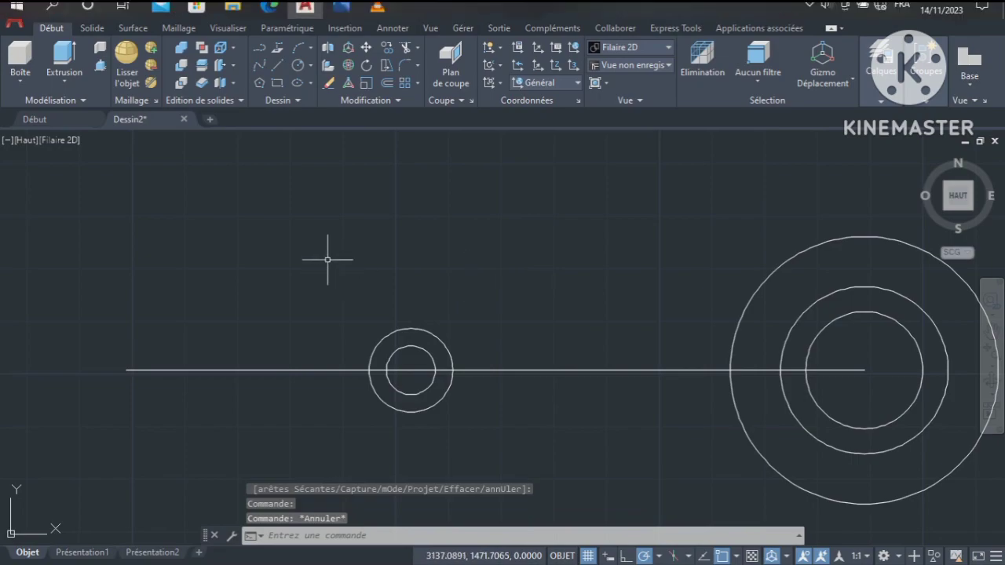
{"action": "left_click", "coordinate": [341, 17]}
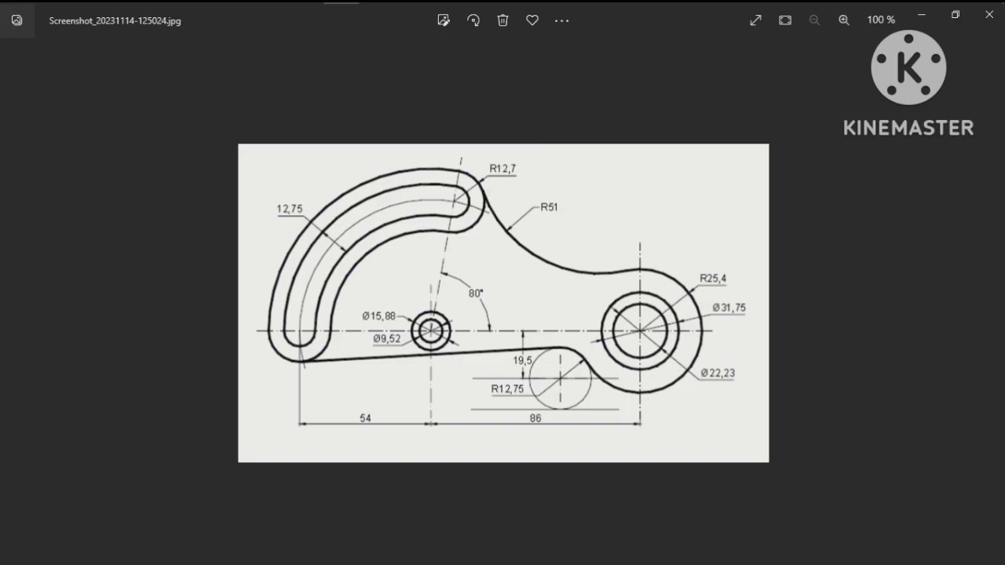
Draw a 12.75-diameter circle and a 12.7-radius circle, both centred on the line's left endpoint
{"action": "left_click", "coordinate": [305, 15]}
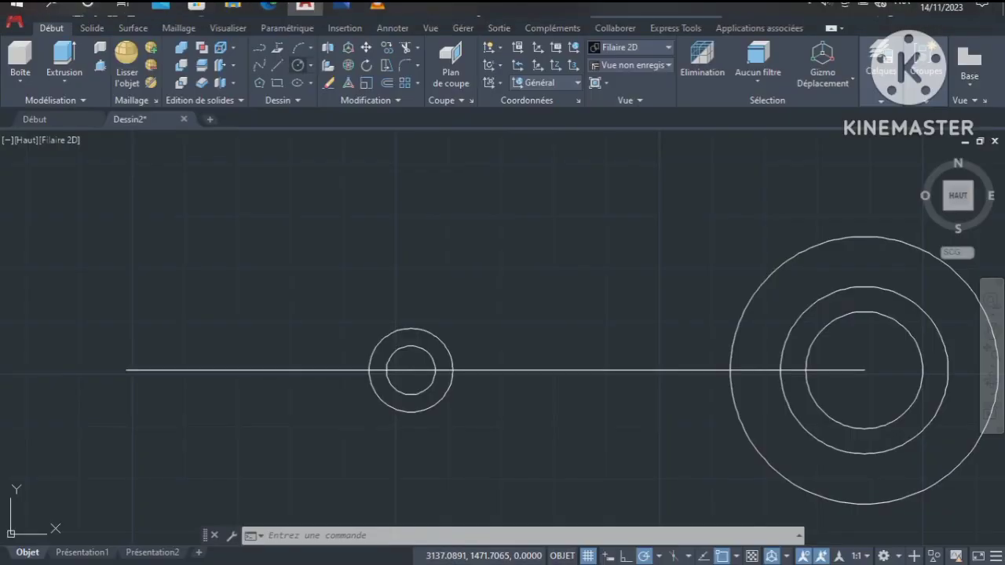
{"action": "left_click", "coordinate": [298, 65]}
{"action": "left_click", "coordinate": [128, 367]}
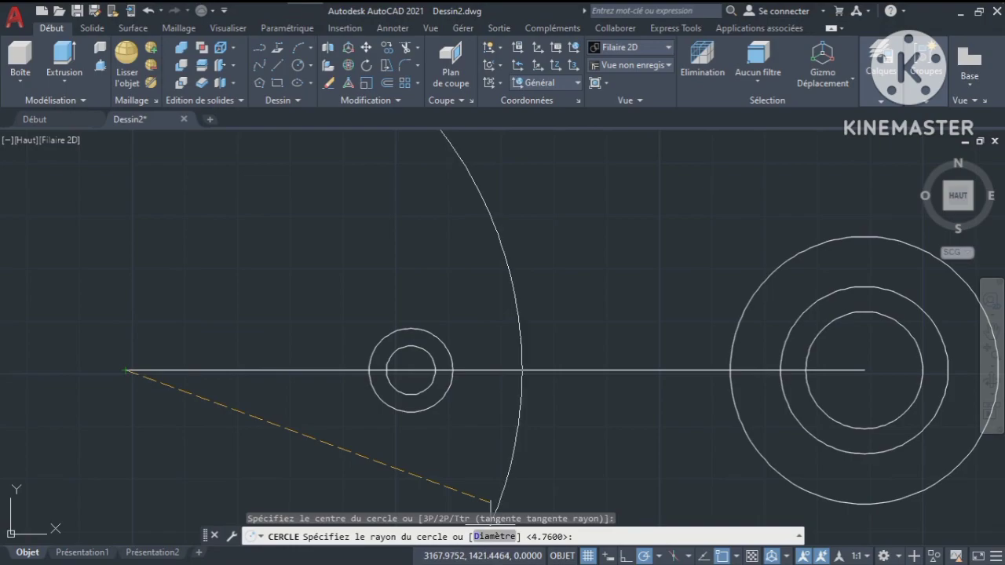
{"action": "left_click", "coordinate": [495, 537]}
{"action": "type", "text": "12.75"}
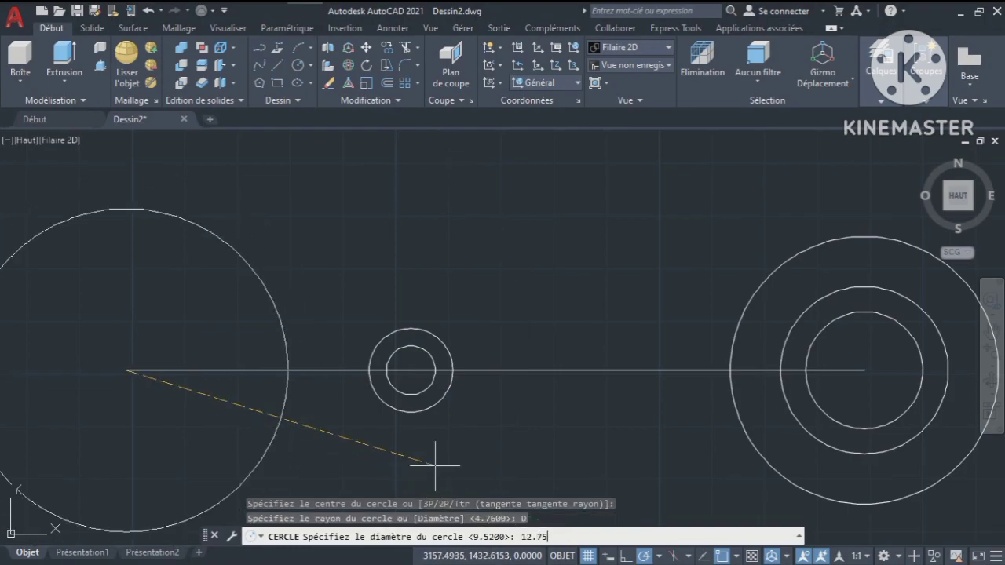
{"action": "key", "text": "Return"}
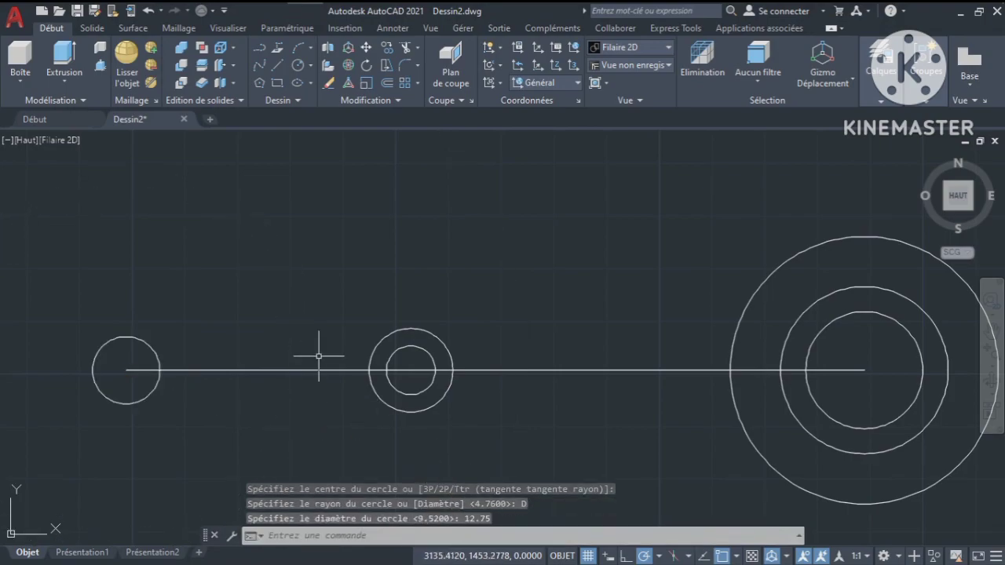
{"action": "key", "text": "Return"}
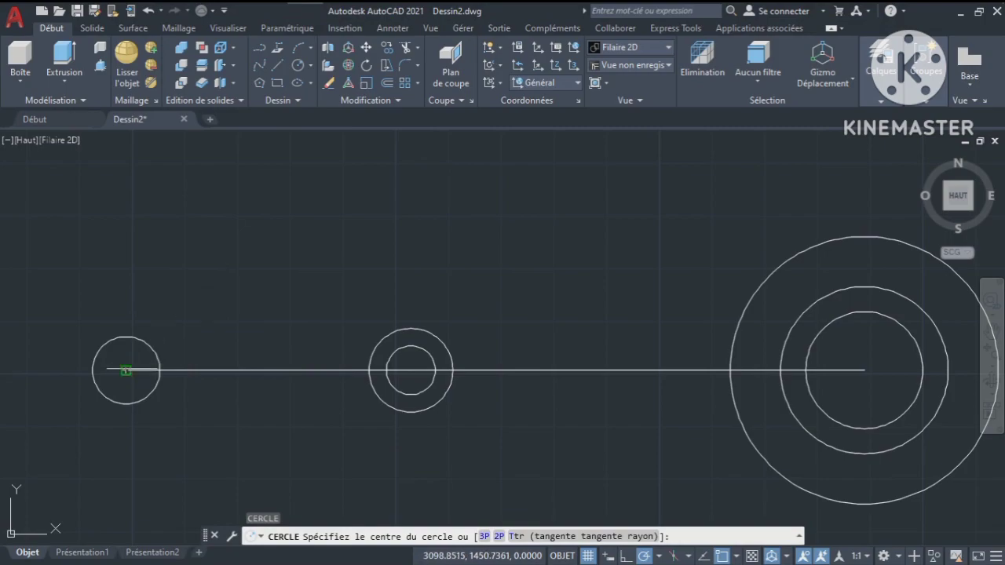
{"action": "left_click", "coordinate": [125, 370]}
{"action": "type", "text": "12.7"}
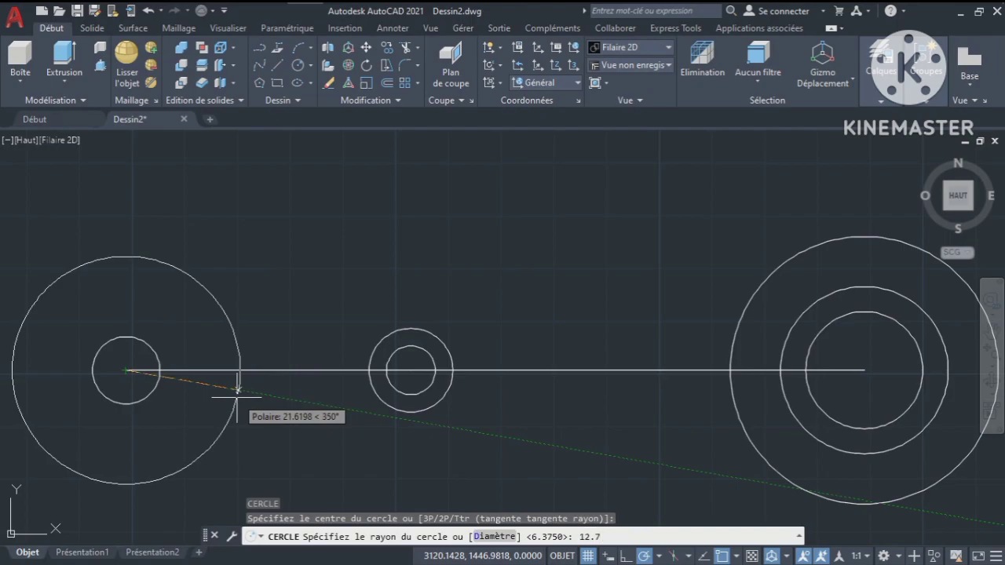
{"action": "key", "text": "Return"}
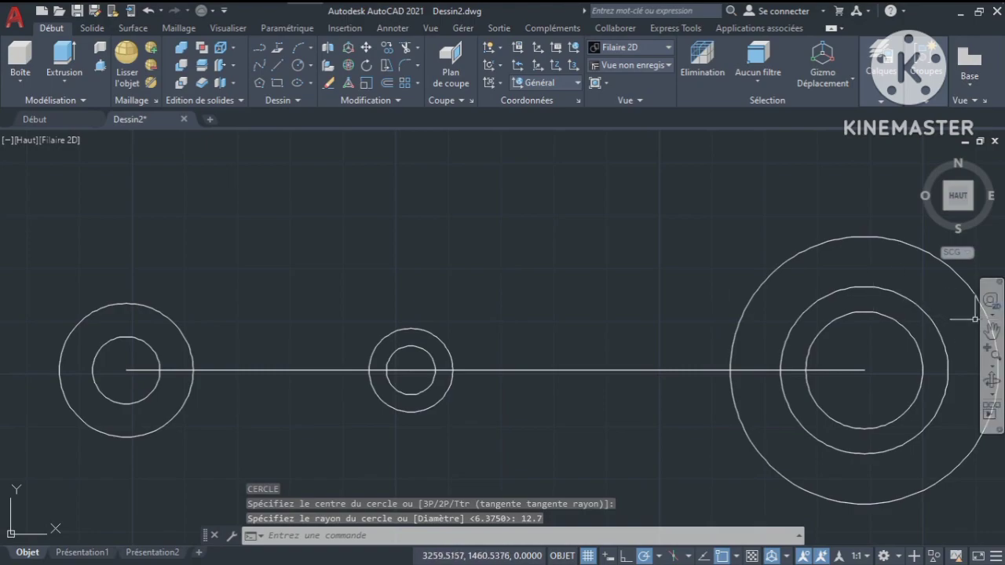
Zoom out and nudge the view so every circle fits, then show the lever reference in Photos
{"action": "left_click", "coordinate": [992, 365]}
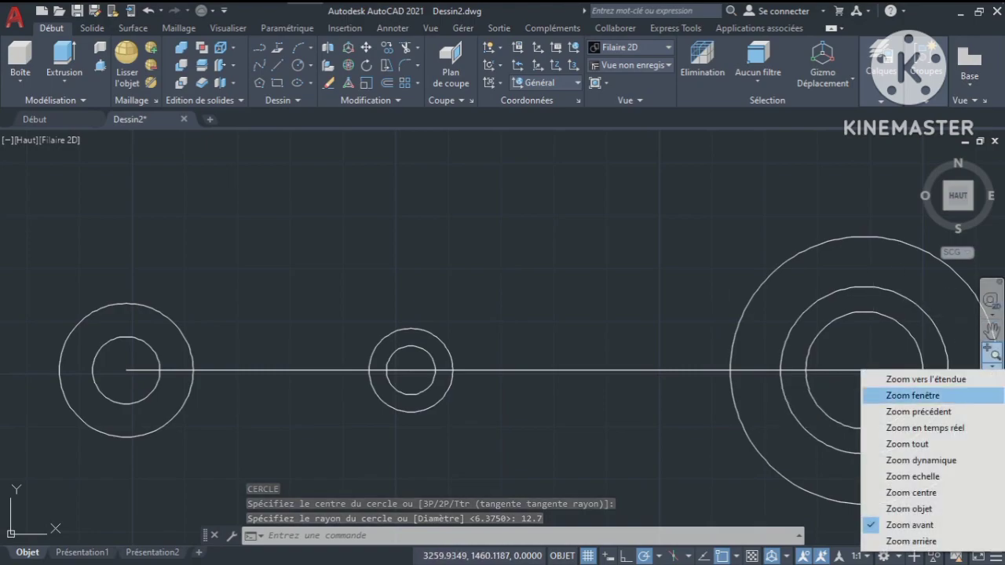
{"action": "left_click", "coordinate": [911, 541]}
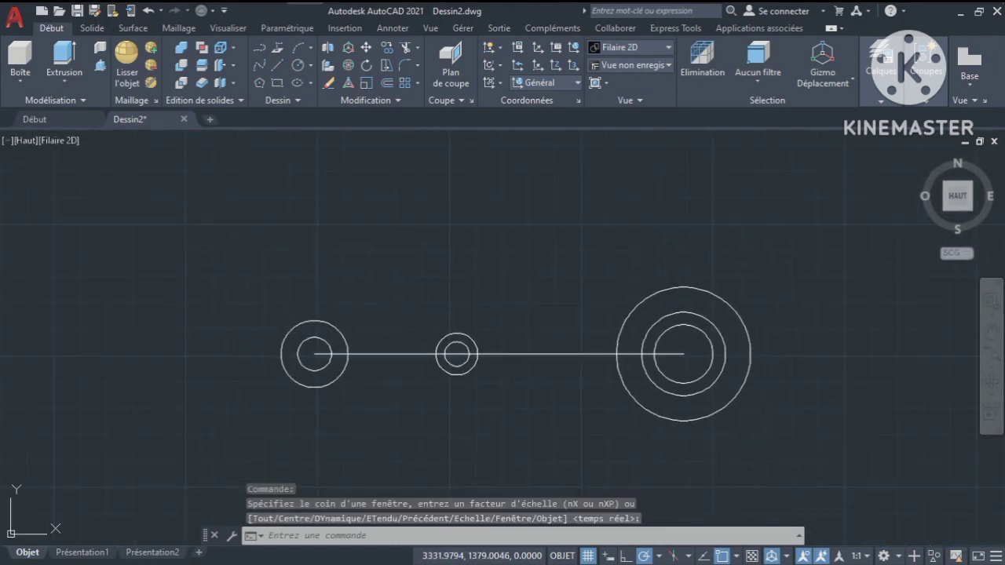
{"action": "left_click", "coordinate": [991, 330]}
{"action": "left_click_drag", "start_coordinate": [785, 289], "coordinate": [774, 315]}
{"action": "key", "text": "Escape"}
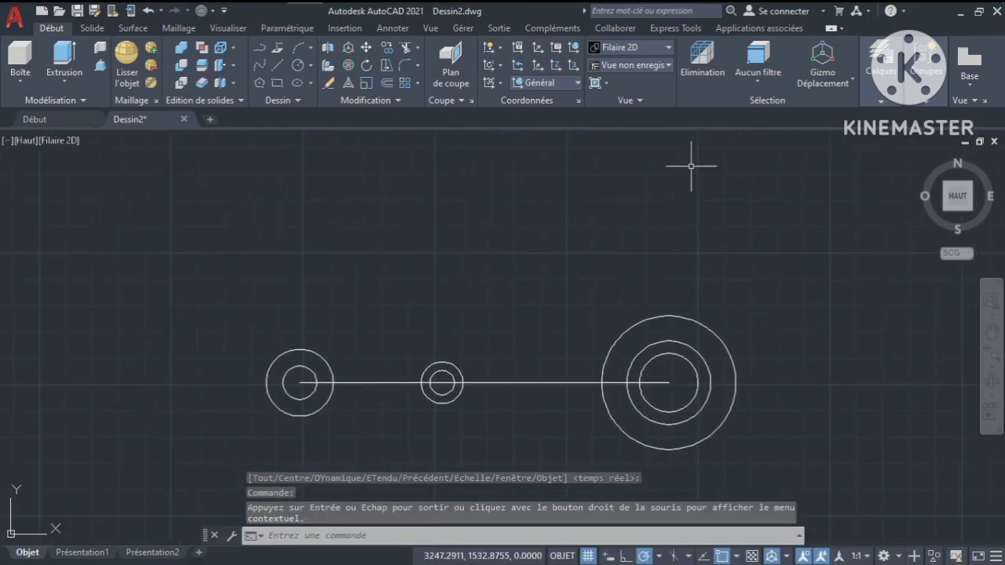
{"action": "left_click", "coordinate": [341, 17]}
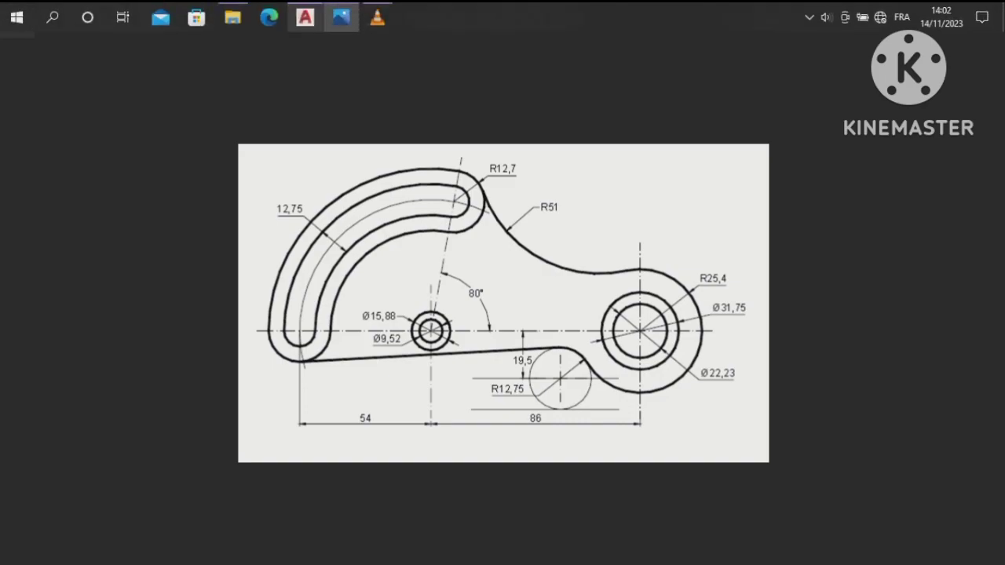
Back in AutoCAD, draw the first two large circles centred on the middle small circle
{"action": "left_click", "coordinate": [305, 15]}
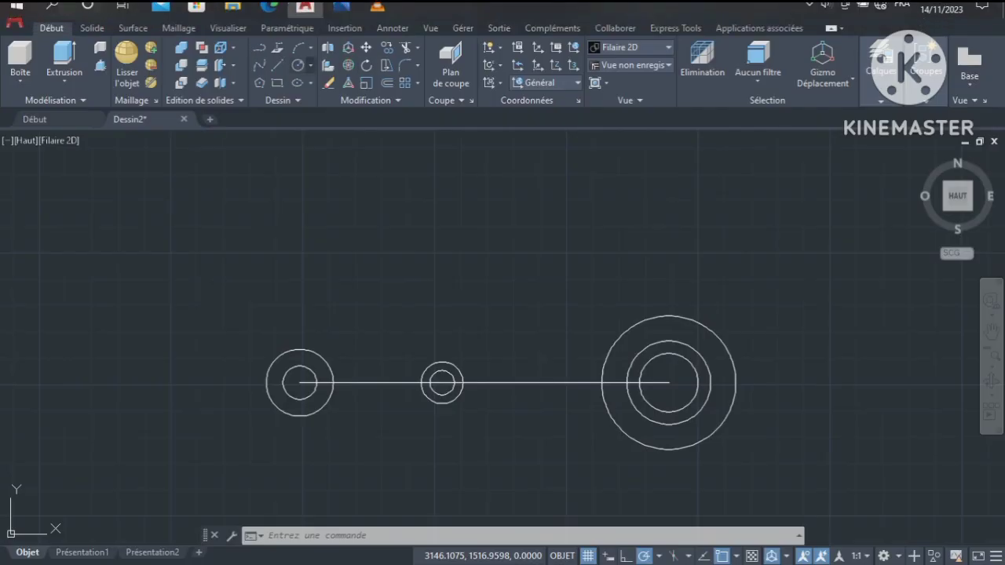
{"action": "left_click", "coordinate": [298, 66]}
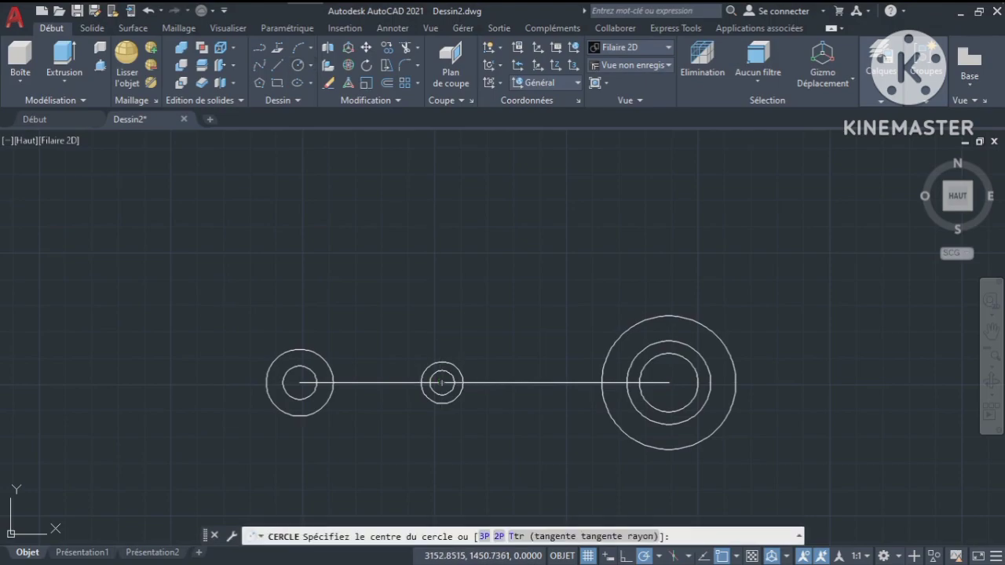
{"action": "left_click", "coordinate": [442, 382]}
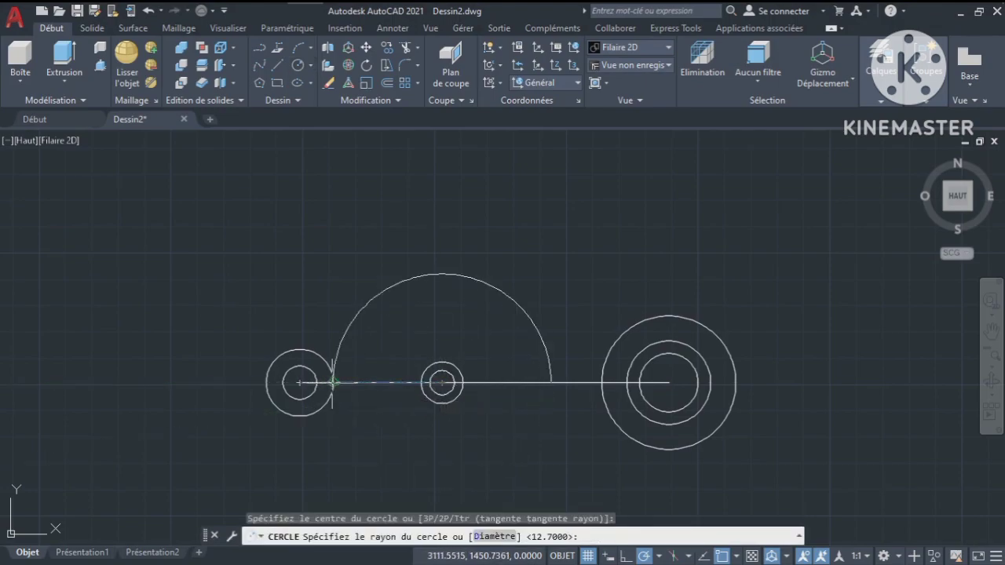
{"action": "left_click", "coordinate": [334, 383]}
{"action": "key", "text": "space"}
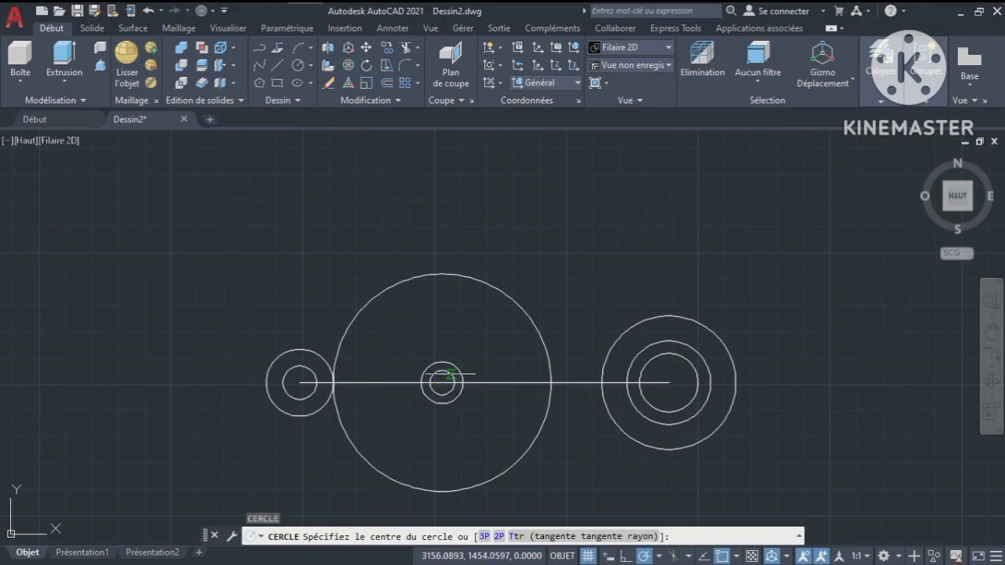
{"action": "left_click", "coordinate": [442, 382]}
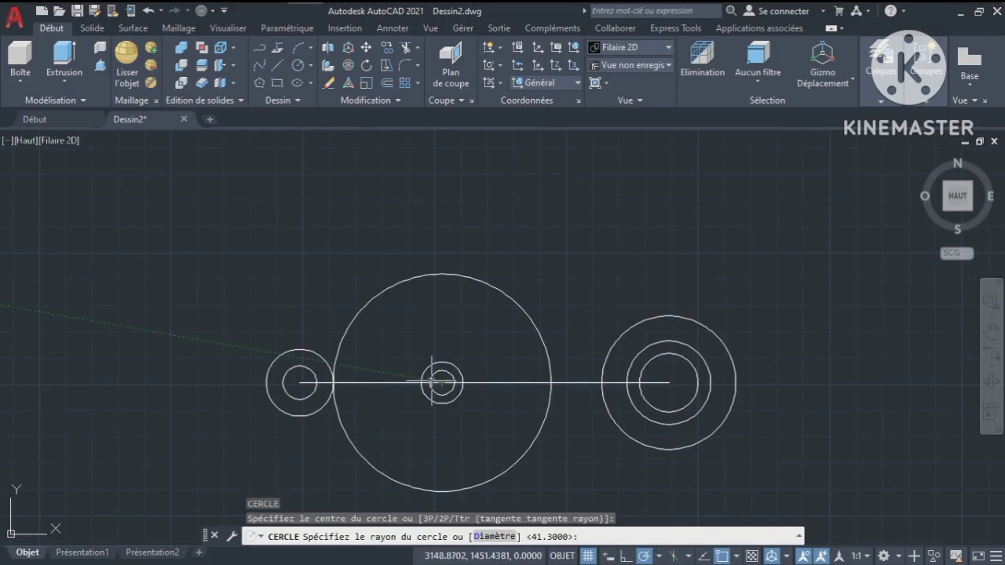
{"action": "left_click", "coordinate": [316, 383]}
Add the third and largest concentric circles, pan the drawing up, and recheck the reference
{"action": "key", "text": "space"}
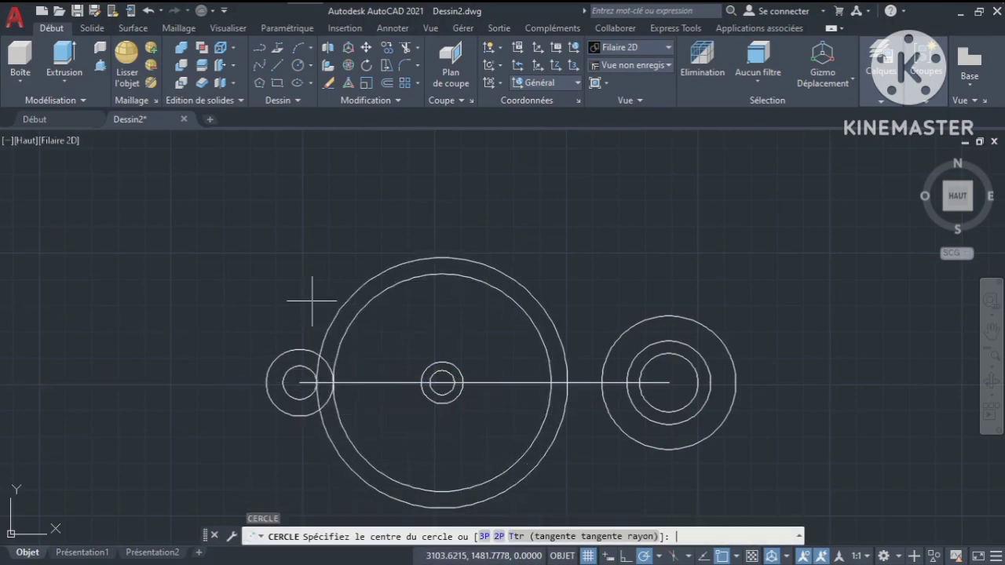
{"action": "left_click", "coordinate": [442, 383]}
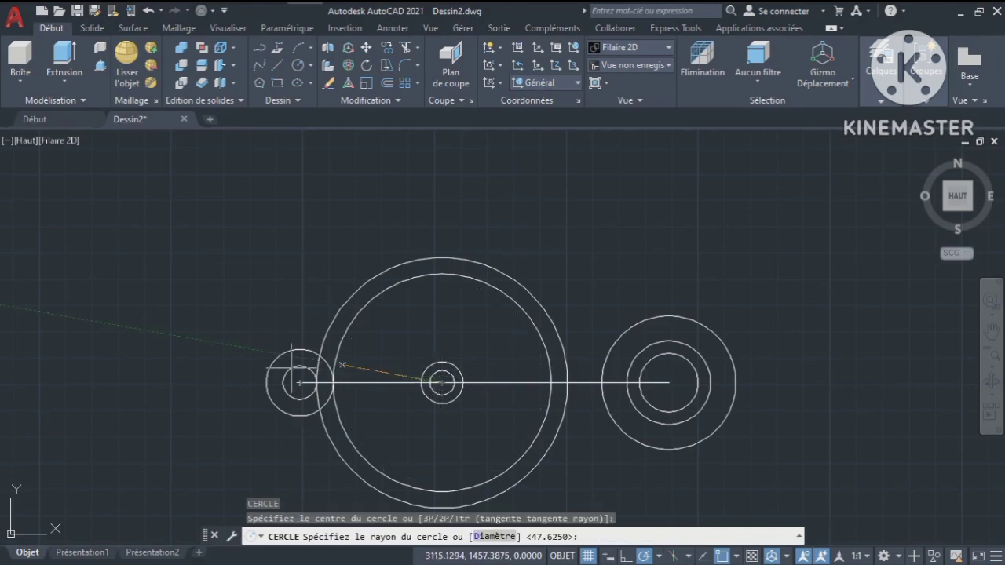
{"action": "left_click", "coordinate": [285, 382]}
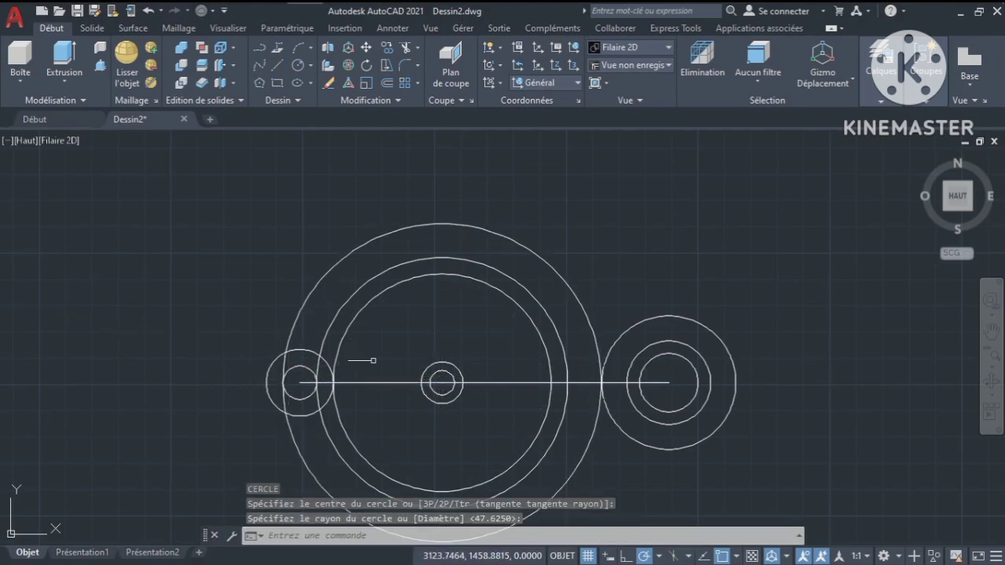
{"action": "key", "text": "space"}
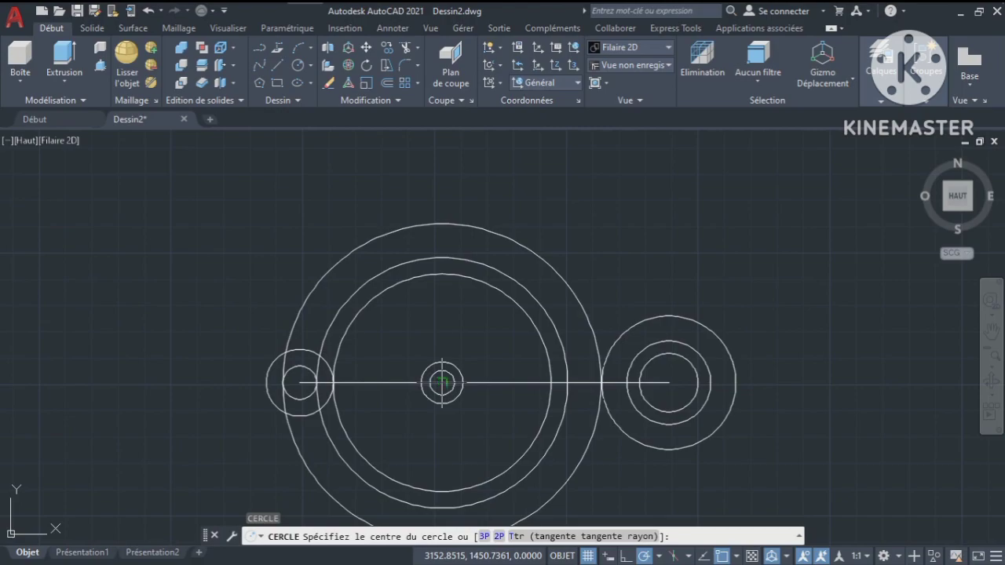
{"action": "left_click", "coordinate": [442, 382]}
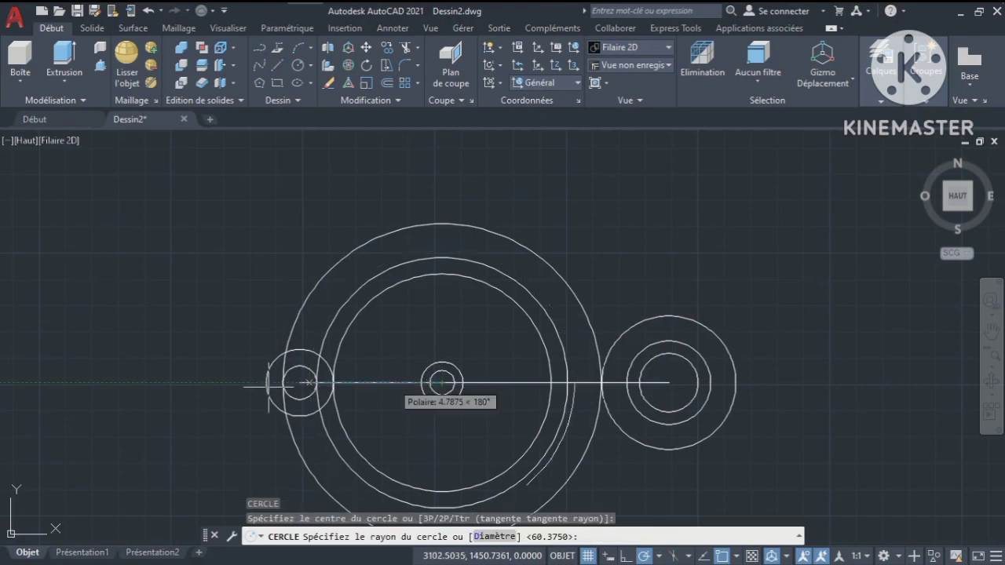
{"action": "left_click", "coordinate": [266, 382]}
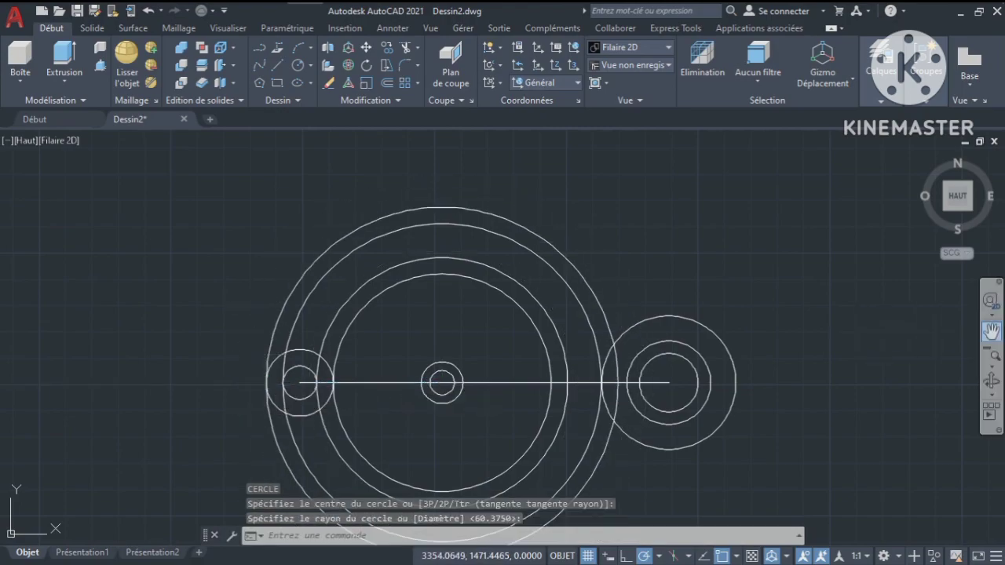
{"action": "left_click", "coordinate": [991, 333]}
{"action": "mouse_move", "coordinate": [717, 355]}
{"action": "left_mouse_down"}
{"action": "mouse_move", "coordinate": [713, 277]}
{"action": "mouse_move", "coordinate": [696, 323]}
{"action": "left_mouse_up"}
{"action": "key", "text": "Escape"}
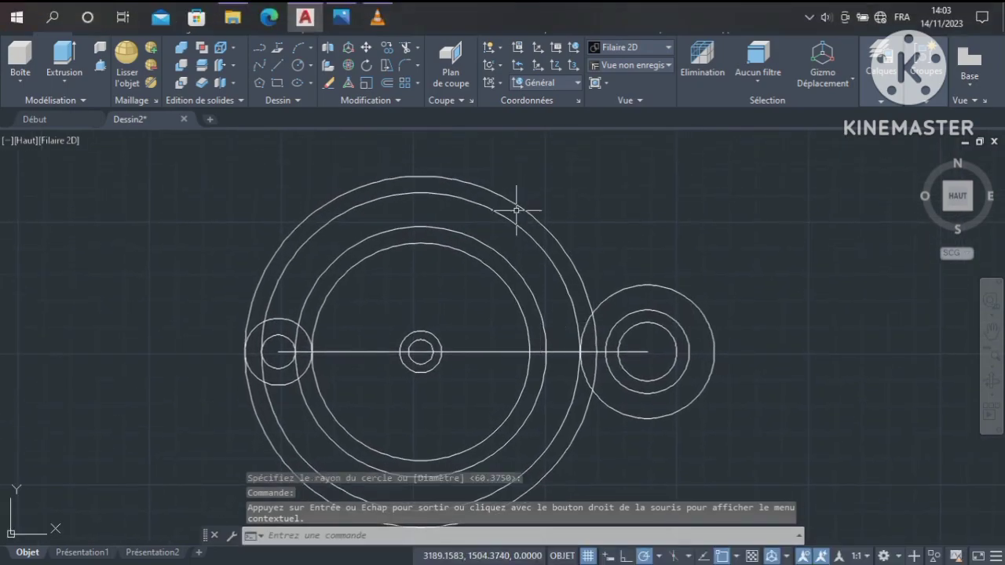
{"action": "left_click", "coordinate": [341, 13]}
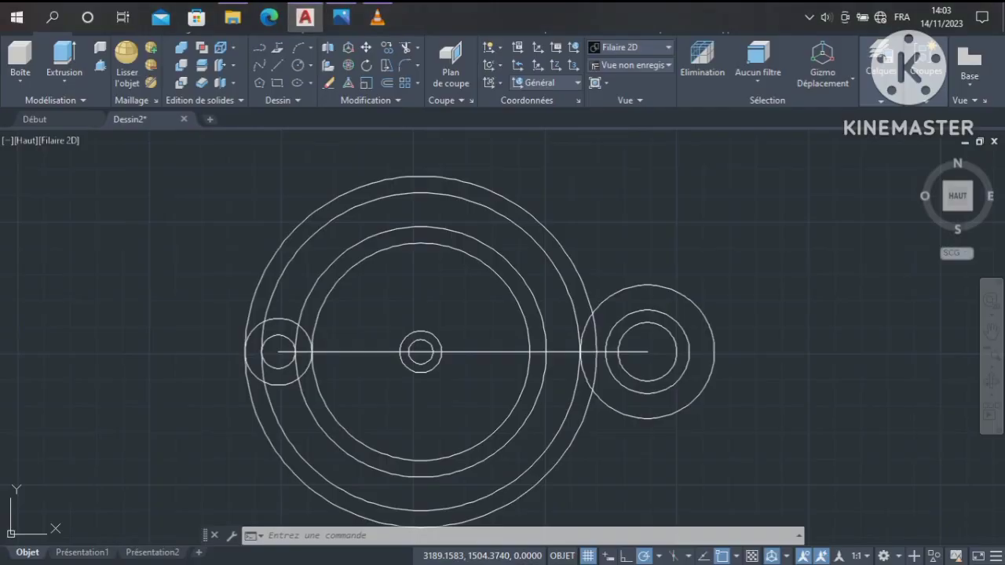
Draw a line from the middle circle's centre at 80° using 10° polar tracking increments
{"action": "left_click", "coordinate": [276, 64]}
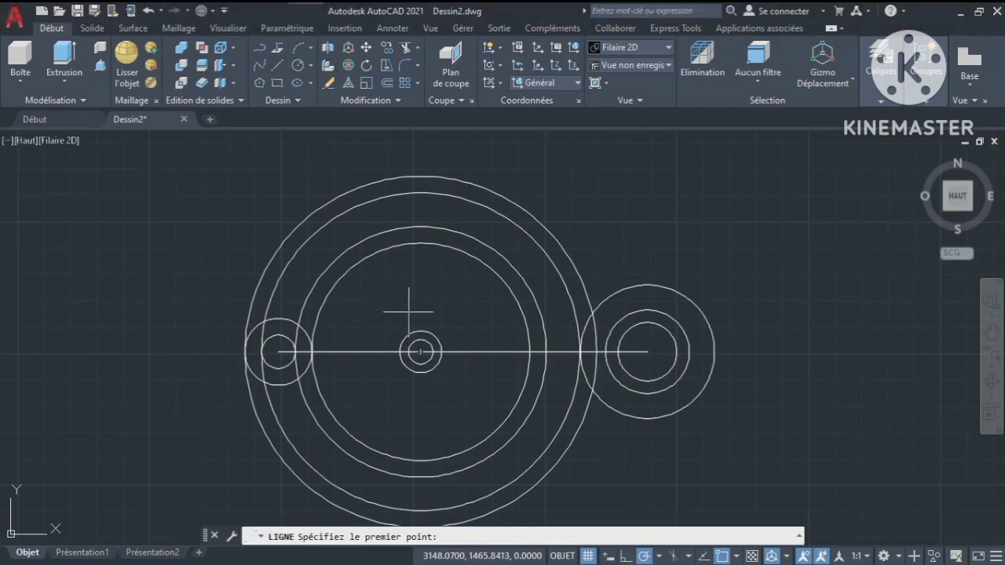
{"action": "left_click", "coordinate": [421, 351]}
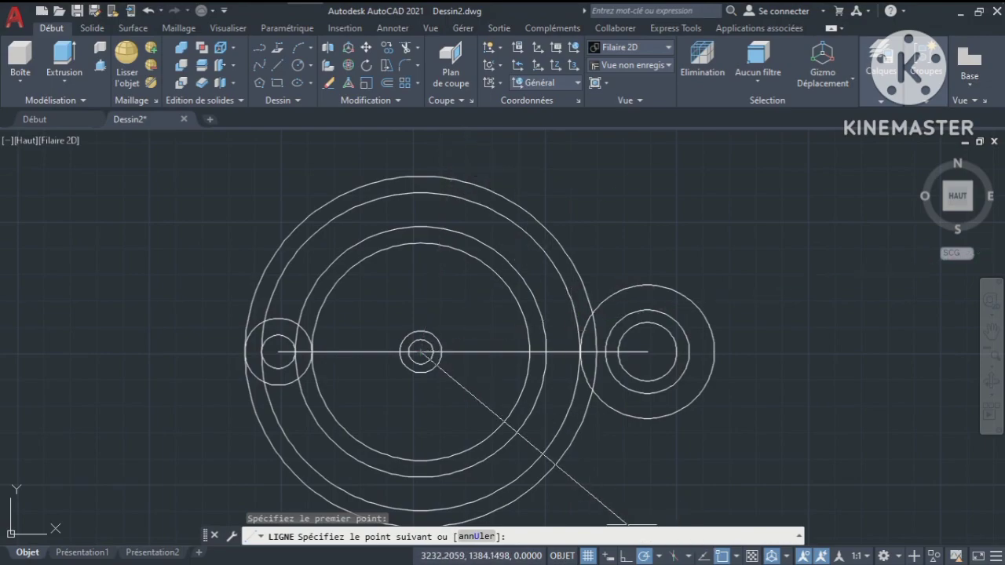
{"action": "left_click", "coordinate": [658, 556]}
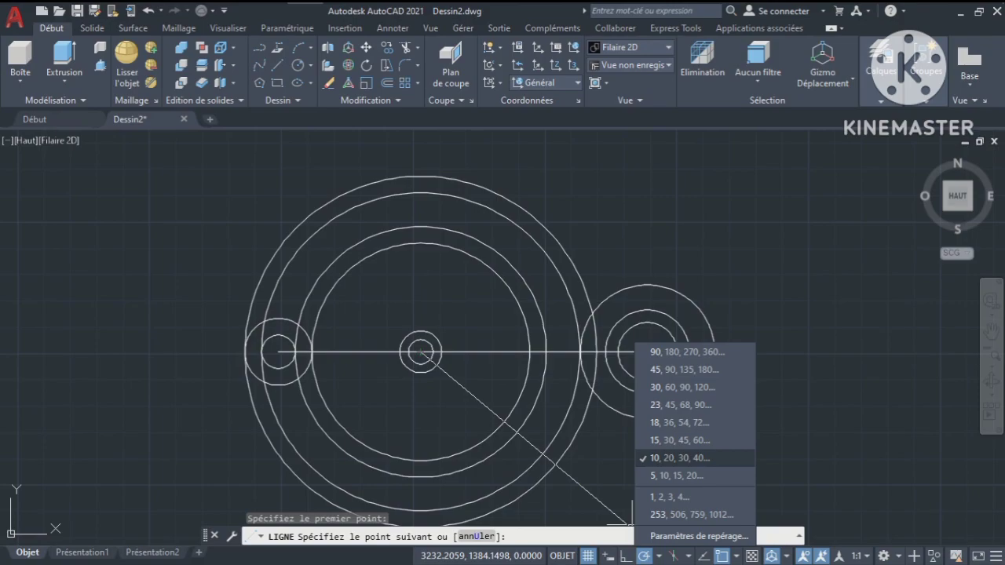
{"action": "left_click", "coordinate": [630, 521]}
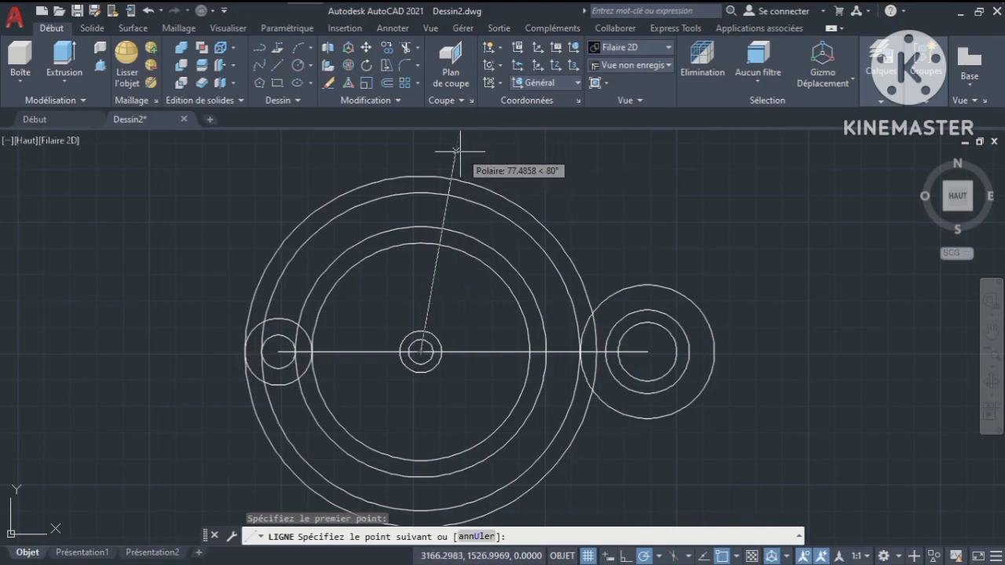
{"action": "left_click", "coordinate": [458, 140]}
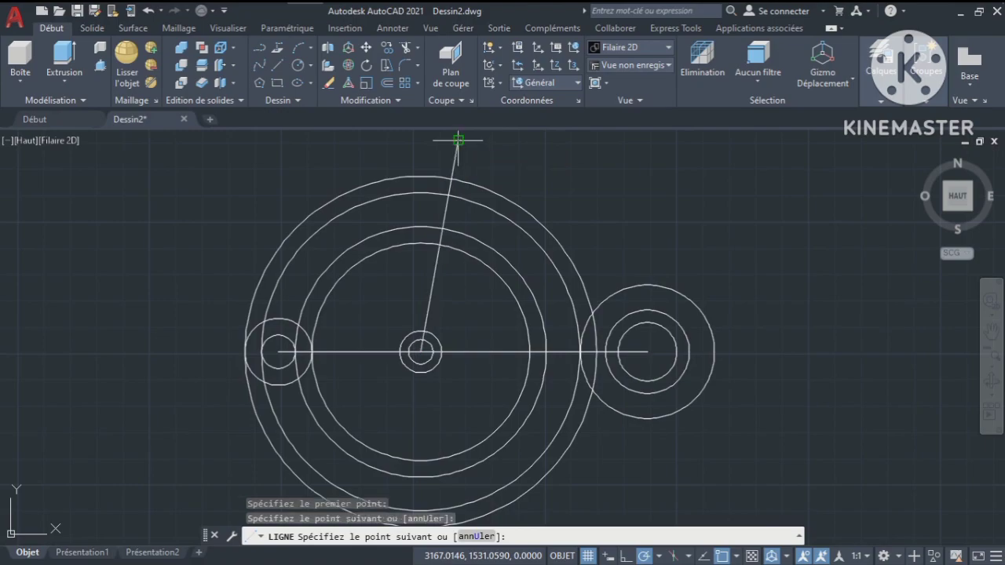
{"action": "key", "text": "Return"}
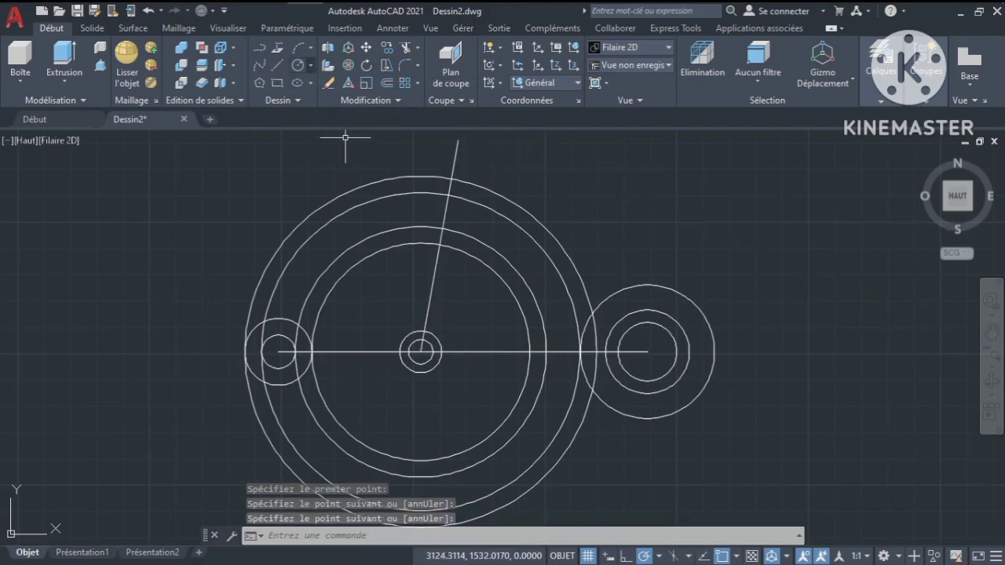
{"action": "left_click", "coordinate": [310, 65]}
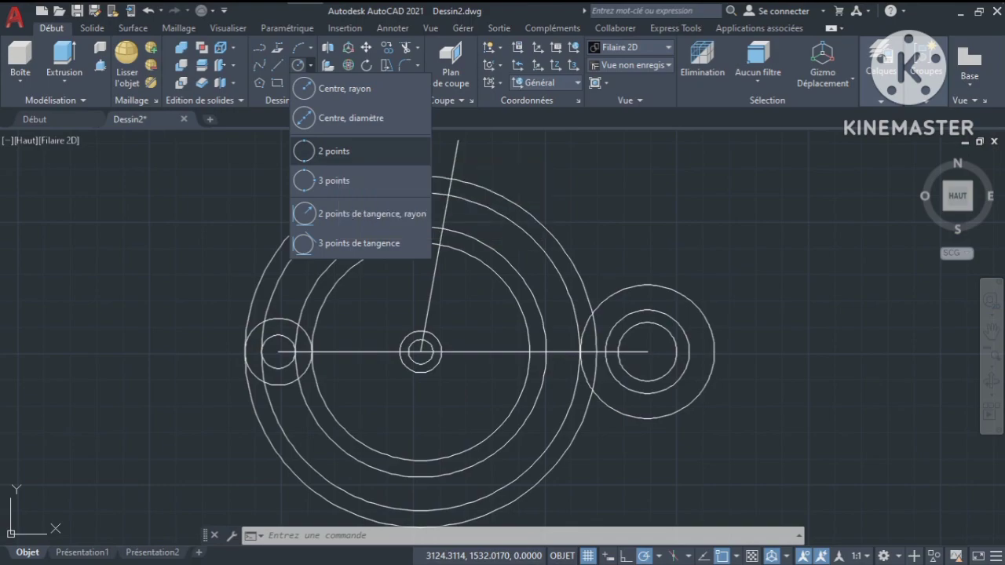
Draw an outer and a smaller inner 2-point circle where the 80° line crosses the top rings
{"action": "left_click", "coordinate": [329, 150]}
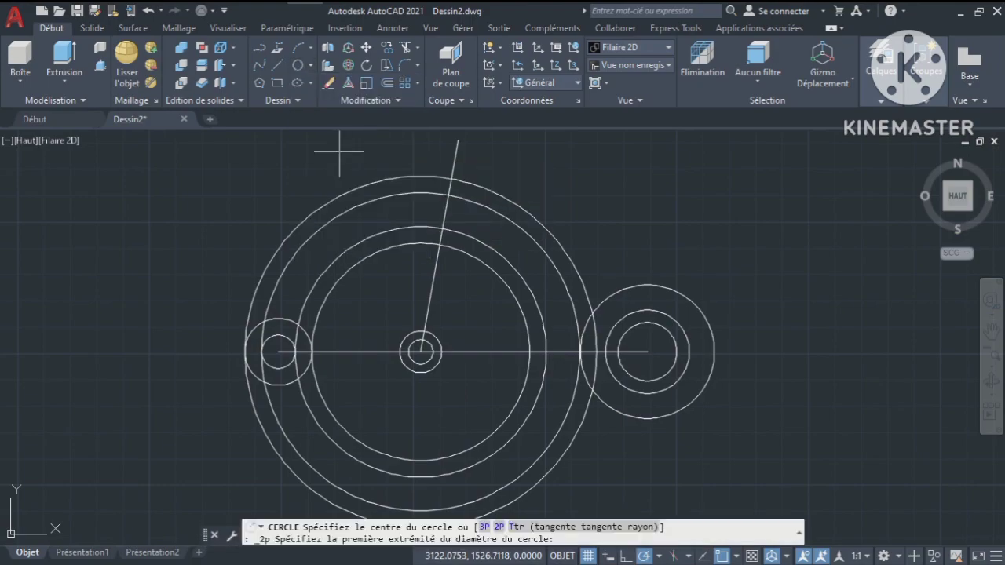
{"action": "left_click", "coordinate": [449, 192]}
{"action": "left_click", "coordinate": [440, 244]}
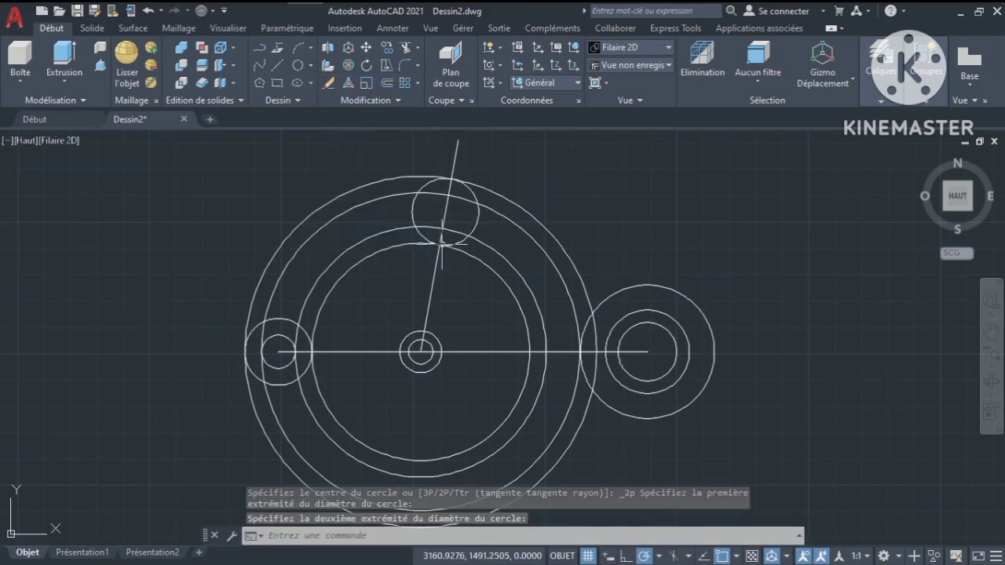
{"action": "key", "text": "Return"}
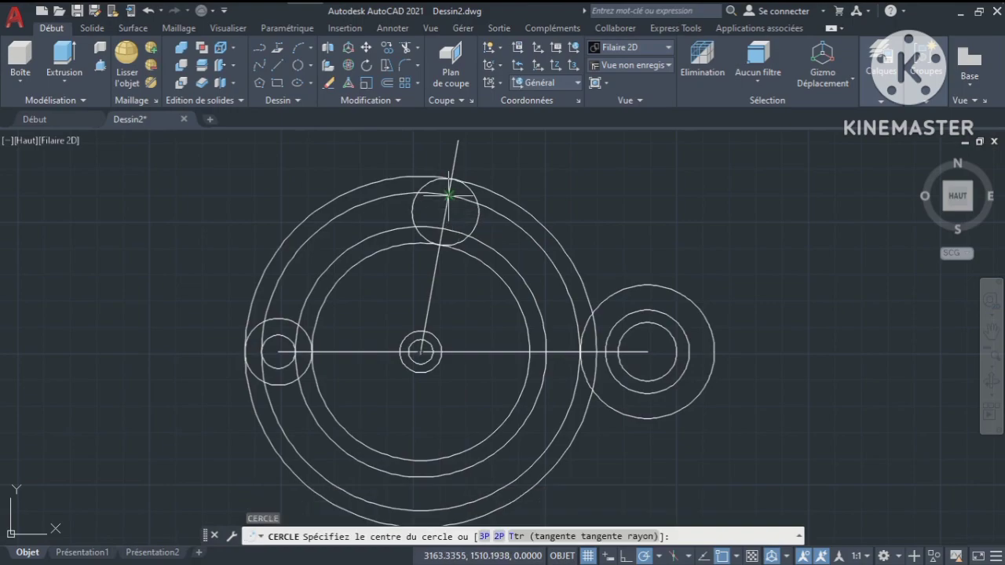
{"action": "left_click", "coordinate": [450, 192]}
{"action": "key", "text": "Escape"}
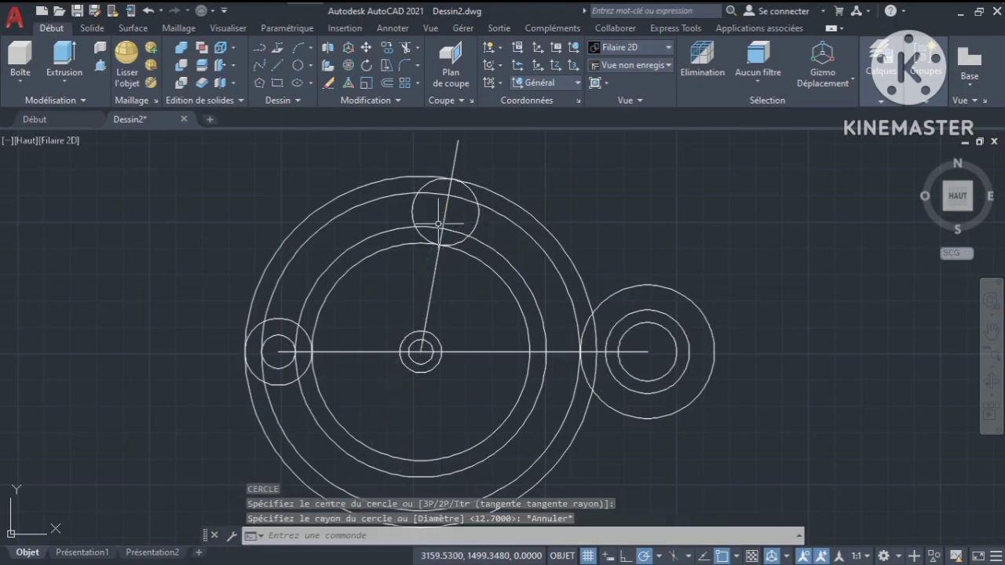
{"action": "left_click", "coordinate": [298, 65]}
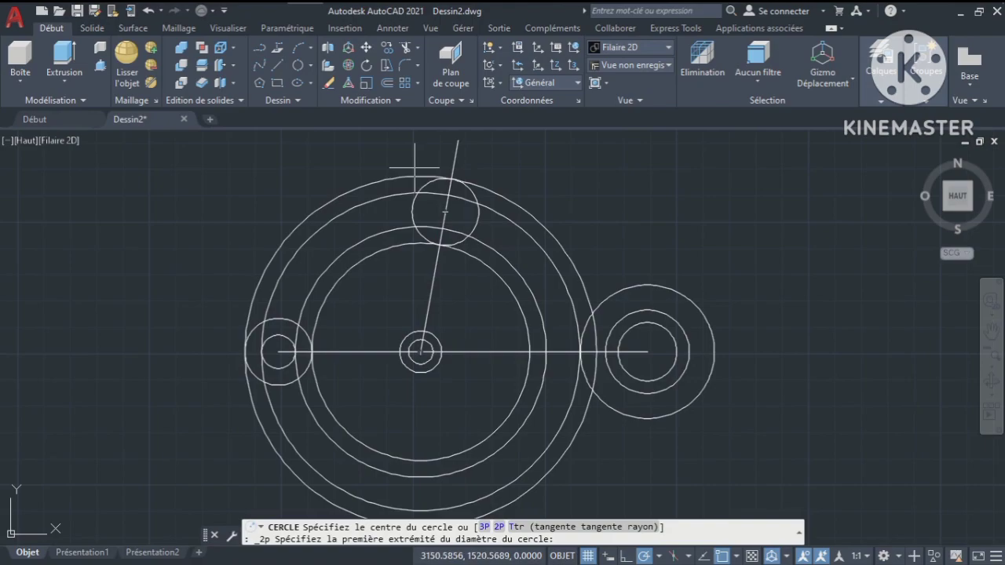
{"action": "left_click", "coordinate": [449, 193]}
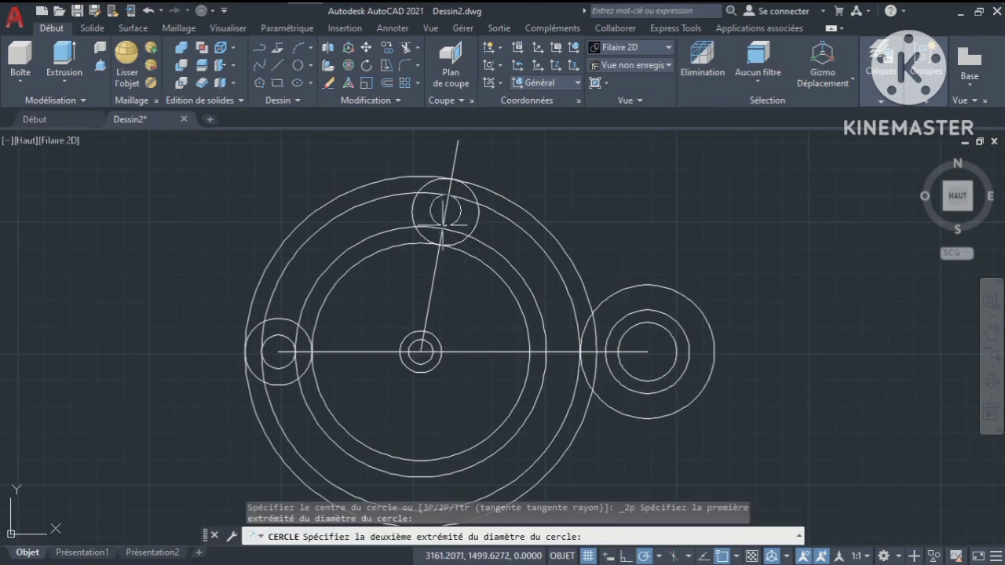
{"action": "left_click", "coordinate": [445, 230]}
{"action": "left_click", "coordinate": [405, 47]}
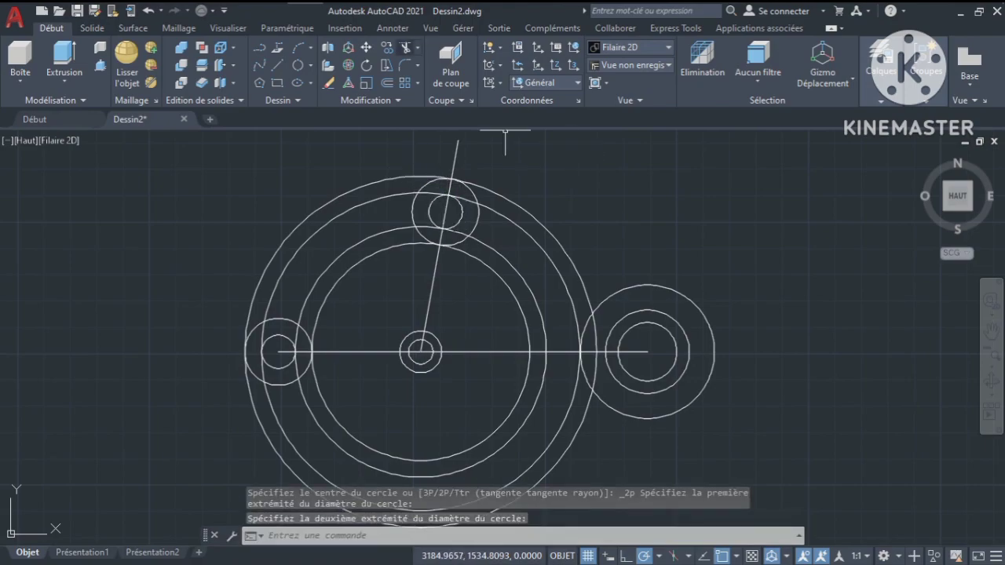
Trim the outer and inner ring arcs to the right of the top circle
{"action": "left_click", "coordinate": [486, 187]}
{"action": "left_click", "coordinate": [487, 230]}
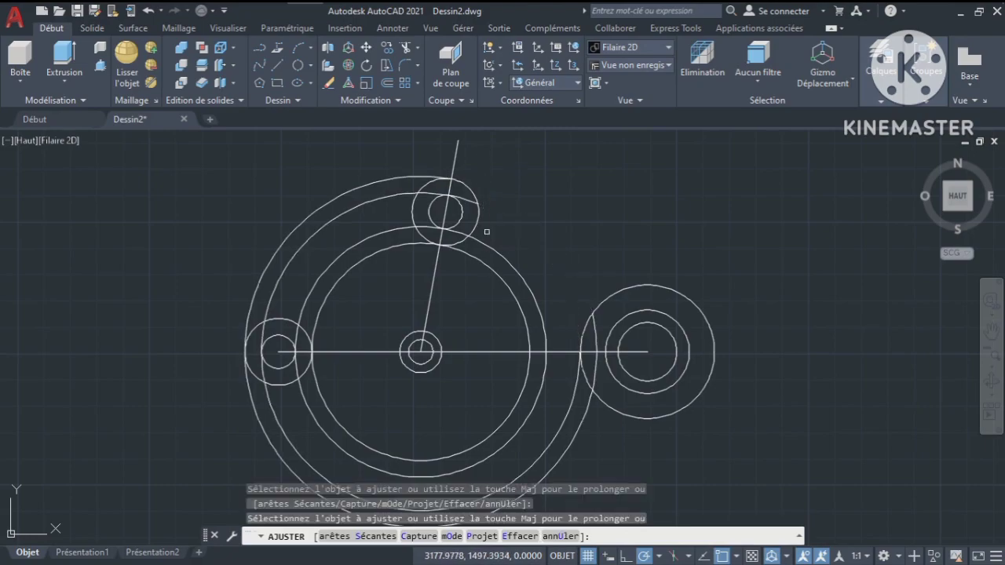
{"action": "left_click", "coordinate": [484, 243]}
{"action": "left_click", "coordinate": [478, 257]}
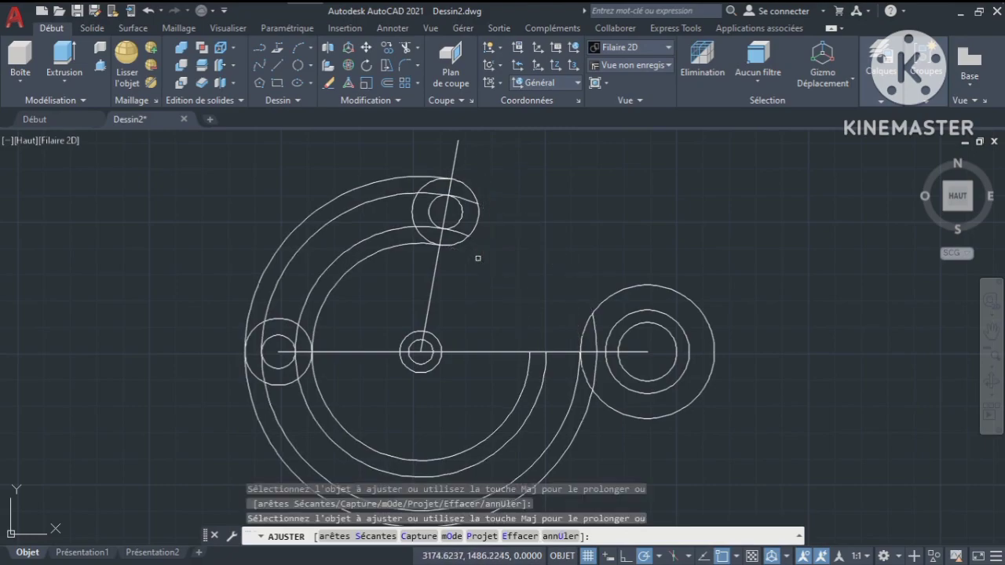
Fence-trim the lower ring arcs and clear the leftover arcs inside the left end circle
{"action": "left_click", "coordinate": [333, 388]}
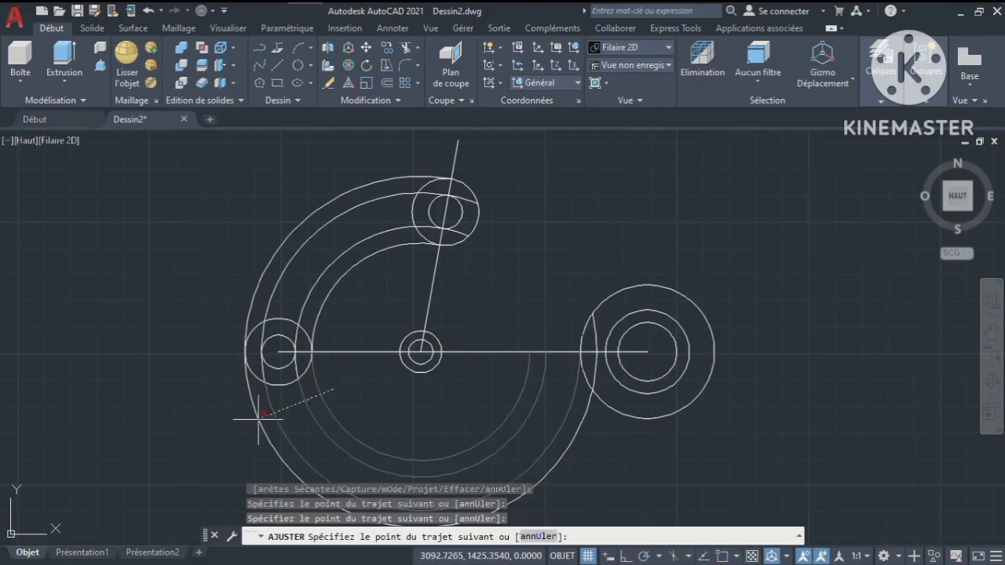
{"action": "key", "text": "Return"}
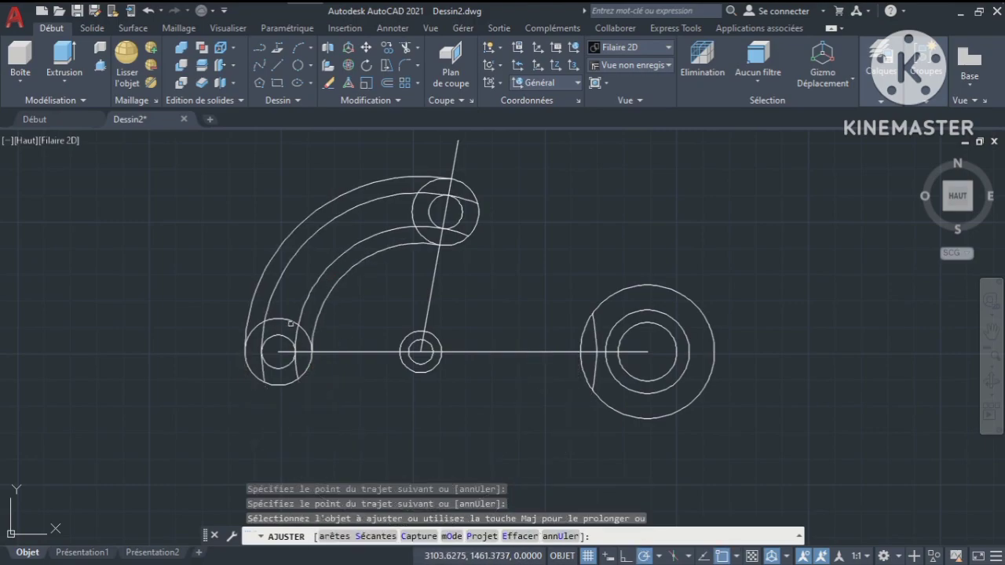
{"action": "left_click", "coordinate": [289, 323]}
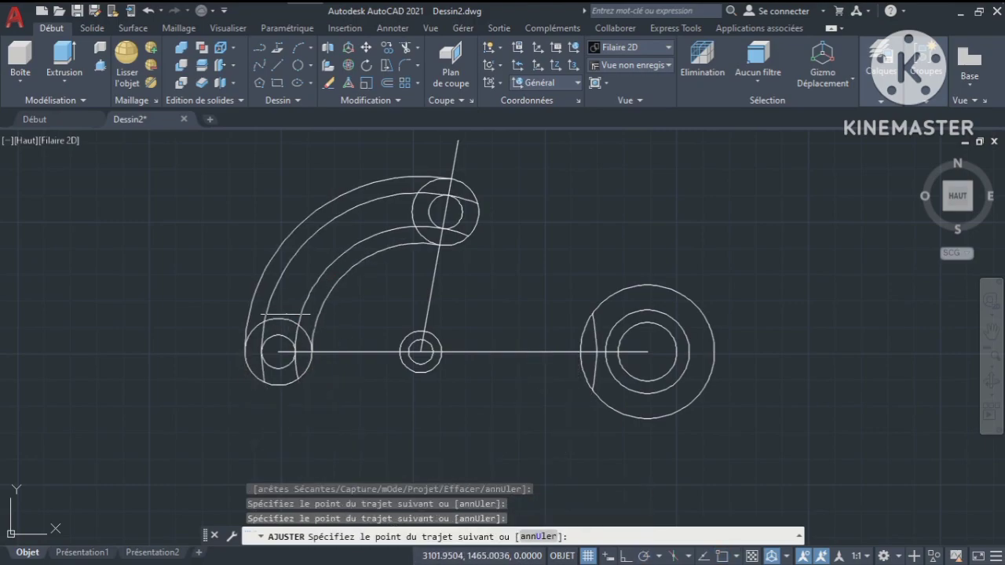
{"action": "key", "text": "Return"}
{"action": "left_click", "coordinate": [285, 348]}
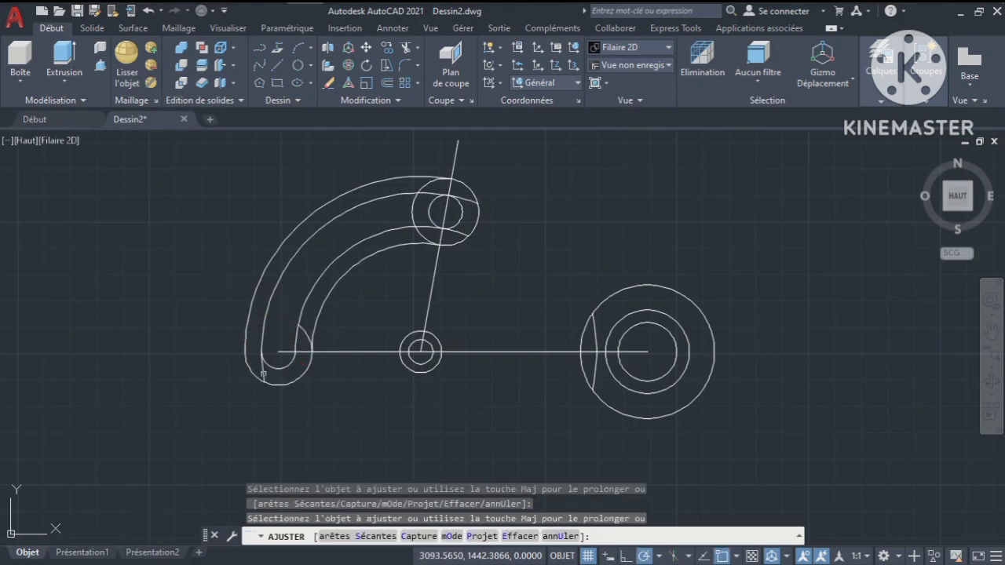
{"action": "left_click", "coordinate": [264, 373]}
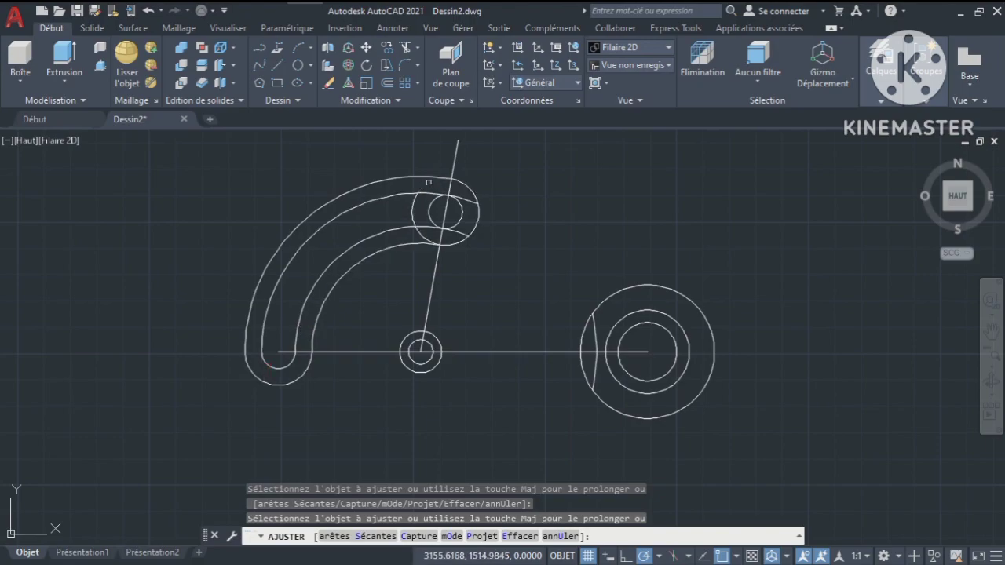
{"action": "left_click", "coordinate": [415, 208]}
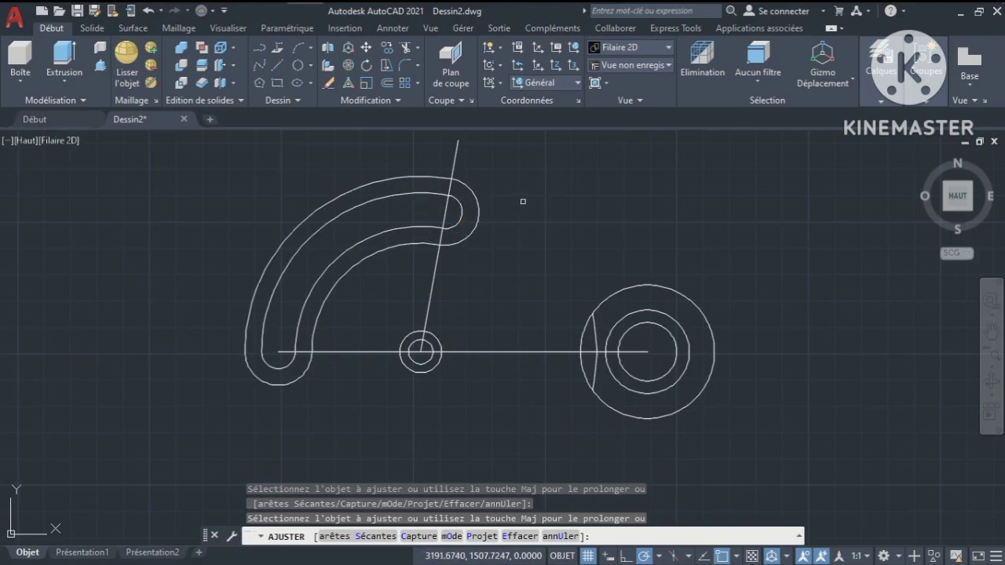
{"action": "key", "text": "Return"}
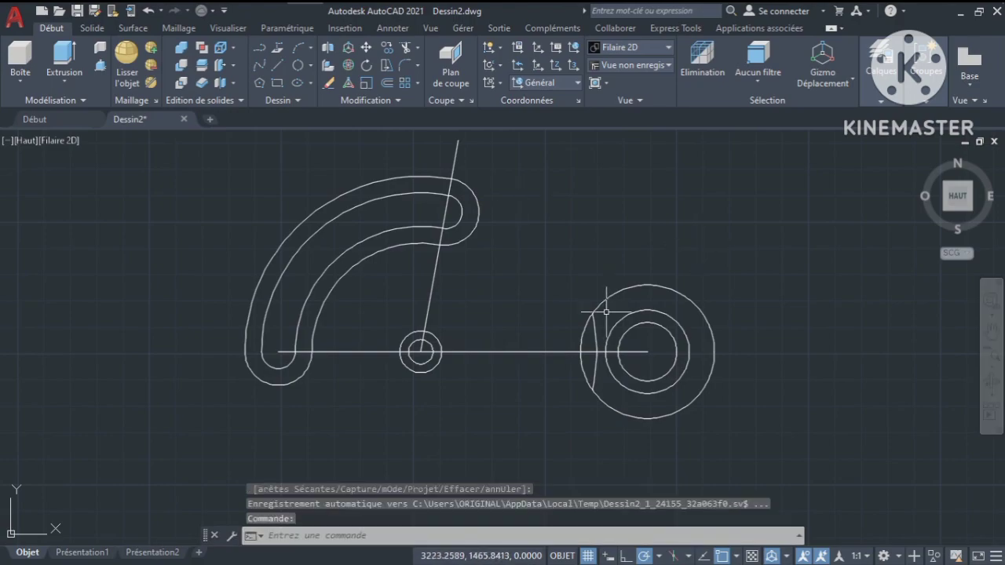
Trim away the short line inside the right circle
{"action": "key", "text": "Return"}
{"action": "left_click", "coordinate": [593, 327]}
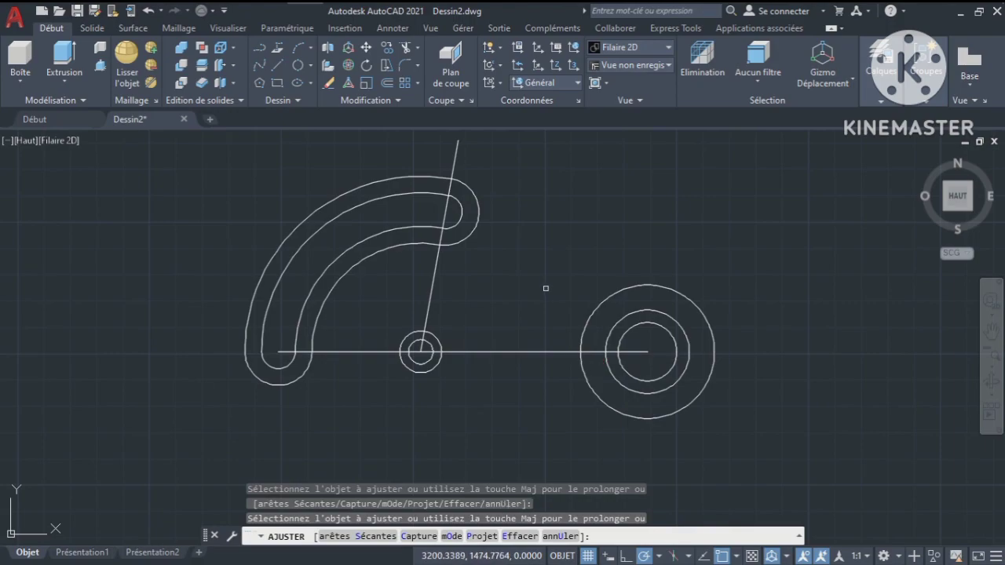
{"action": "key", "text": "Return"}
{"action": "left_click", "coordinate": [341, 17]}
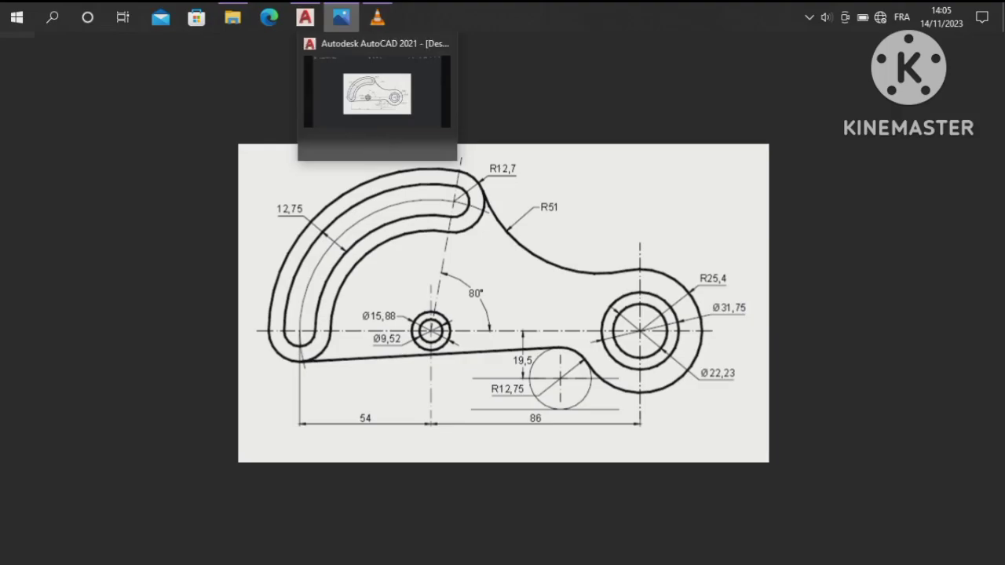
{"action": "left_click", "coordinate": [306, 88]}
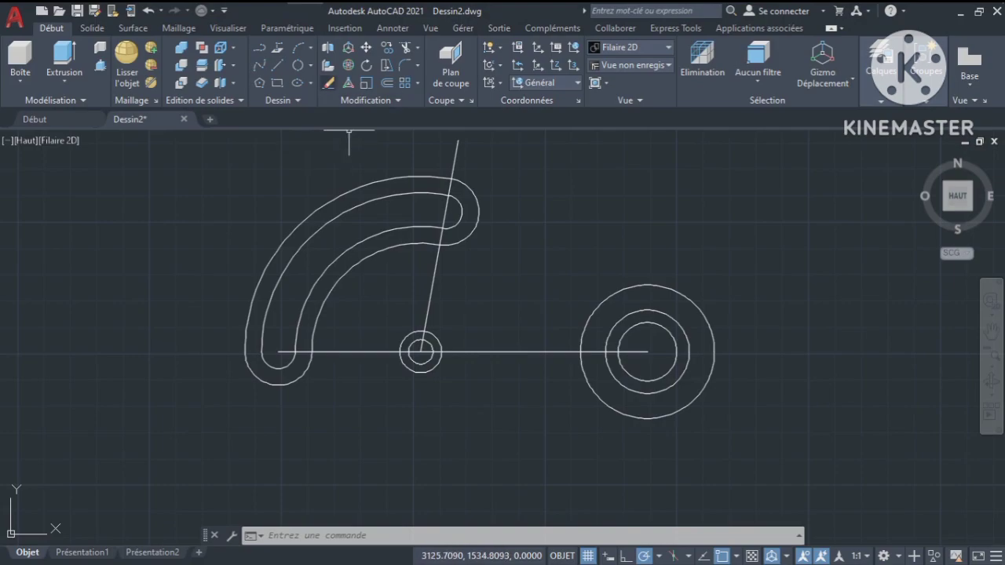
Draw an R63.7 circle on the top arm end's centre, then bring up the Photos reference
{"action": "left_click", "coordinate": [310, 65]}
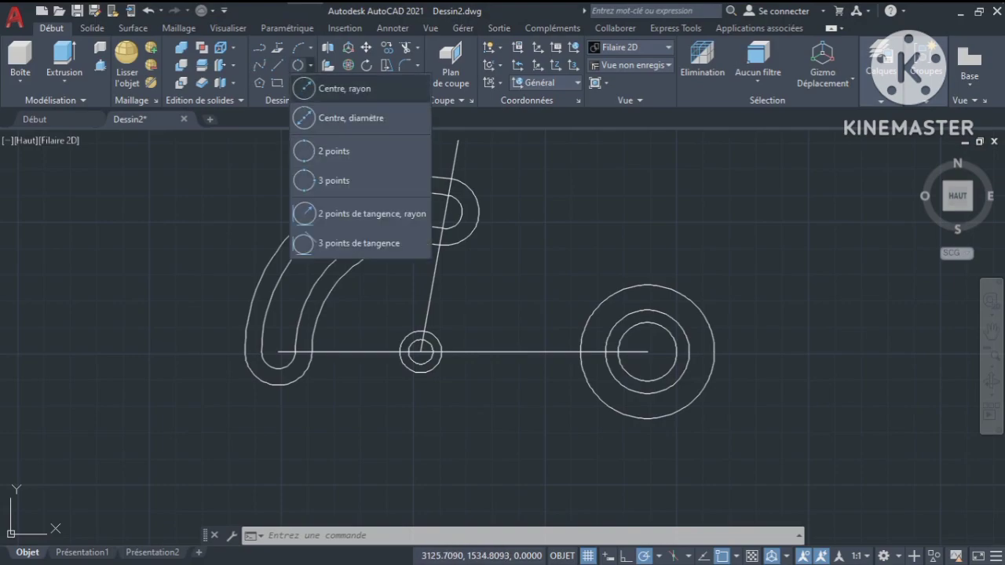
{"action": "left_click", "coordinate": [344, 88]}
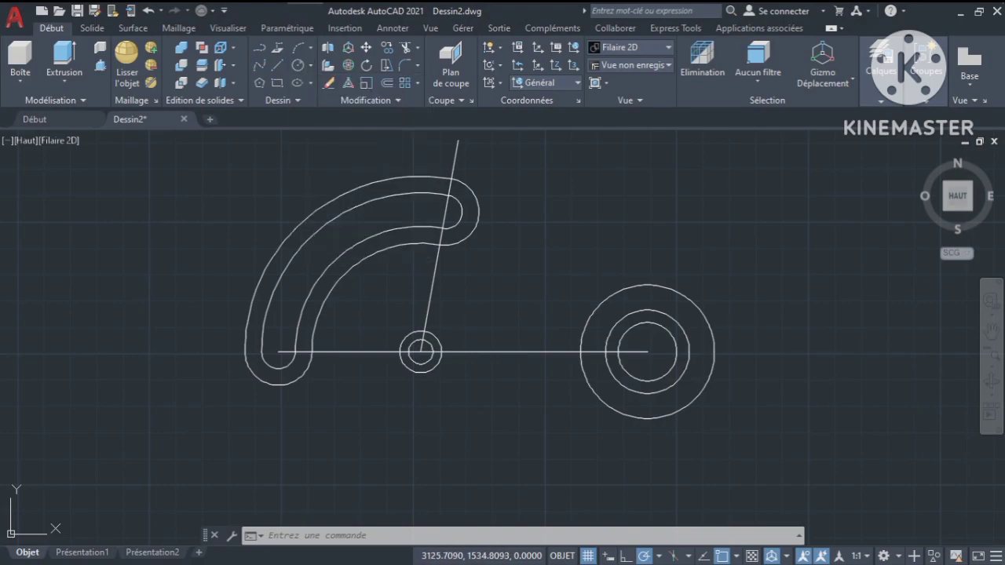
{"action": "left_click", "coordinate": [446, 210]}
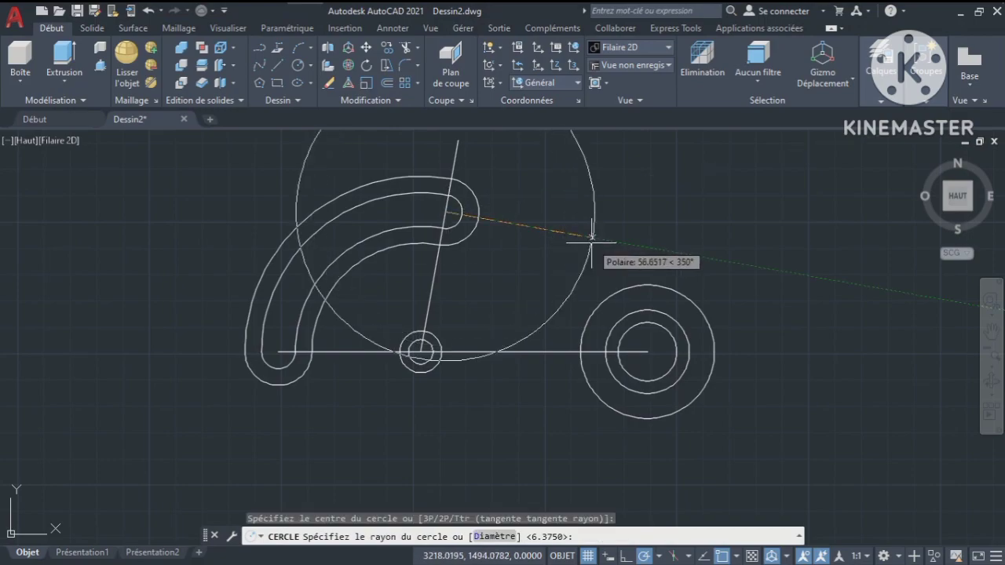
{"action": "type", "text": "63."}
{"action": "type", "text": "7"}
{"action": "key", "text": "Return"}
{"action": "key", "text": "Return"}
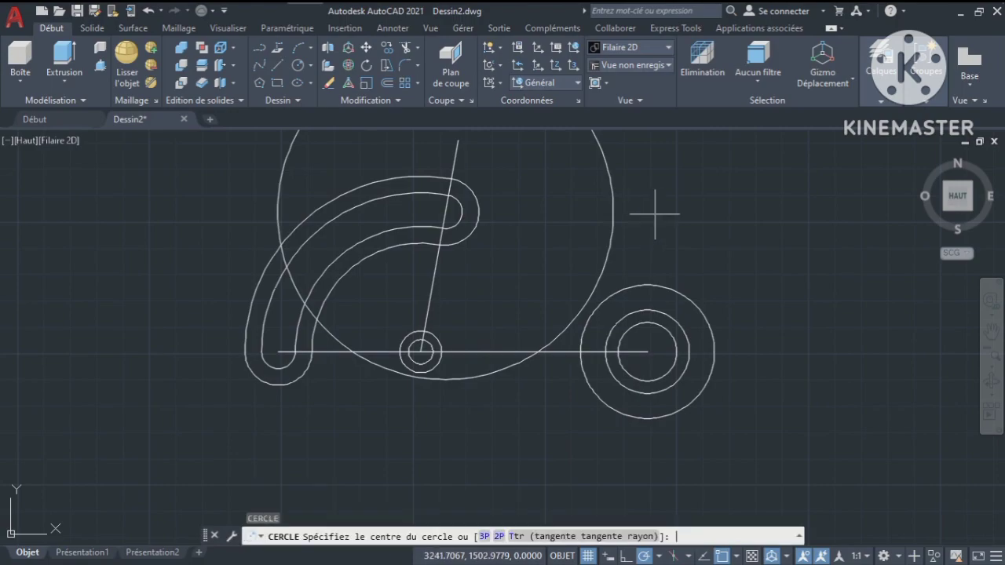
{"action": "left_click", "coordinate": [337, 15]}
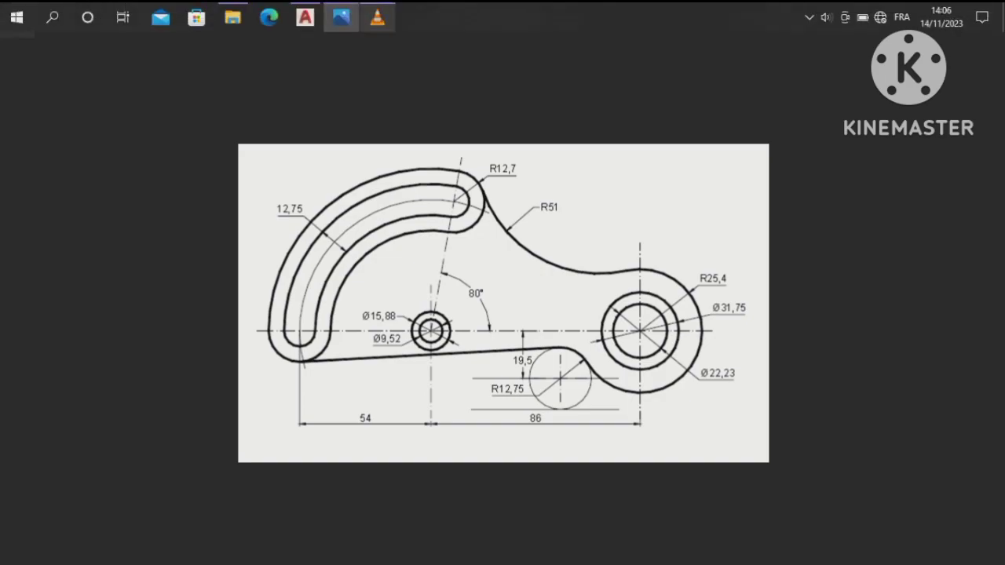
Back in AutoCAD, draw a radius 76.4 circle around the right hub's centre
{"action": "left_click", "coordinate": [305, 16]}
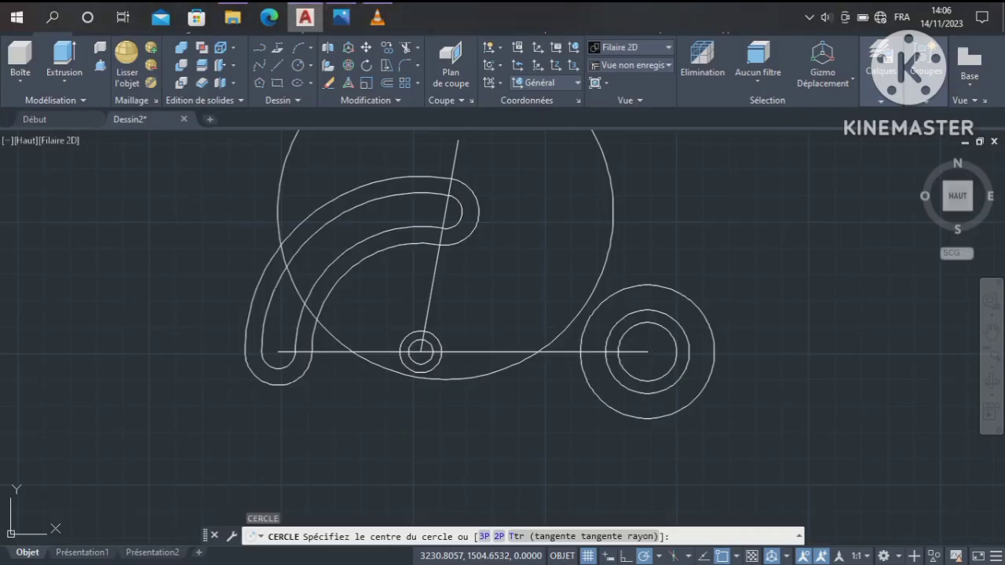
{"action": "left_click", "coordinate": [647, 351]}
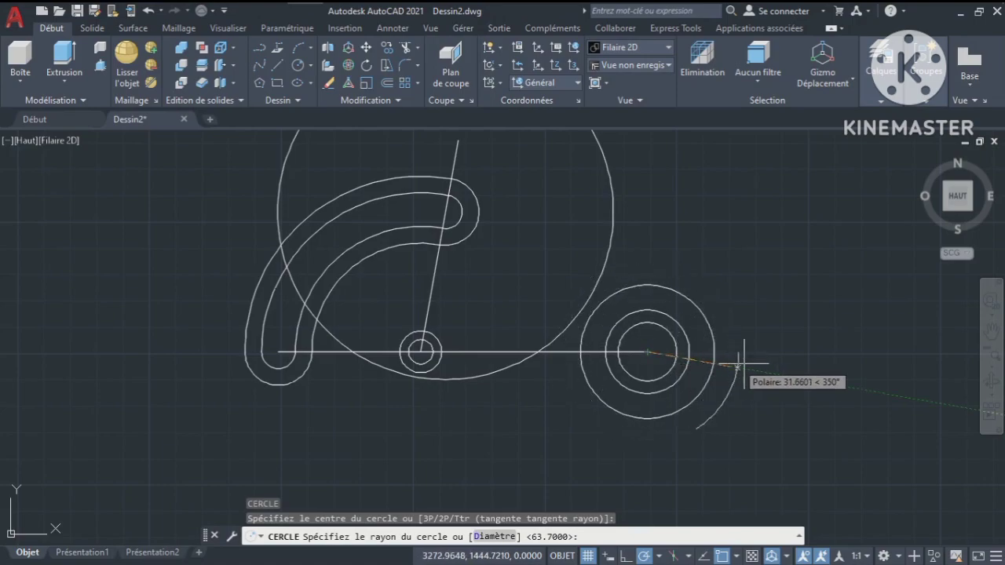
{"action": "type", "text": "76"}
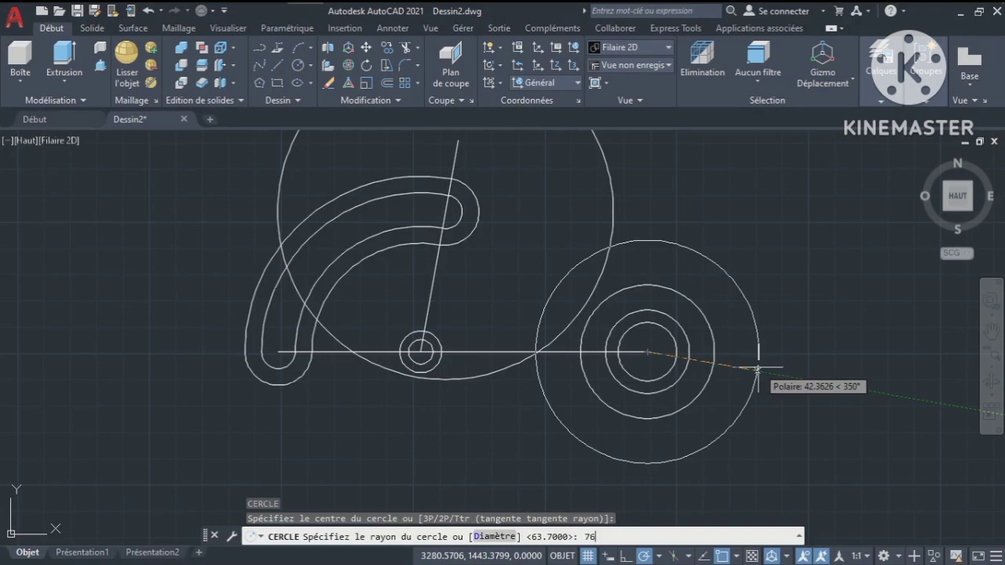
{"action": "type", "text": ".4"}
{"action": "key", "text": "Return"}
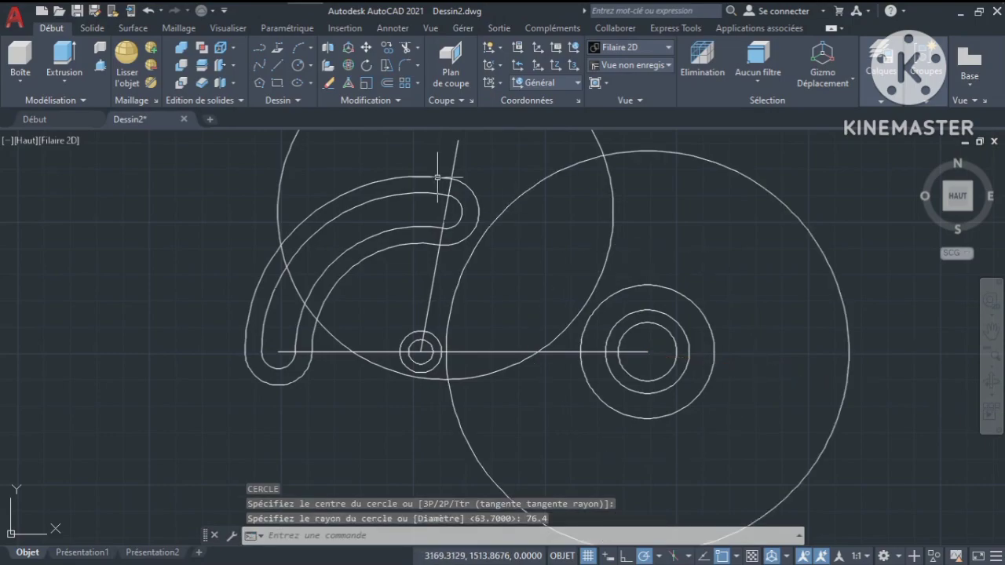
Draw a radius 51 circle centred on the large circles' intersection
{"action": "left_click", "coordinate": [298, 65]}
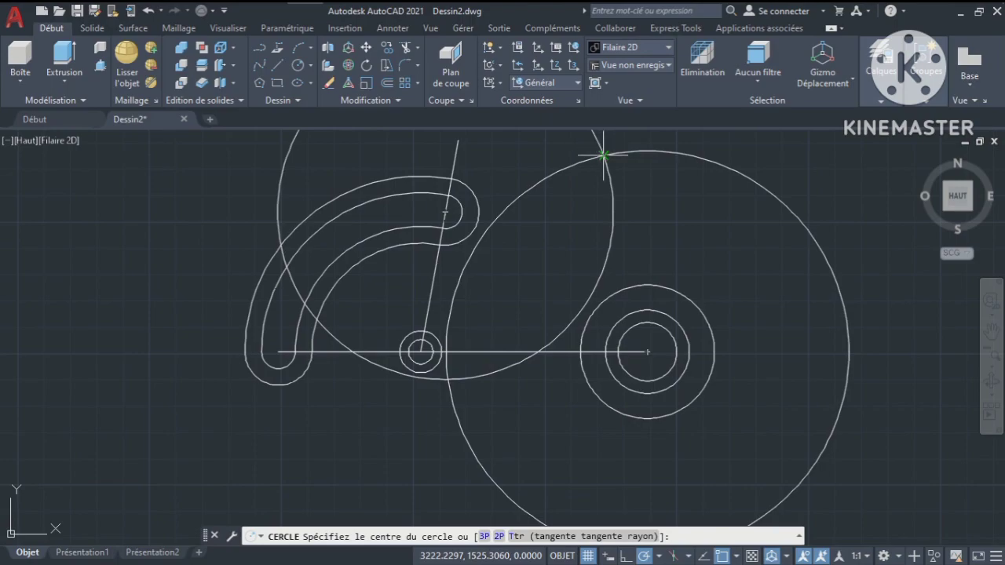
{"action": "left_click", "coordinate": [603, 154]}
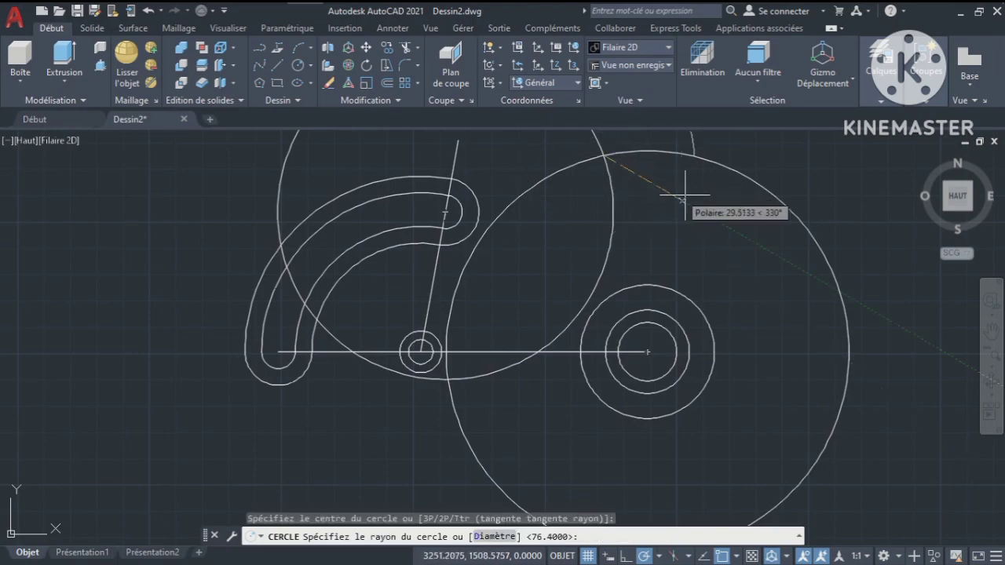
{"action": "type", "text": "51"}
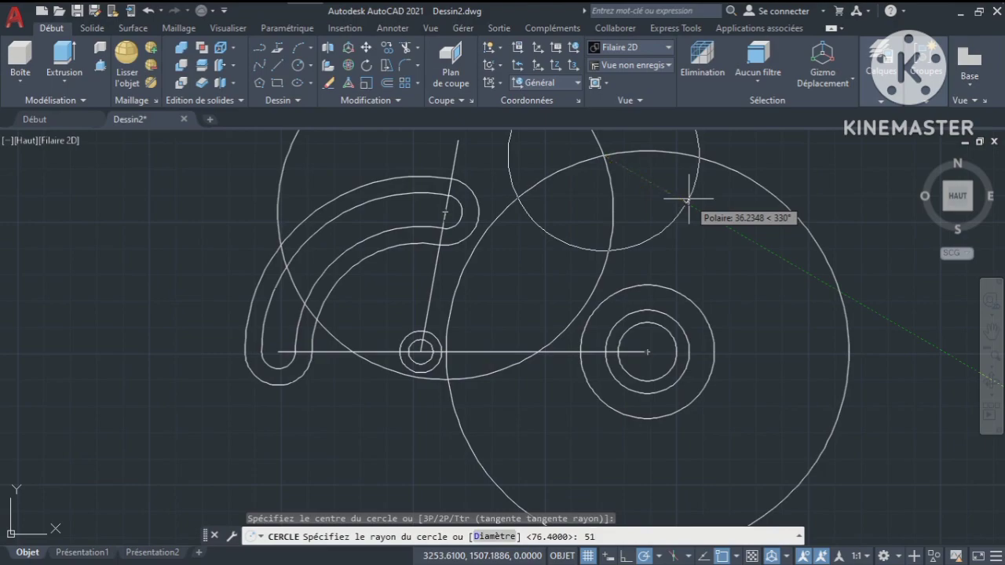
{"action": "key", "text": "Return"}
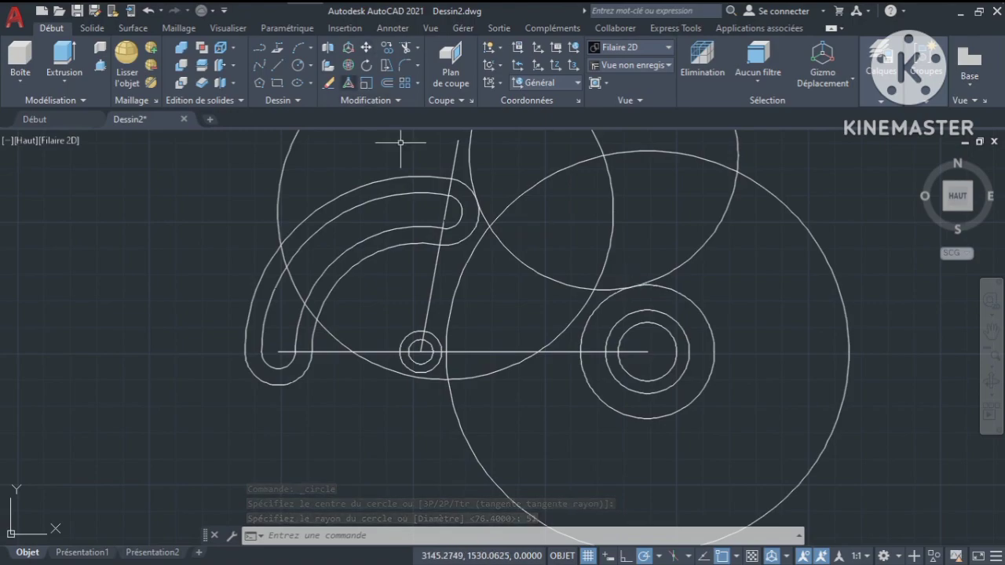
Erase the large upper-left and right construction circles
{"action": "left_click", "coordinate": [328, 82]}
{"action": "left_click", "coordinate": [292, 154]}
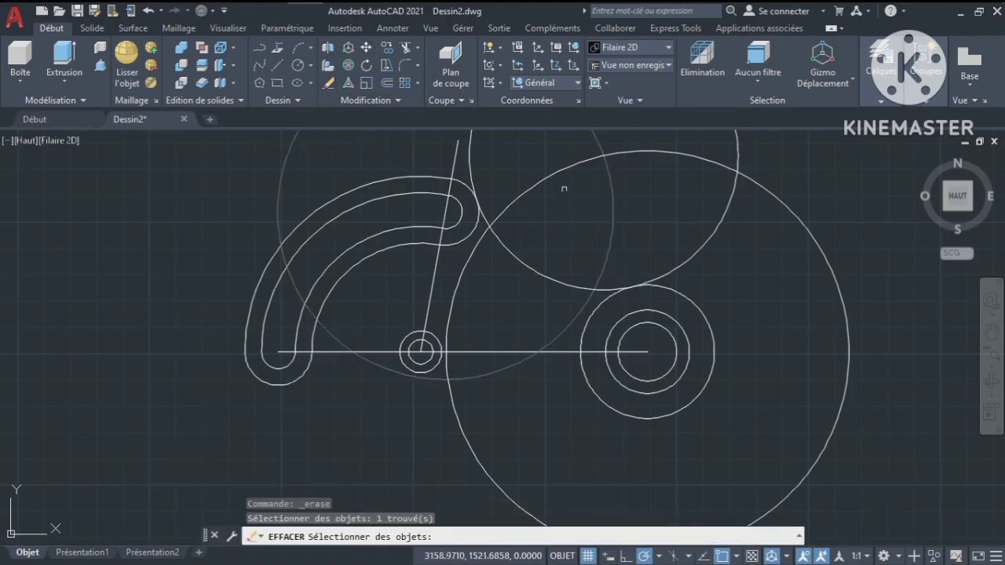
{"action": "left_click", "coordinate": [768, 194]}
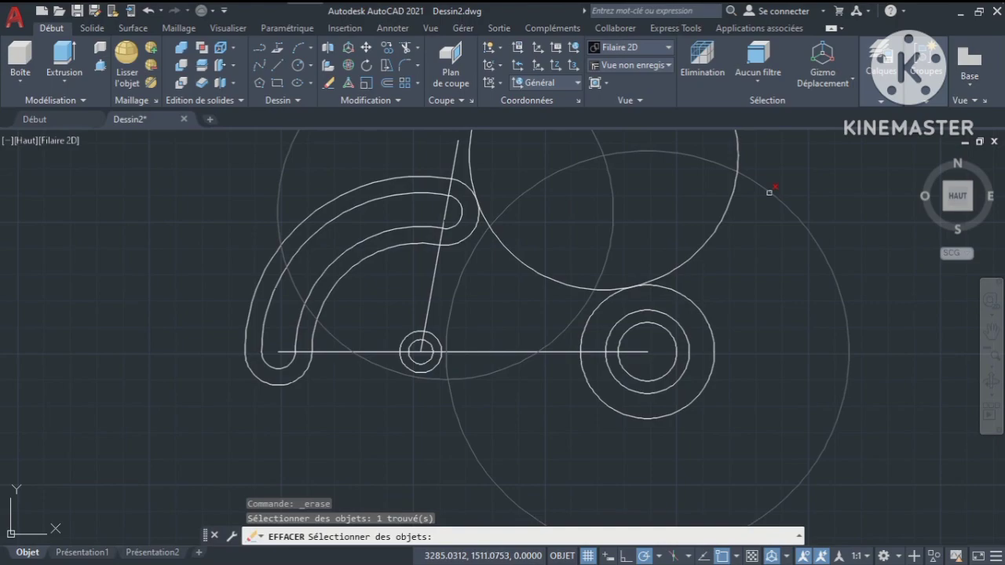
{"action": "key", "text": "Return"}
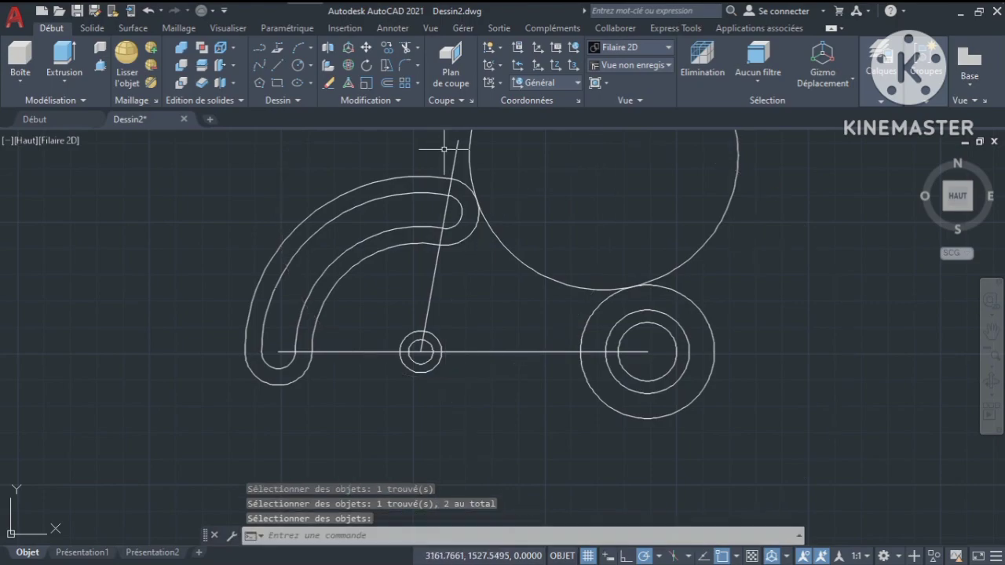
Trim the R51 circle down to a blend arc, then return to the reference photo
{"action": "type", "text": "tr"}
{"action": "key", "text": "Return"}
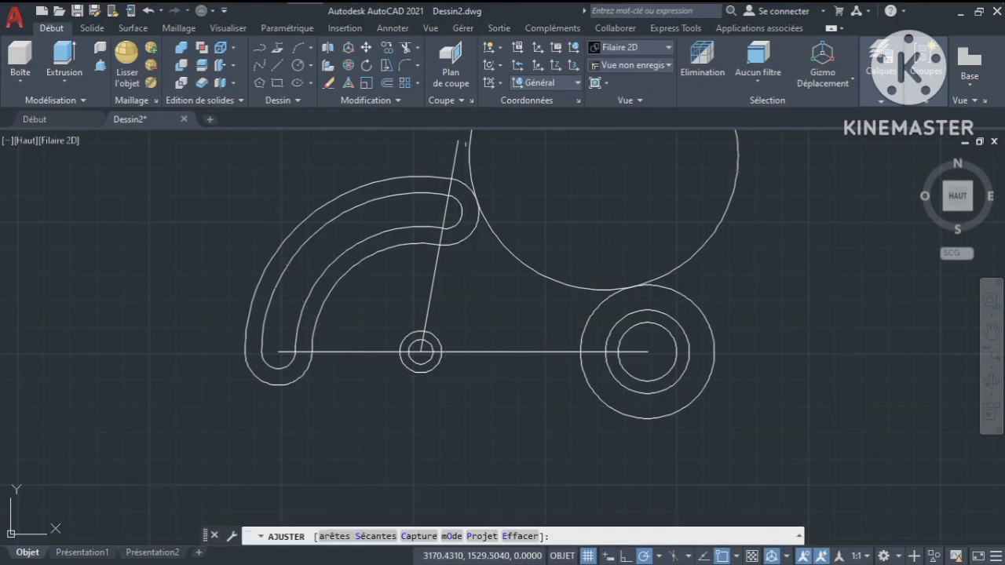
{"action": "left_click", "coordinate": [469, 144]}
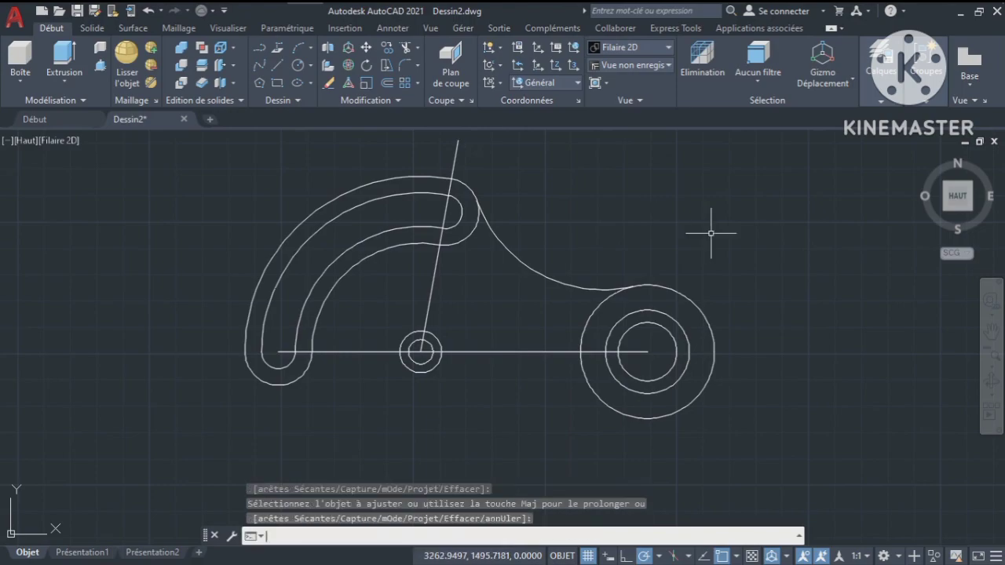
{"action": "key", "text": "Return"}
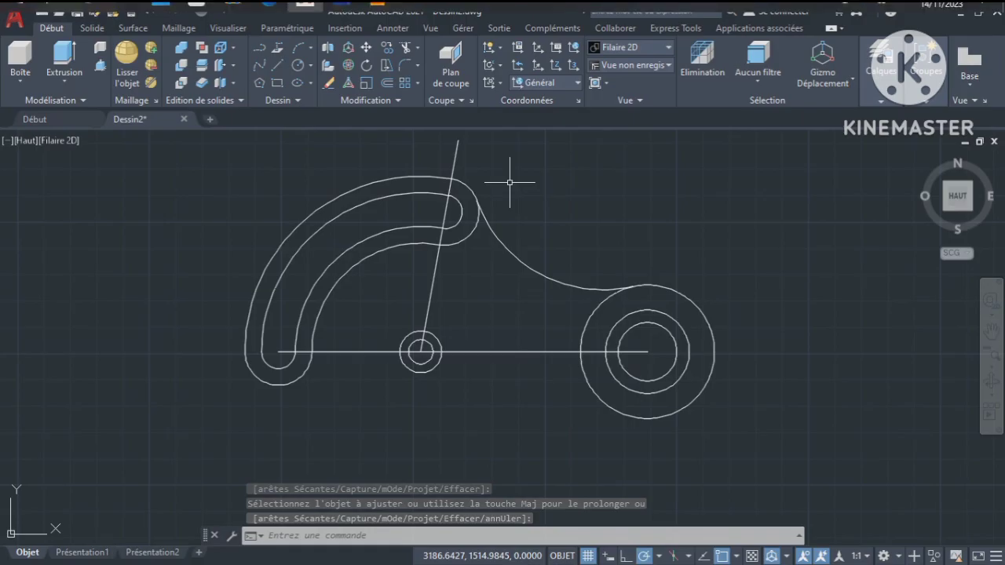
{"action": "left_click", "coordinate": [340, 17]}
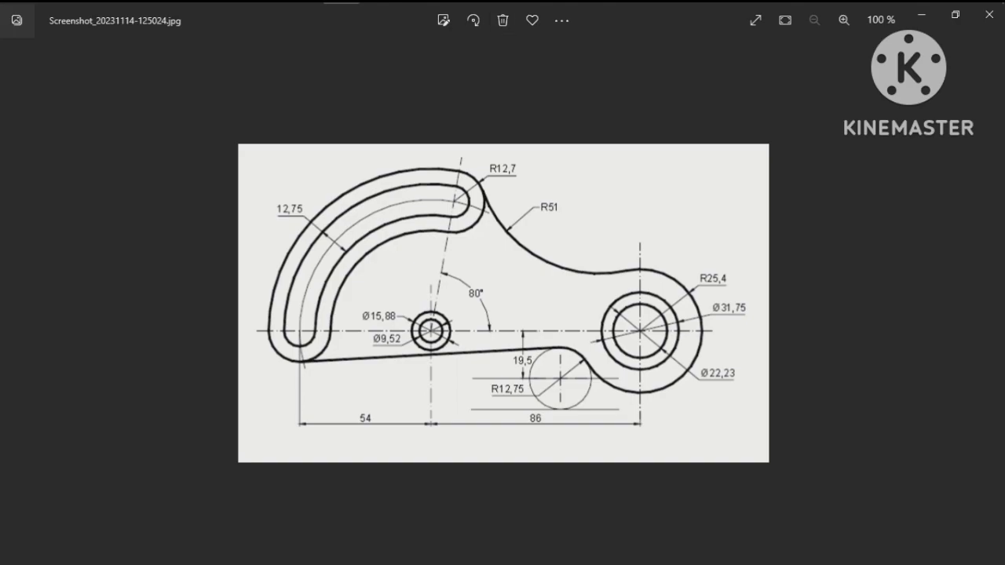
Go back to the Dessin2 drawing in AutoCAD after studying the lever reference
{"action": "left_click", "coordinate": [305, 15]}
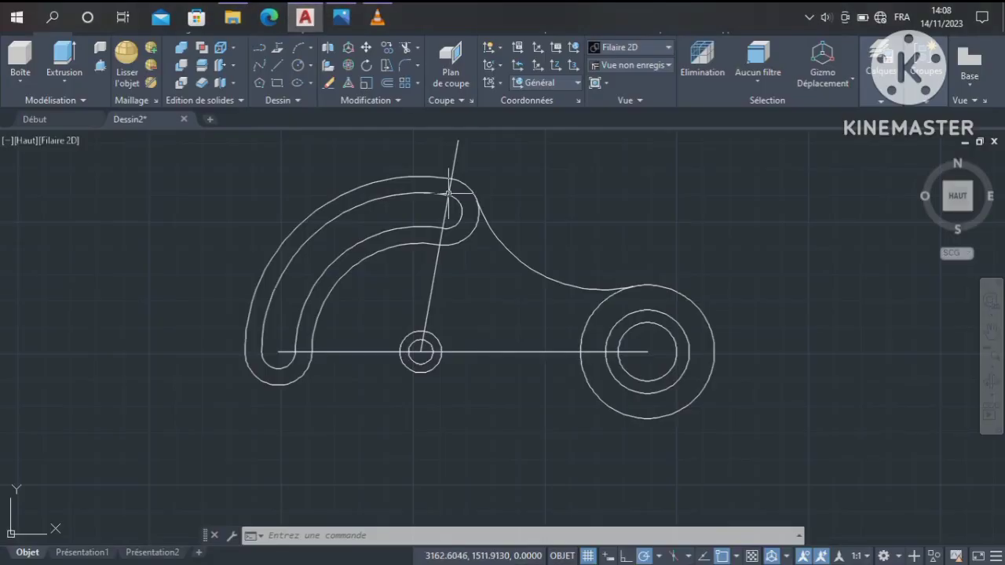
Draw a radius 38.15 circle around the right hub's centre with the C alias
{"action": "type", "text": "c"}
{"action": "key", "text": "Return"}
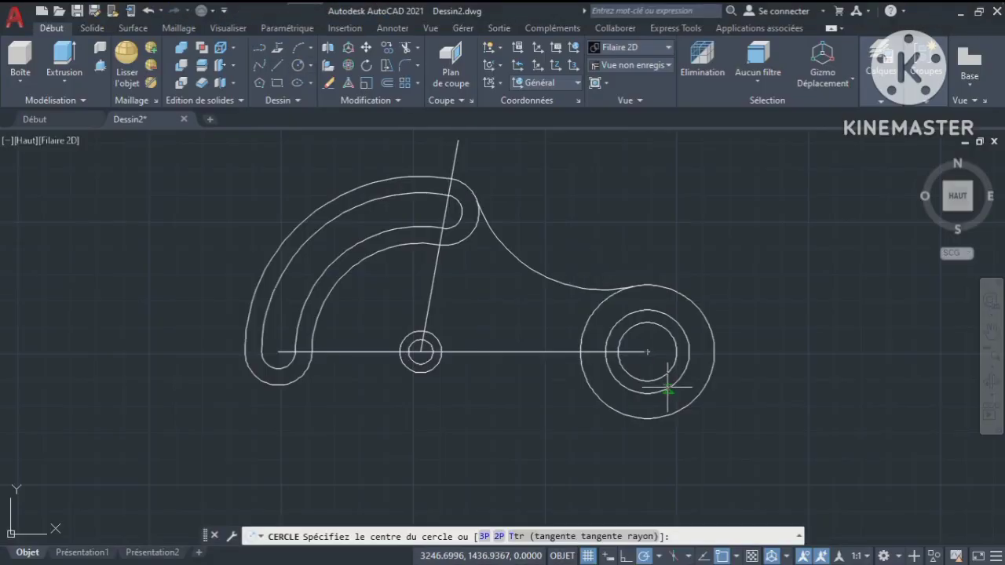
{"action": "left_click", "coordinate": [647, 352]}
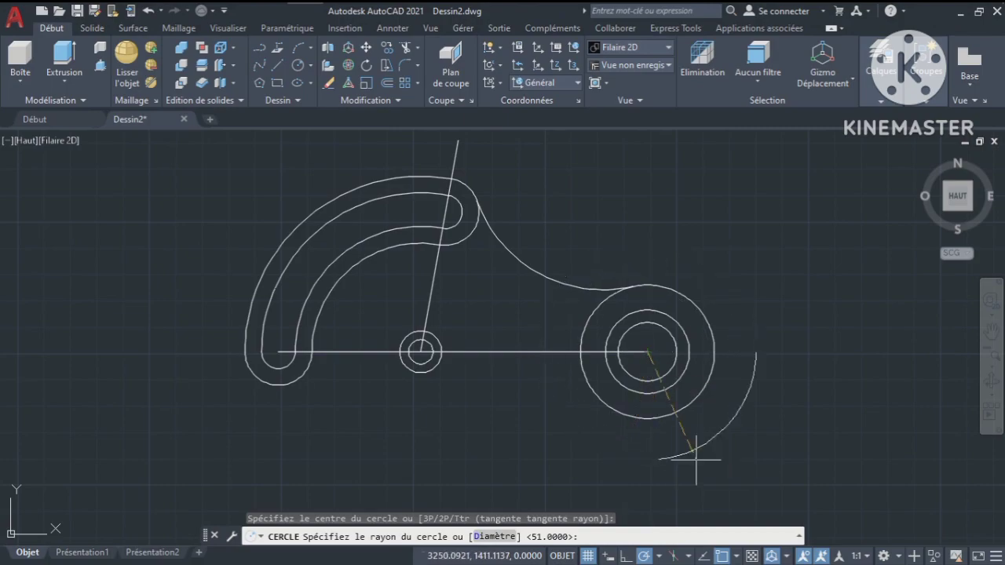
{"action": "type", "text": "38"}
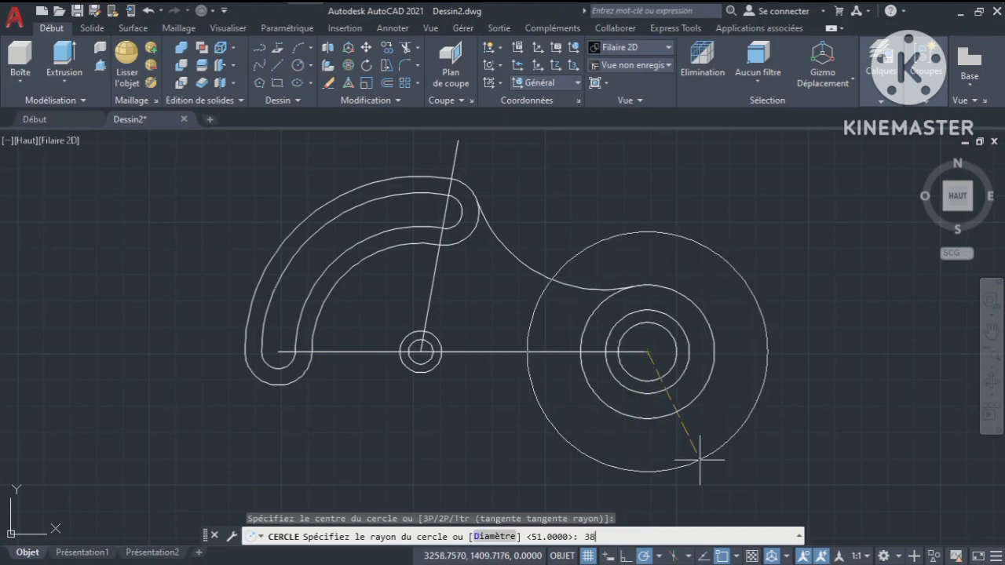
{"action": "type", "text": ".15"}
{"action": "key", "text": "Return"}
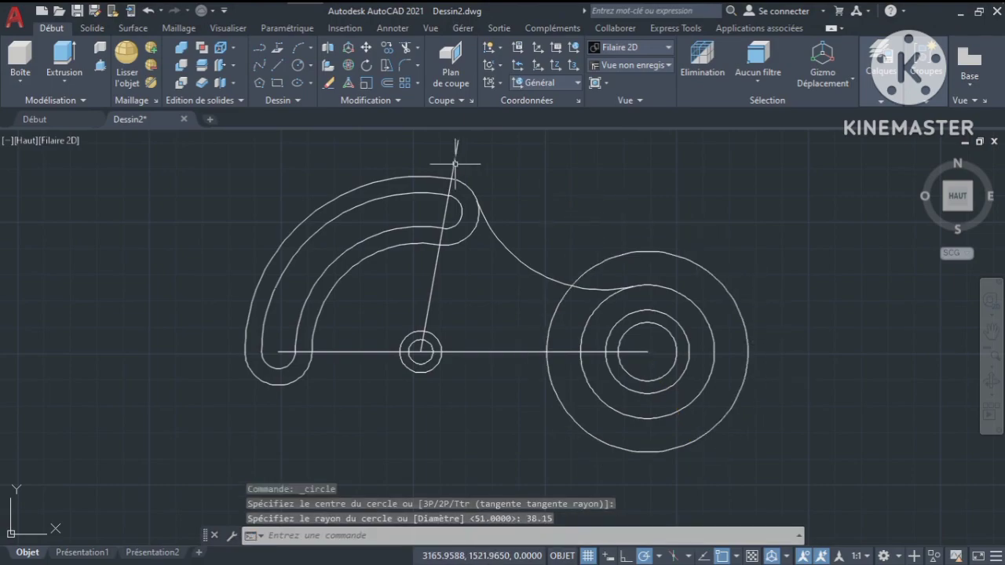
{"action": "type", "text": "l"}
{"action": "key", "text": "Return"}
Draw a 32.79 line left from the right hub's centre, then a vertical line dropping from its end
{"action": "left_click", "coordinate": [647, 351]}
{"action": "type", "text": "32.79"}
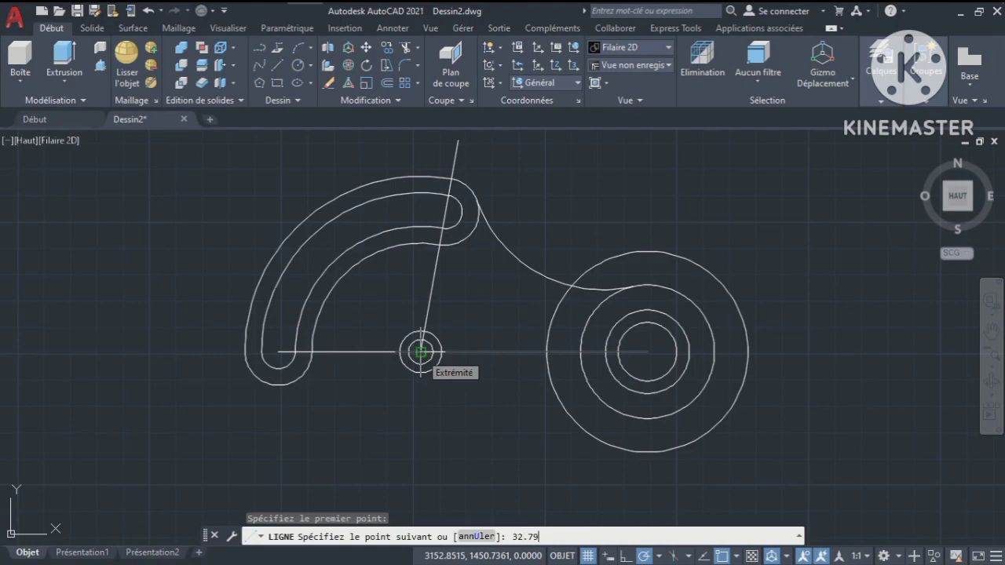
{"action": "key", "text": "Return"}
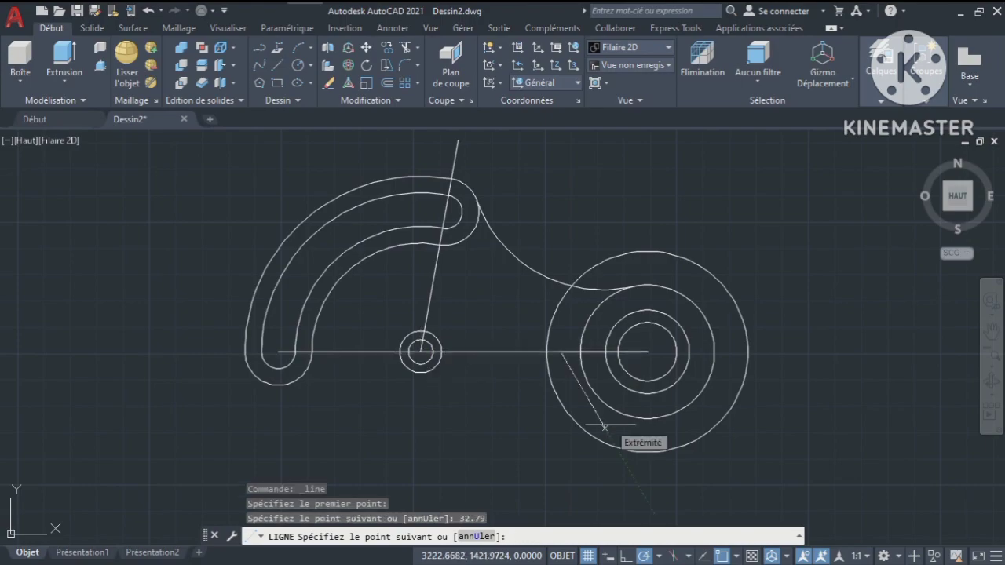
{"action": "left_click", "coordinate": [560, 454]}
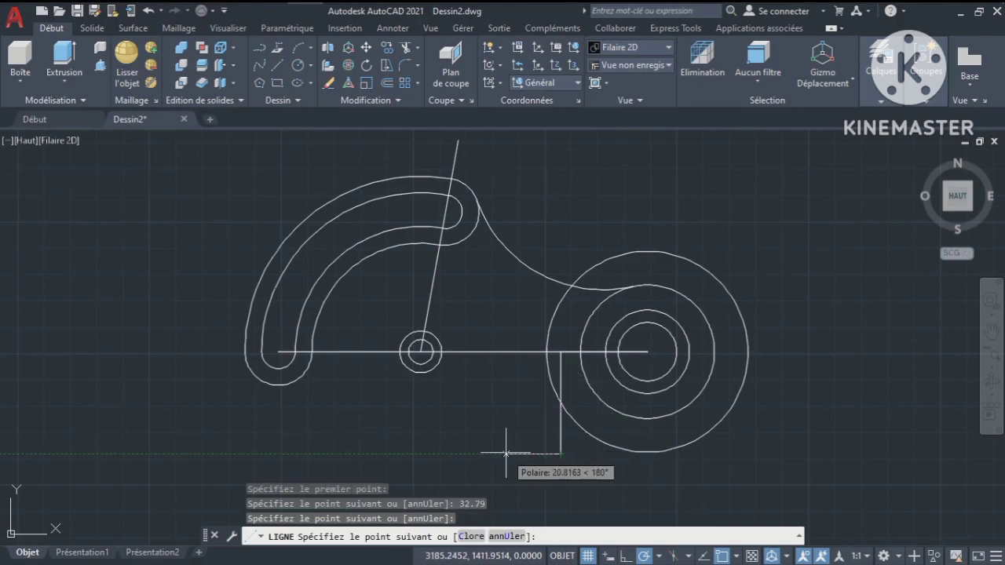
{"action": "key", "text": "Return"}
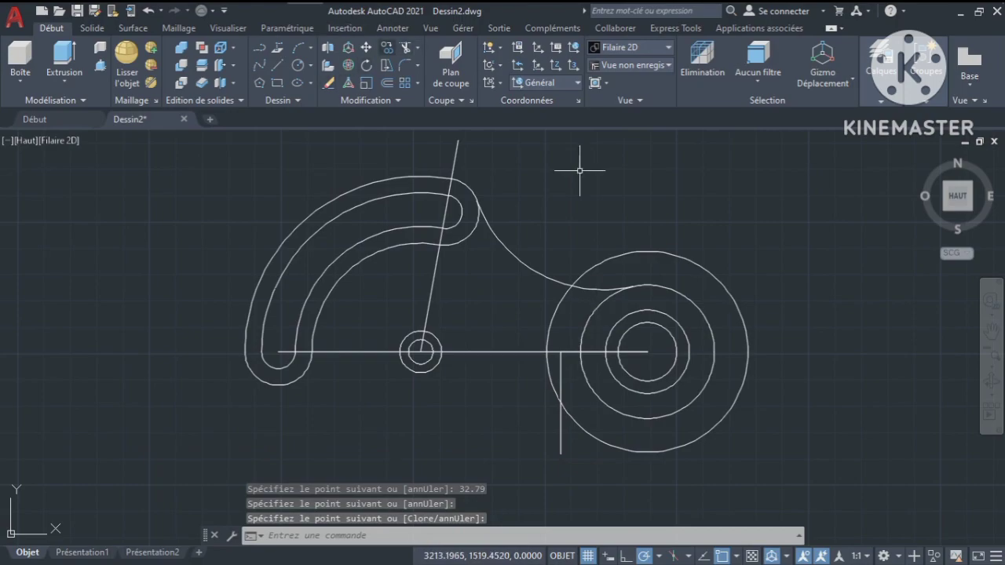
{"action": "type", "text": "aj"}
{"action": "key", "text": "Return"}
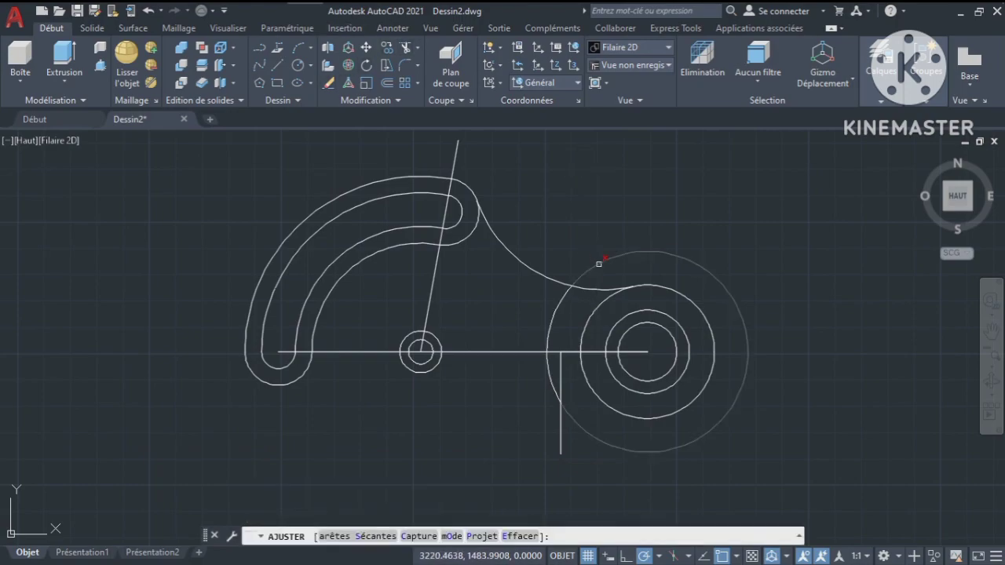
Trim away most of the 38.15-radius circle, cancelling two stray circle attempts
{"action": "left_click", "coordinate": [599, 264]}
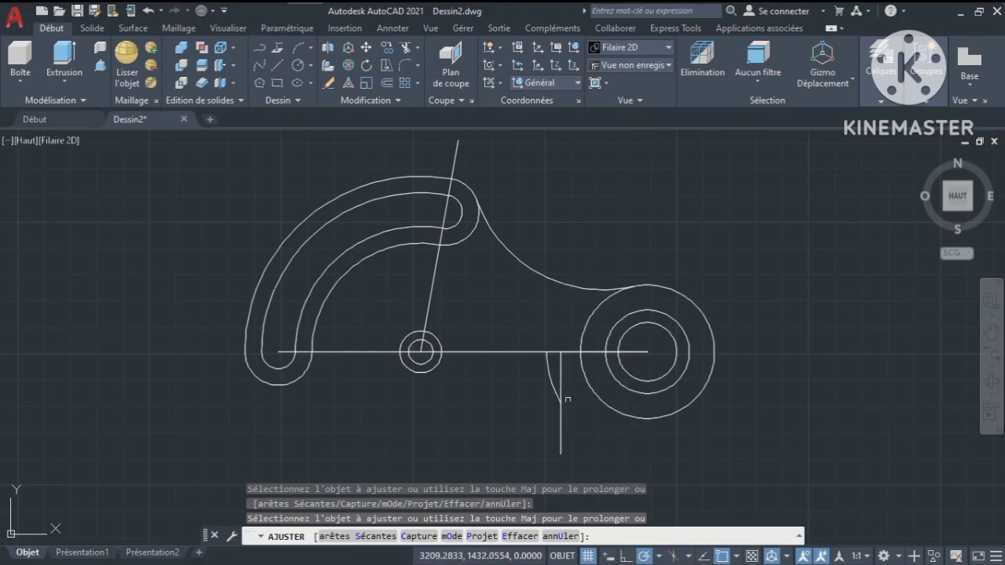
{"action": "key", "text": "Return"}
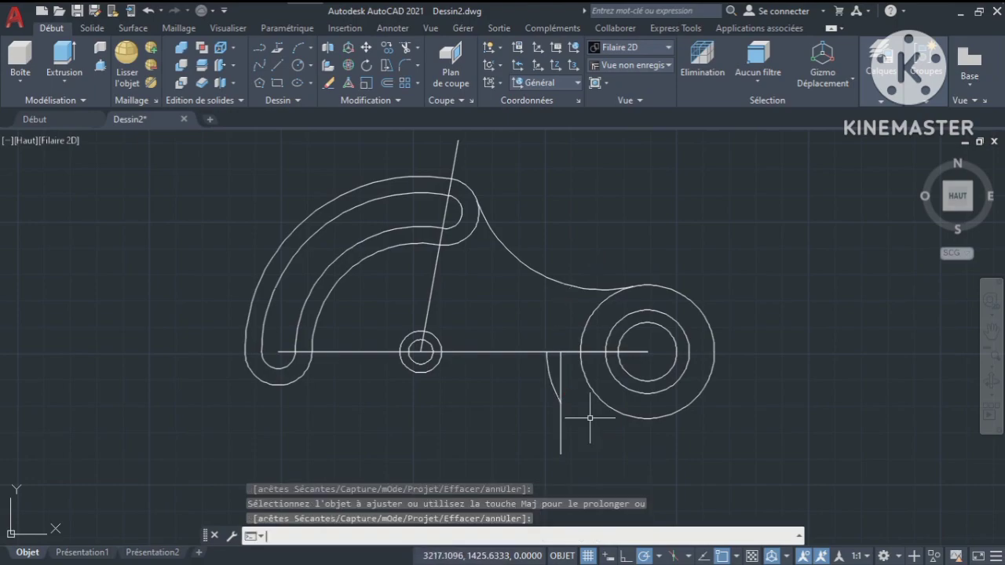
{"action": "left_click", "coordinate": [298, 65]}
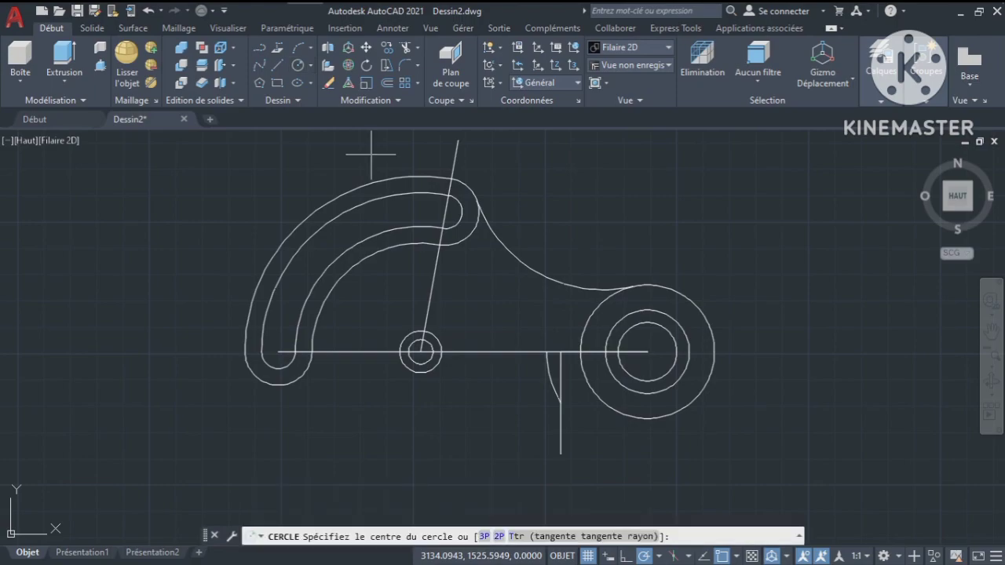
{"action": "left_click", "coordinate": [559, 403]}
{"action": "key", "text": "Escape"}
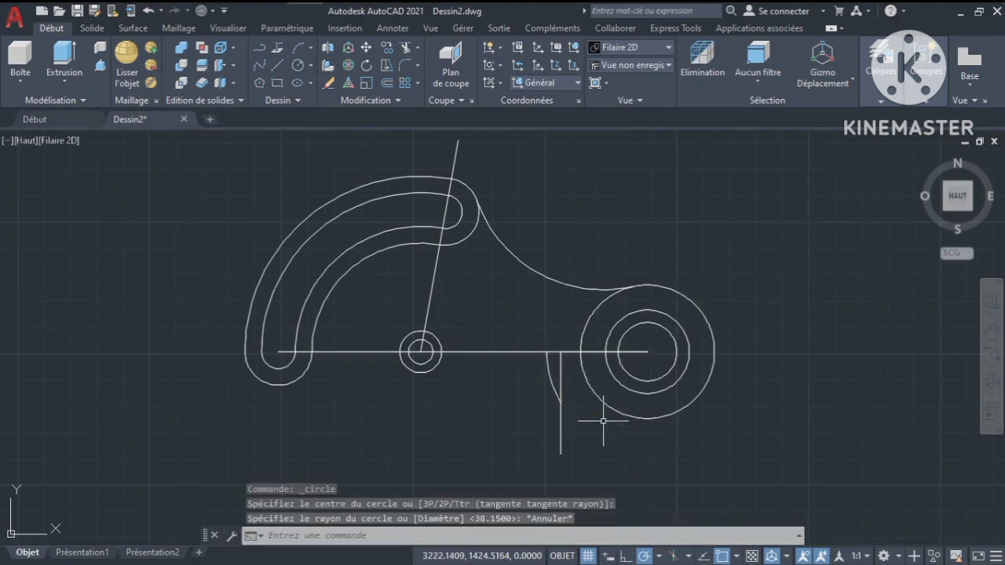
{"action": "key", "text": "Return"}
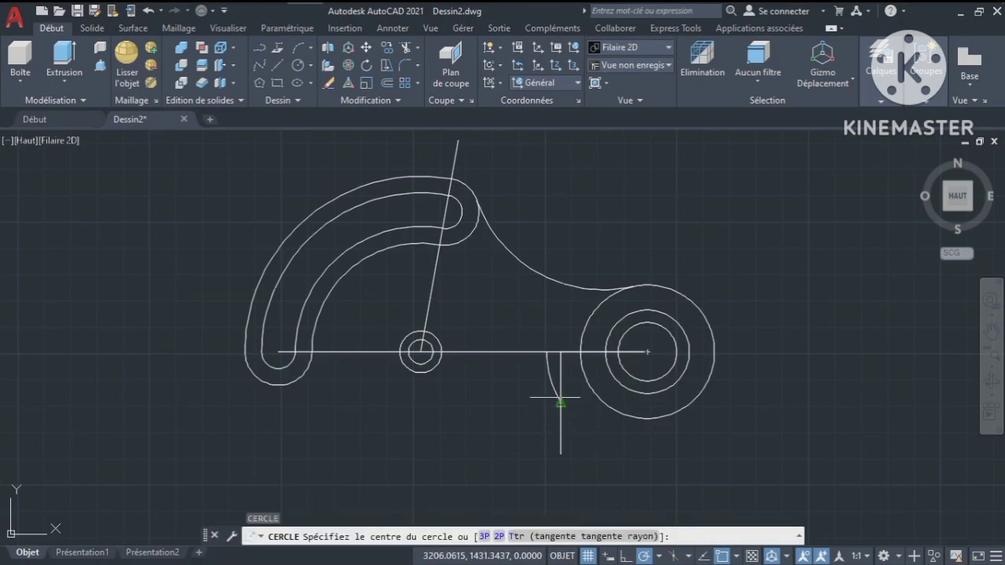
{"action": "left_click", "coordinate": [515, 413]}
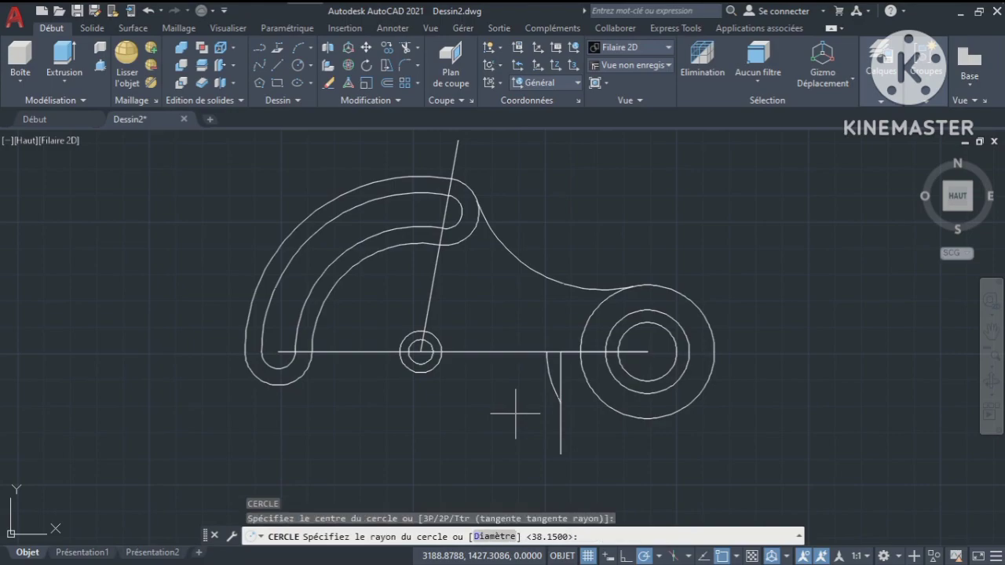
{"action": "key", "text": "Escape"}
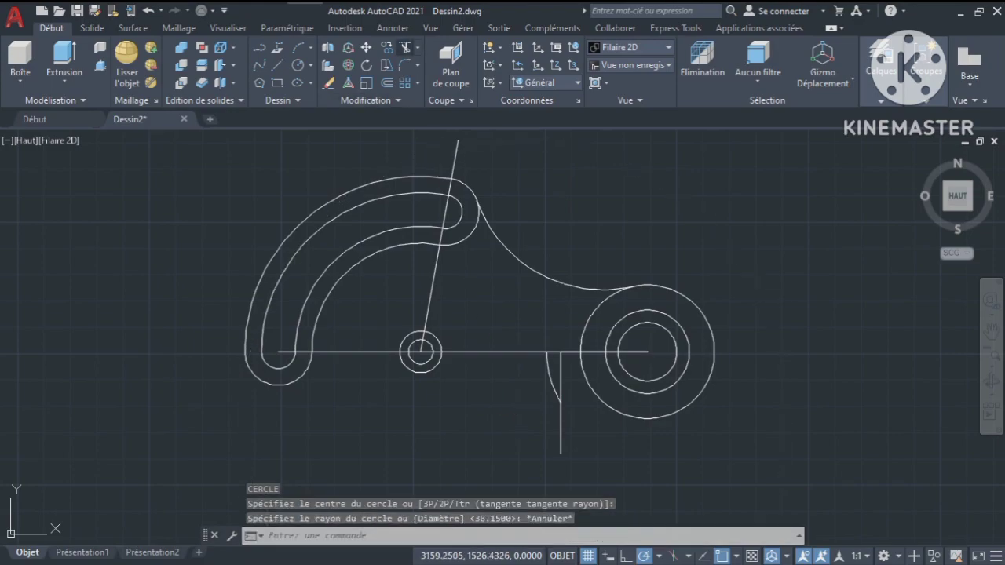
Trim off the vertical line below the angled stub
{"action": "left_click", "coordinate": [405, 47]}
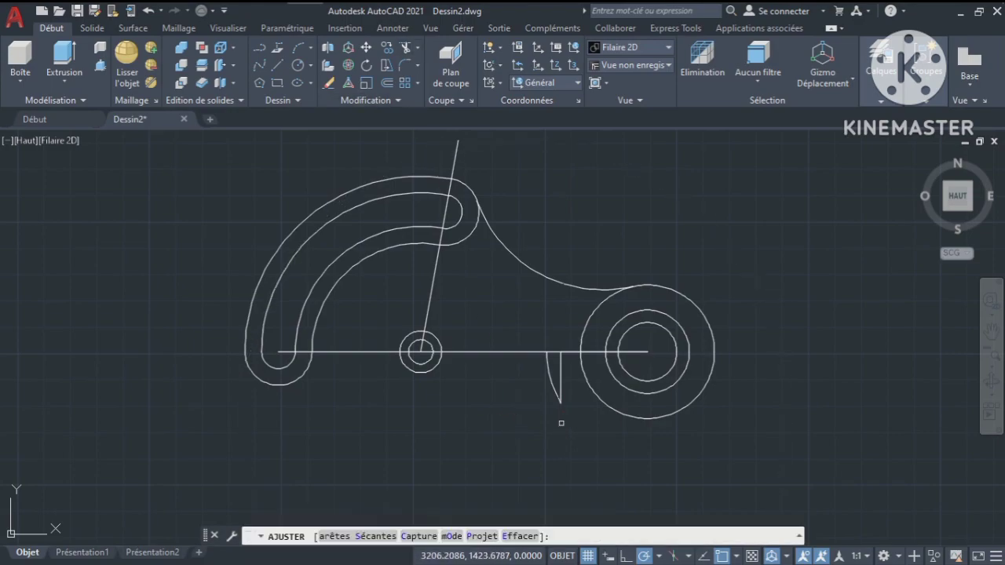
{"action": "left_click", "coordinate": [561, 423]}
{"action": "key", "text": "Return"}
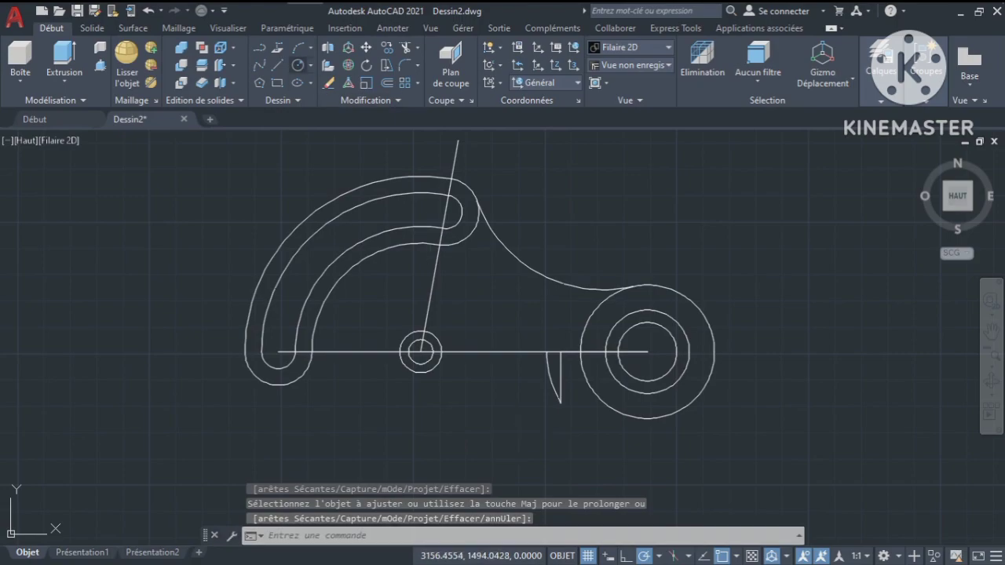
Draw a radius 12.75 circle centred on the short vertical line's lower end, checking the reference
{"action": "left_click", "coordinate": [298, 65]}
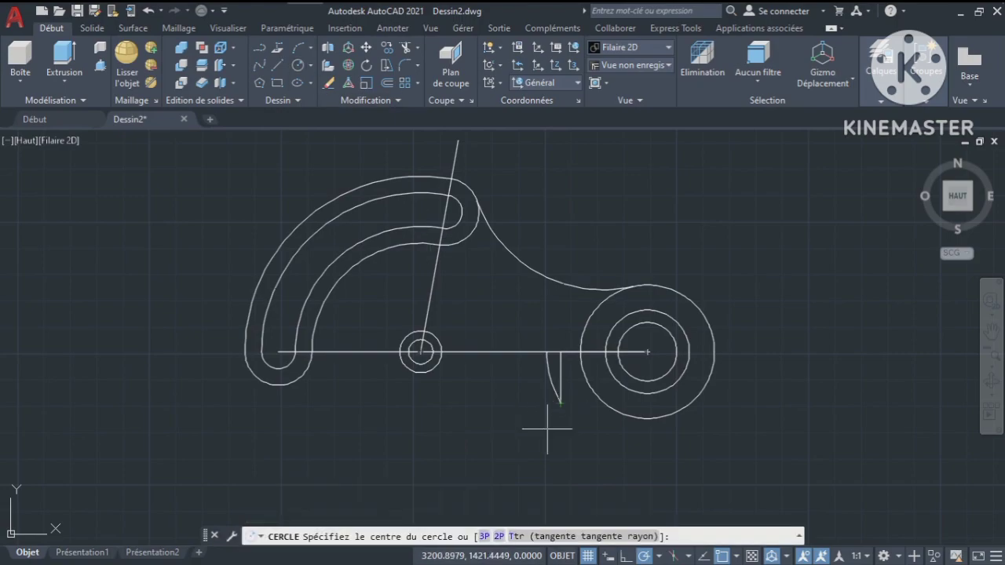
{"action": "left_click", "coordinate": [560, 404]}
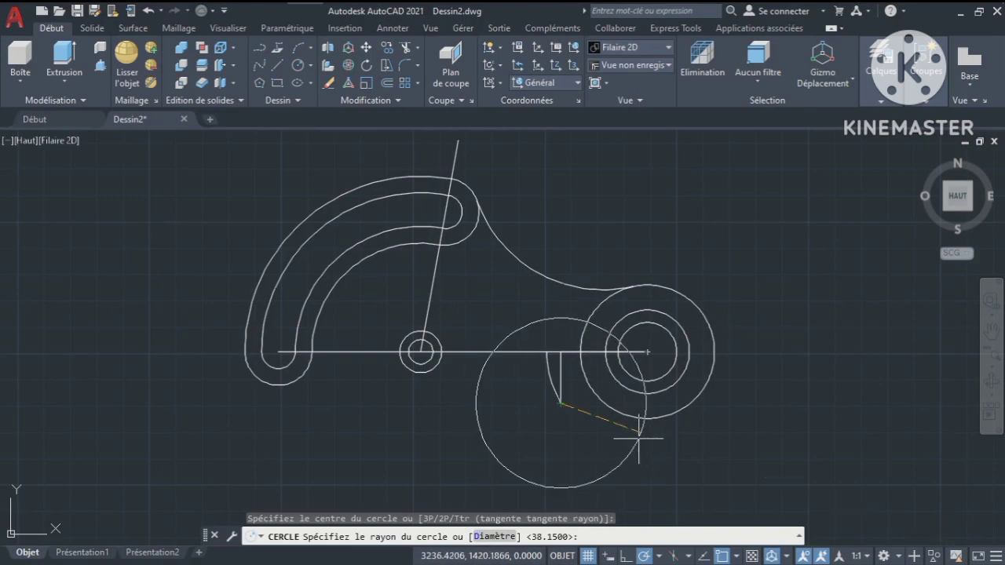
{"action": "left_click", "coordinate": [341, 6]}
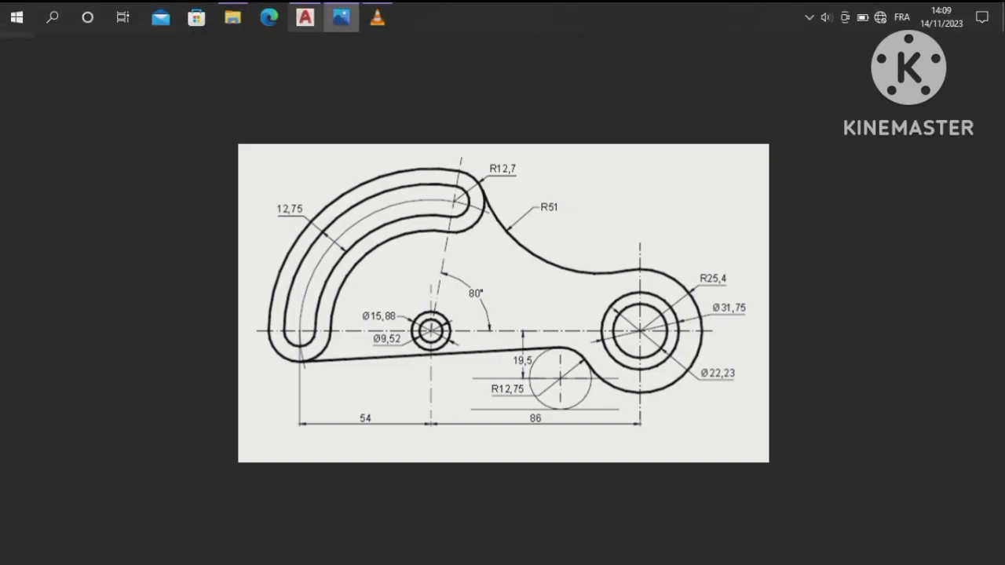
{"action": "left_click", "coordinate": [305, 8]}
{"action": "type", "text": "1"}
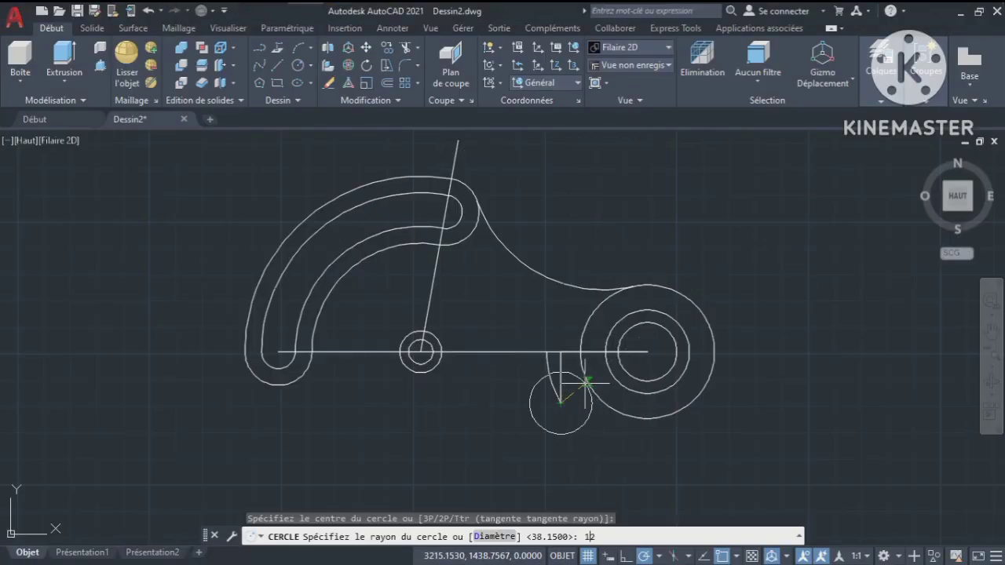
{"action": "type", "text": "2.75"}
{"action": "key", "text": "Return"}
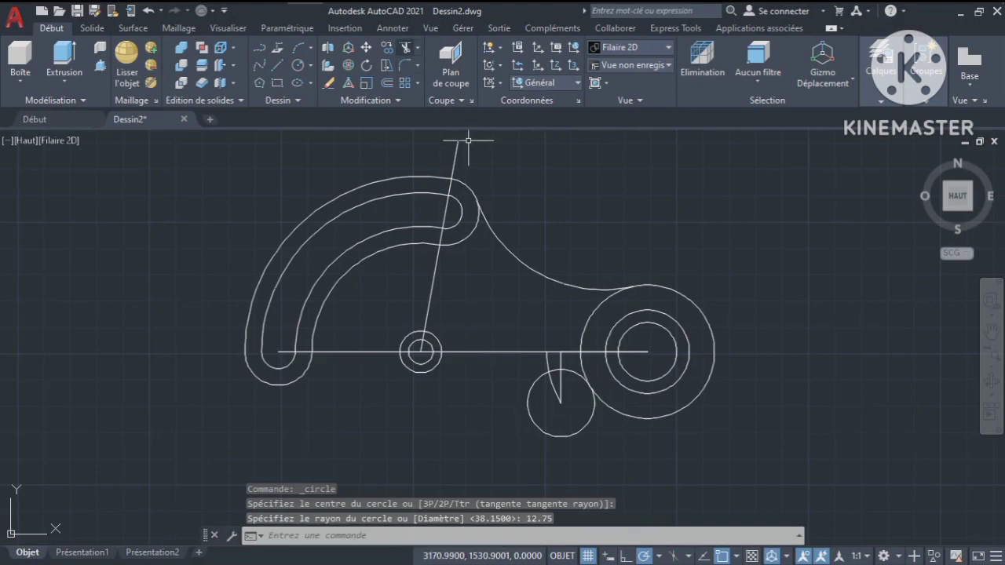
{"action": "type", "text": "tr"}
{"action": "key", "text": "Return"}
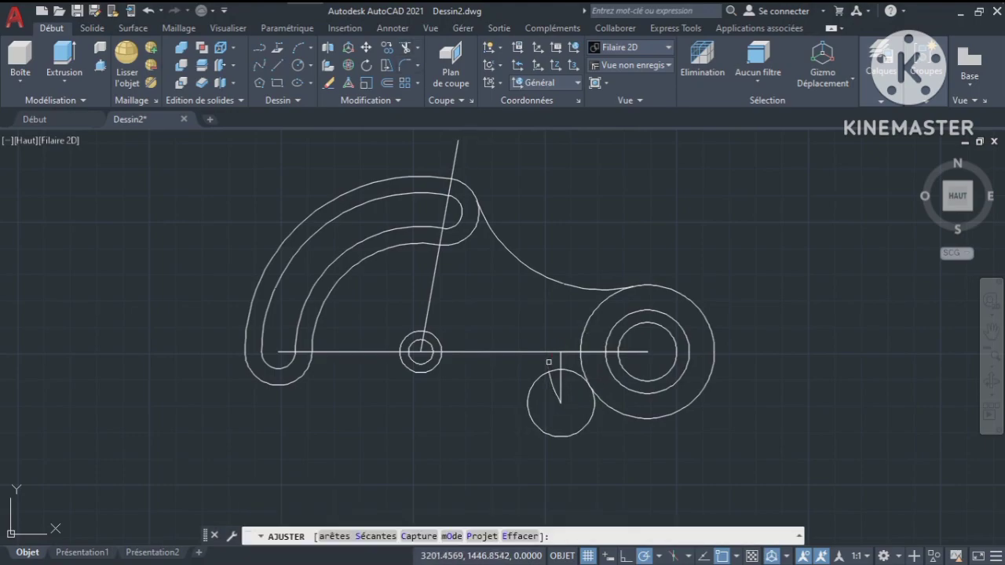
Trim away the angled stub inside the small circle
{"action": "left_click", "coordinate": [554, 384]}
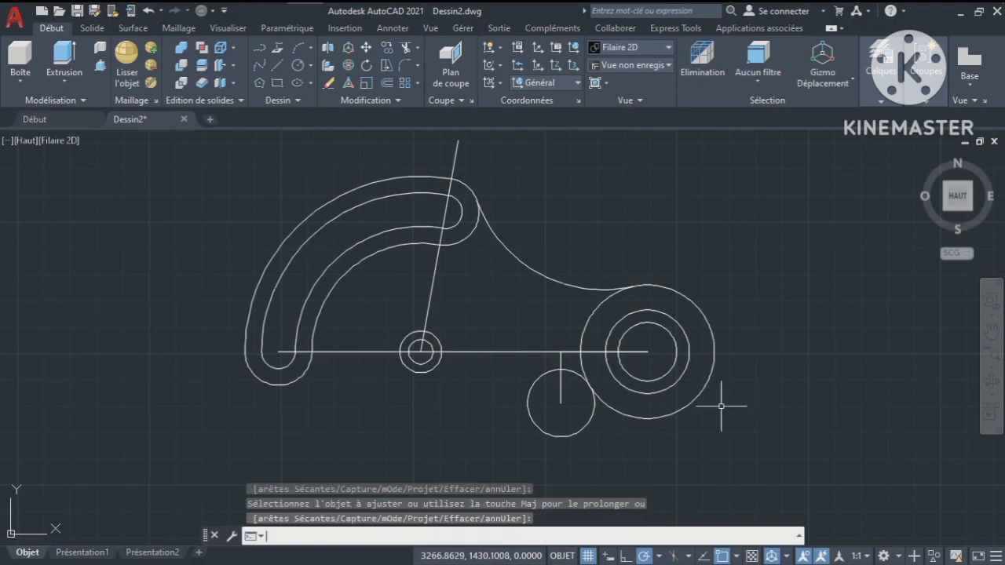
{"action": "key", "text": "Return"}
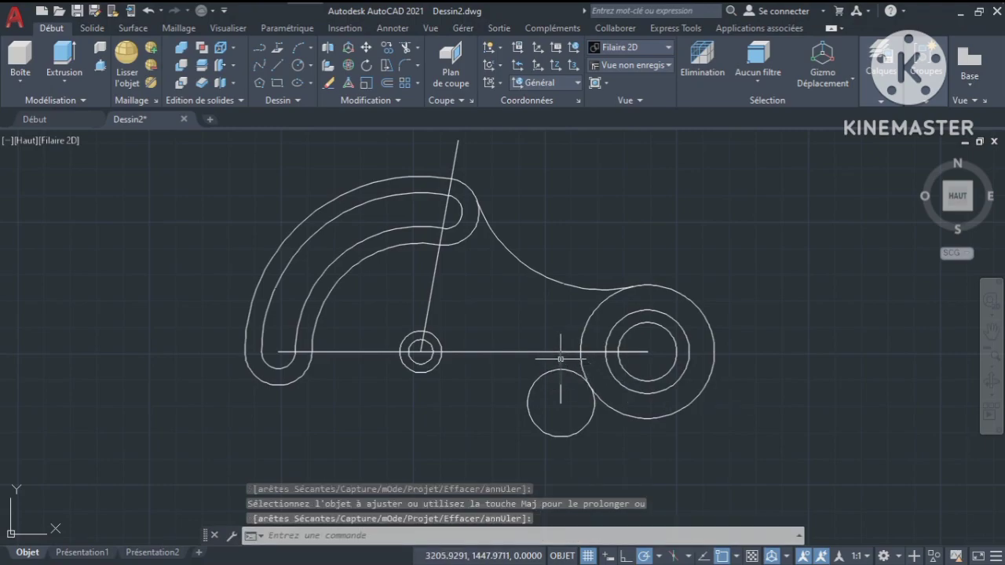
{"action": "key", "text": "Return"}
Move the short vertical line to the left of the R12.75 circle, then compare with the reference
{"action": "left_click", "coordinate": [561, 369]}
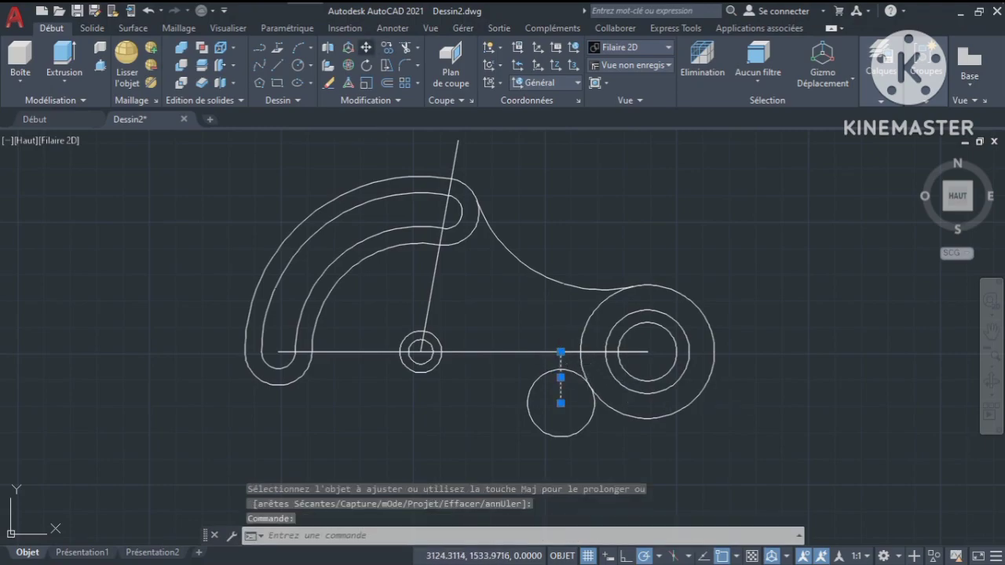
{"action": "left_click", "coordinate": [366, 47]}
{"action": "left_click", "coordinate": [647, 352]}
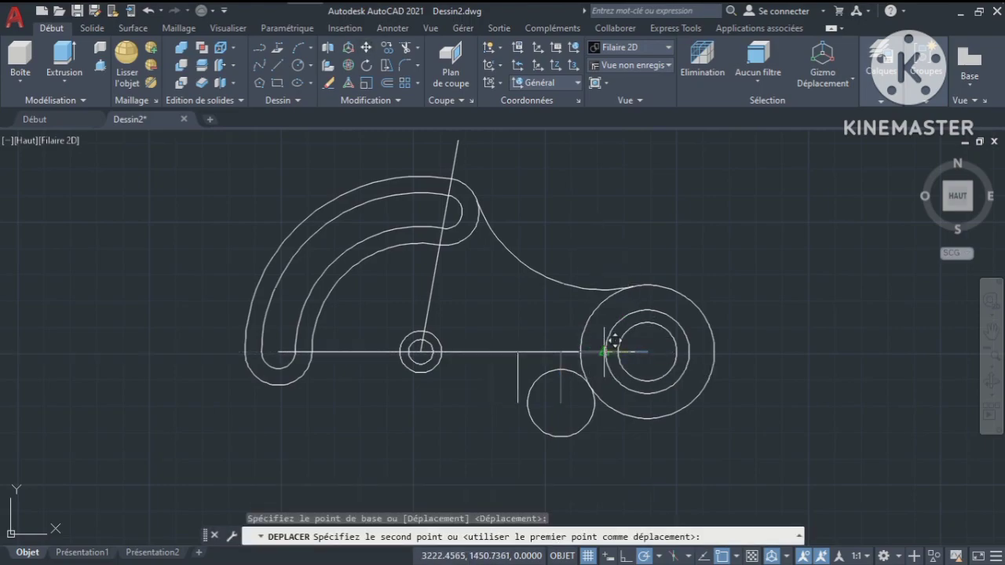
{"action": "left_click", "coordinate": [596, 347]}
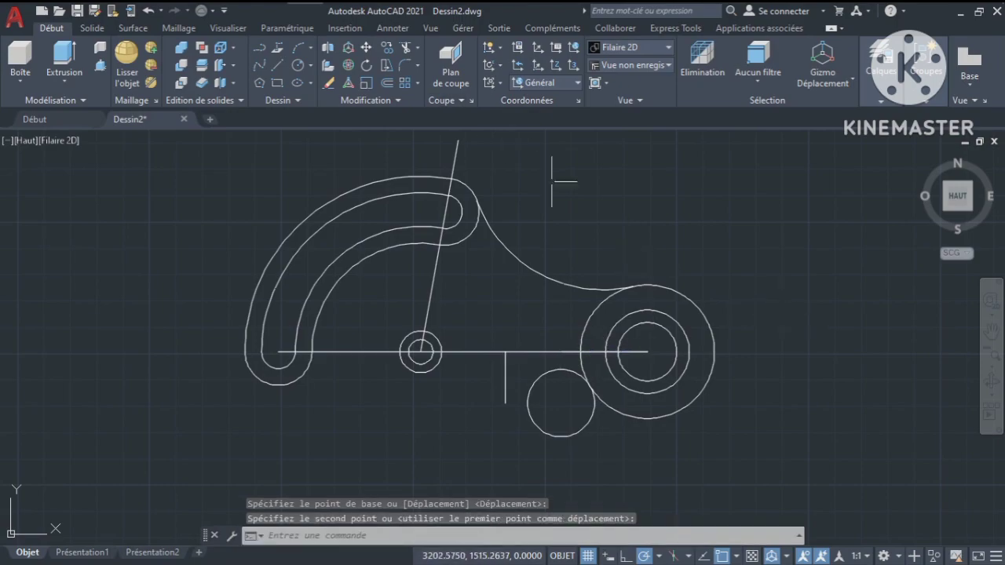
{"action": "left_click", "coordinate": [341, 16]}
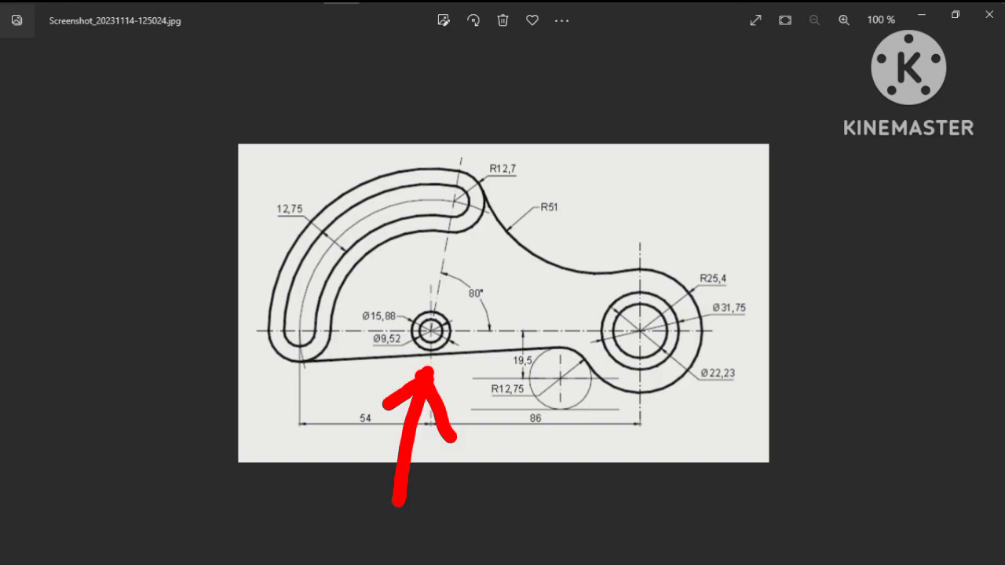
{"action": "left_click", "coordinate": [305, 16]}
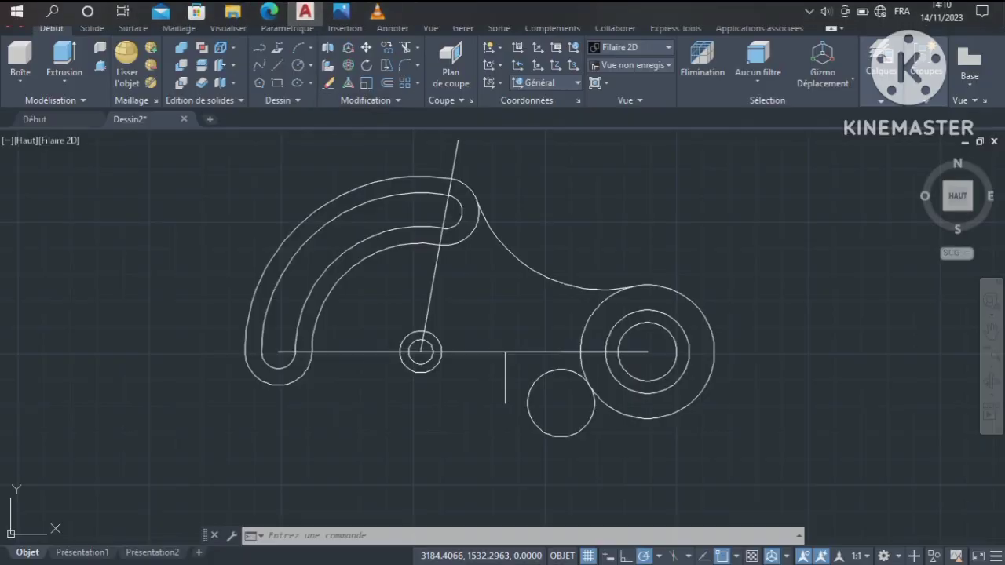
Draw a line from the lower arc's midpoint tangent to the small circle
{"action": "type", "text": "l"}
{"action": "key", "text": "Return"}
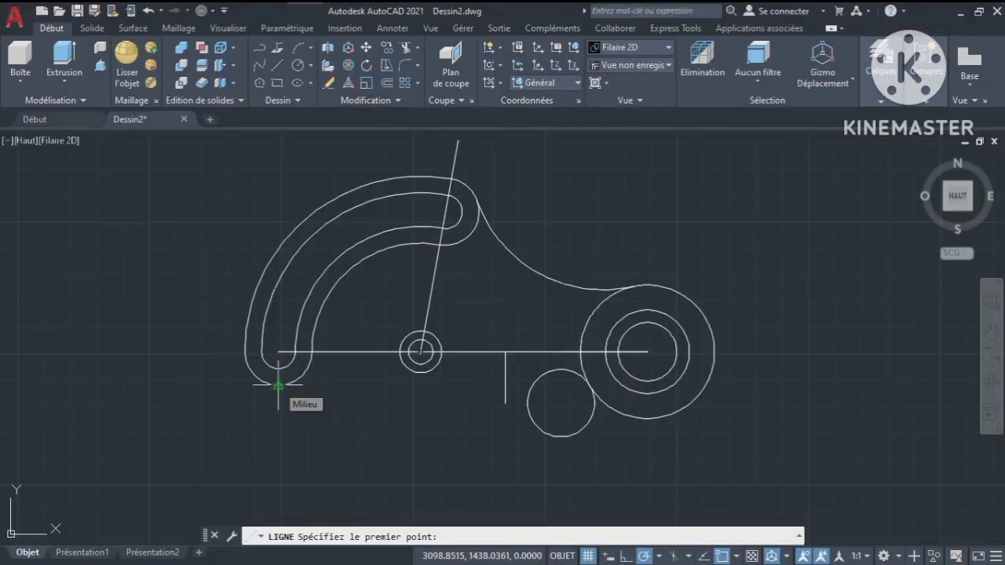
{"action": "left_click", "coordinate": [278, 385]}
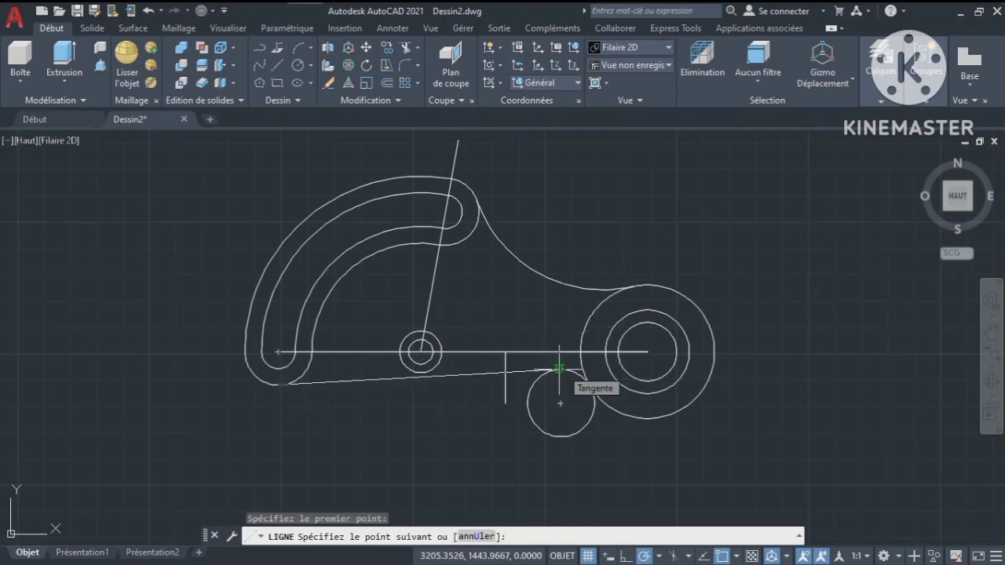
{"action": "left_click", "coordinate": [559, 368]}
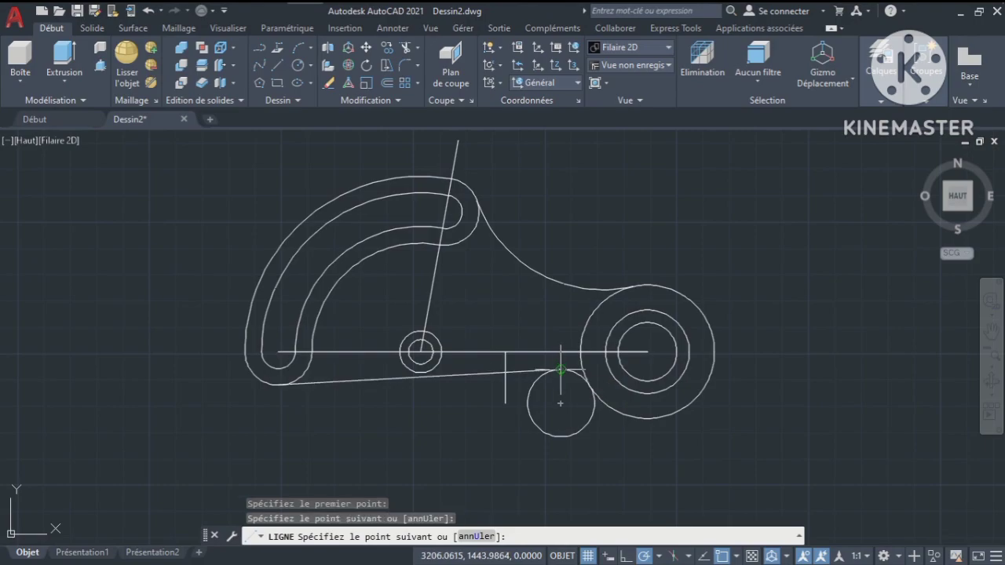
{"action": "key", "text": "Return"}
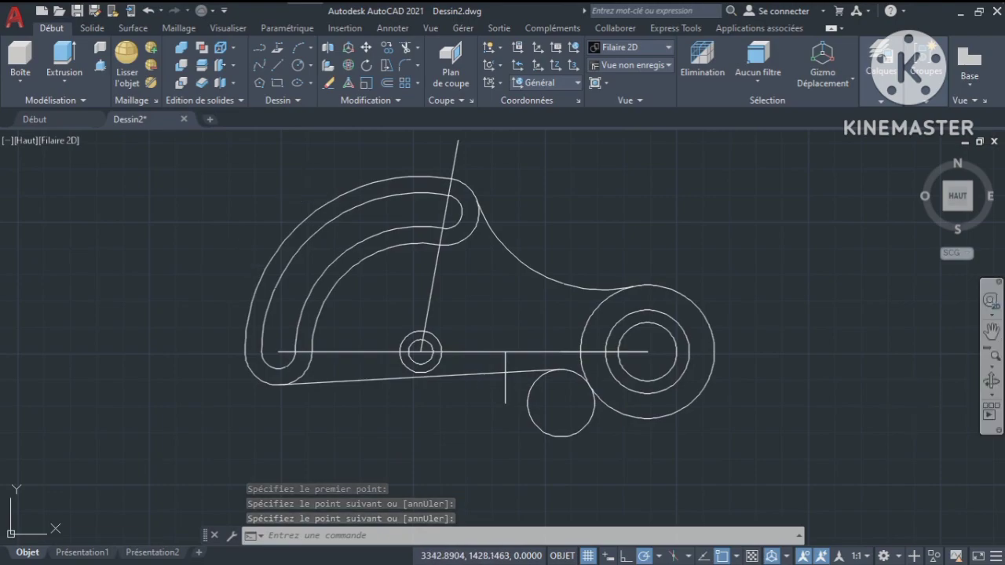
Nudge the view down and right, then bring up the reference drawing in Photos
{"action": "left_click", "coordinate": [991, 329]}
{"action": "left_click_drag", "start_coordinate": [695, 278], "coordinate": [713, 309]}
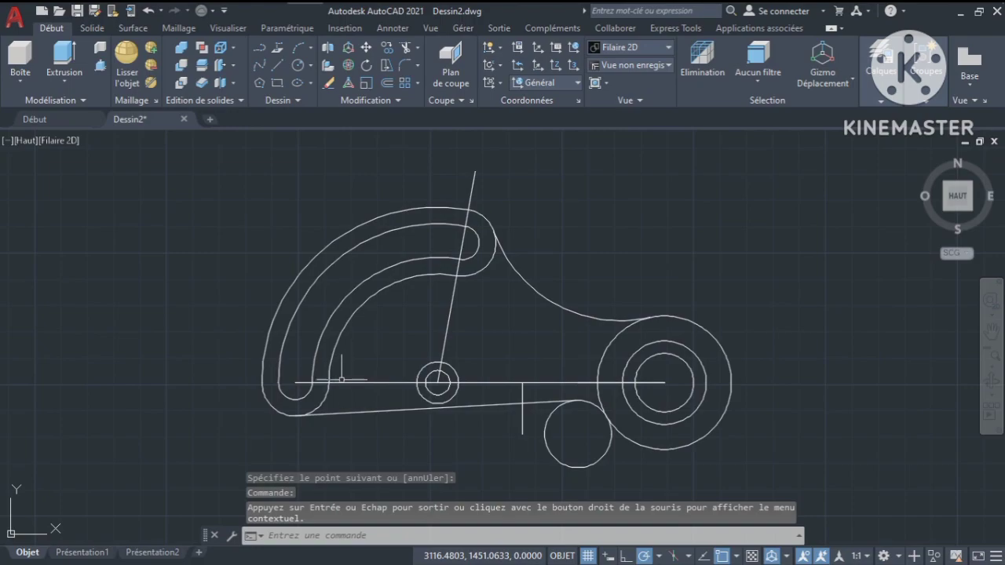
{"action": "left_click", "coordinate": [341, 16]}
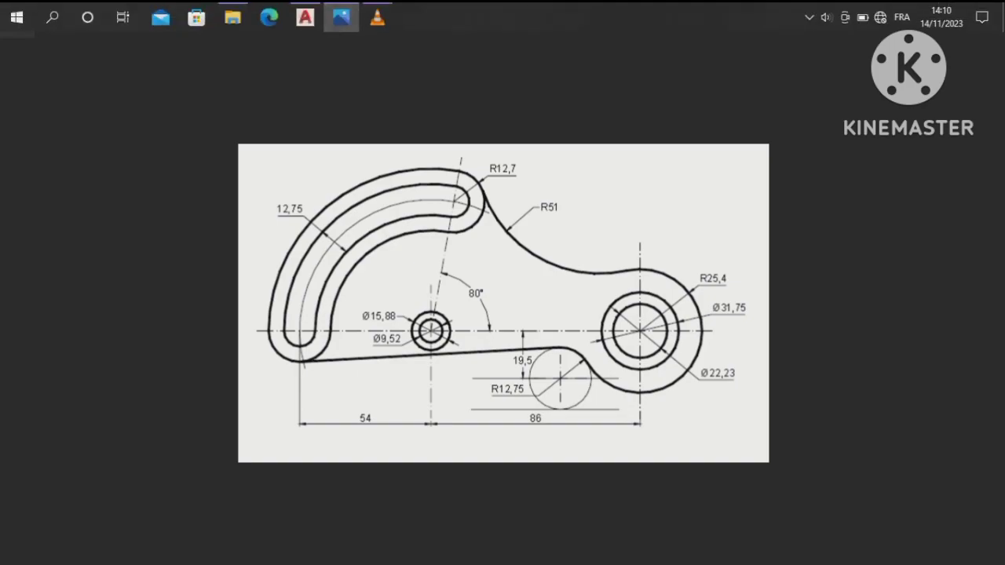
Browse the finished-lever screenshots with centrelines and dimensions, then return to AutoCAD
{"action": "left_click", "coordinate": [987, 303]}
{"action": "key", "text": "Right"}
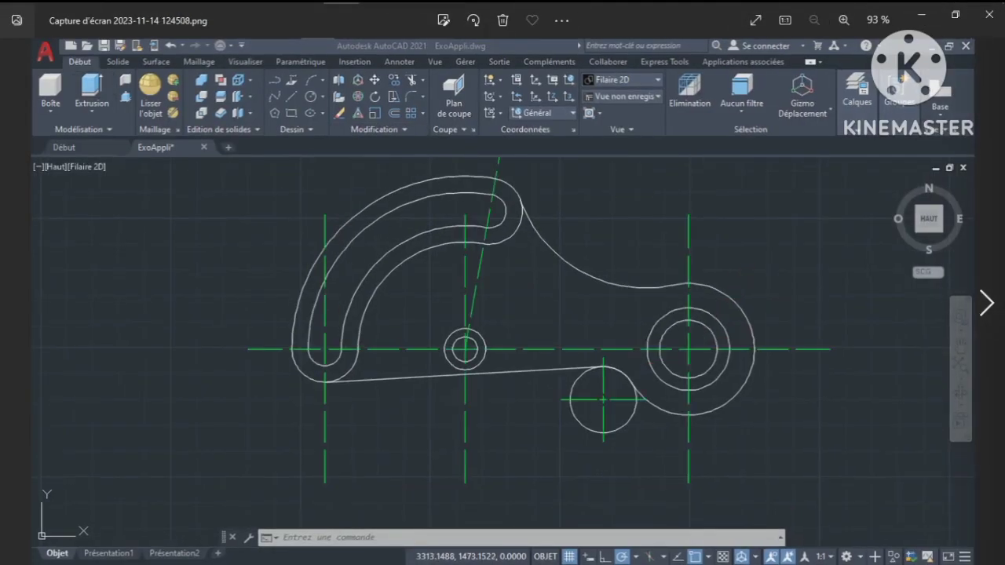
{"action": "key", "text": "Right"}
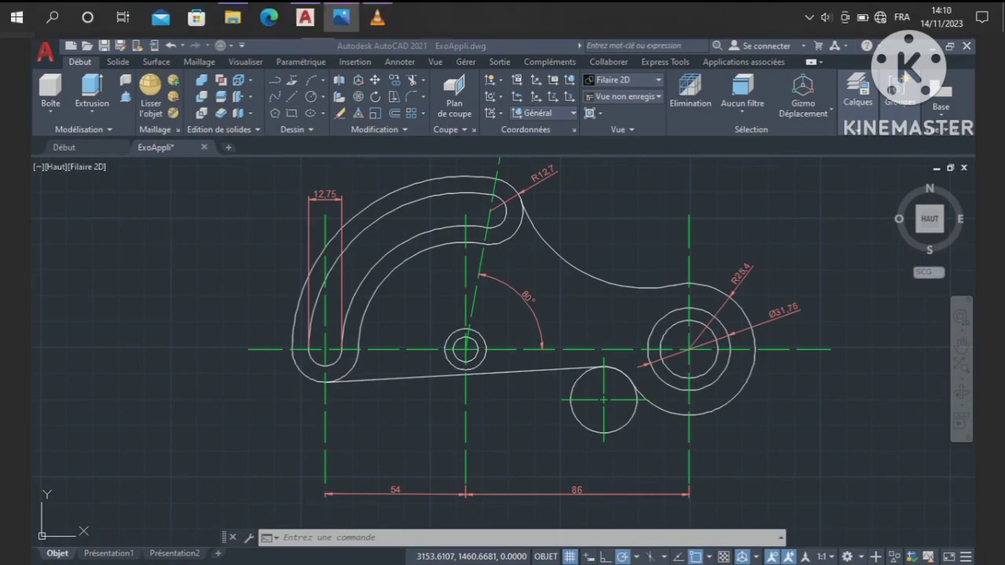
{"action": "left_click", "coordinate": [305, 16]}
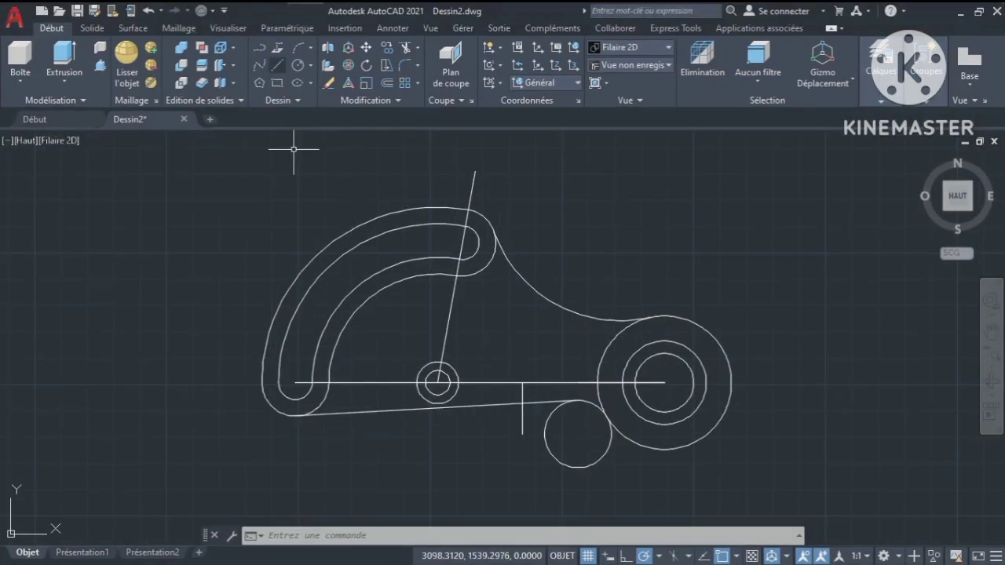
Add a short horizontal line at the centreline's left end and one from the large circle's centre past its edge
{"action": "left_click", "coordinate": [277, 64]}
{"action": "left_click", "coordinate": [303, 394]}
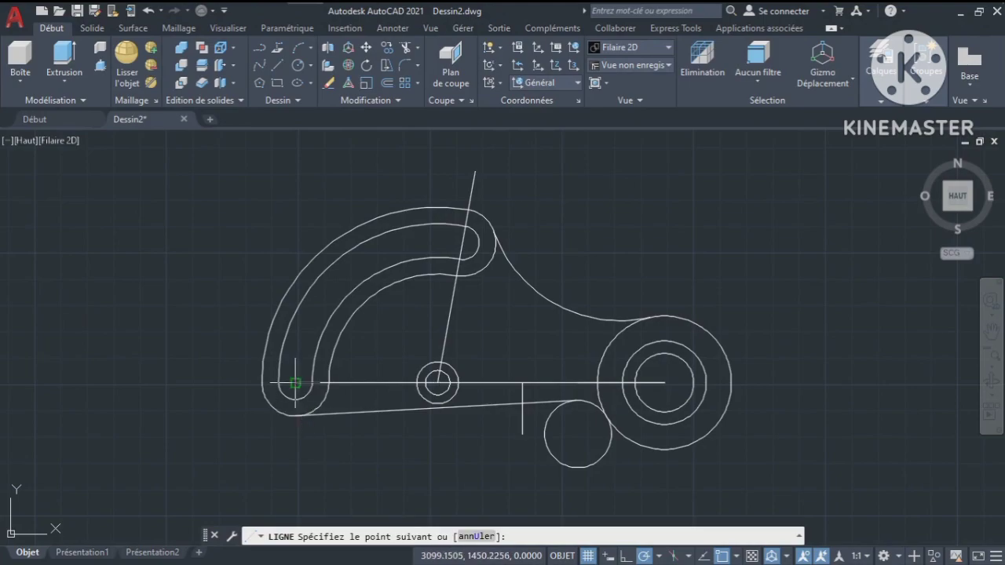
{"action": "left_click", "coordinate": [226, 382]}
{"action": "key", "text": "Return"}
{"action": "key", "text": "Return"}
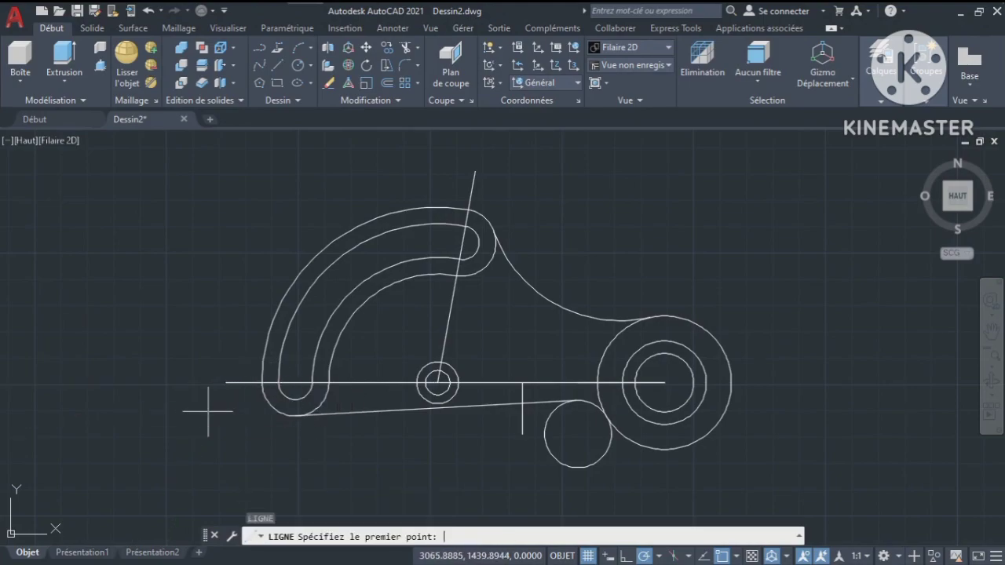
{"action": "left_click", "coordinate": [664, 382]}
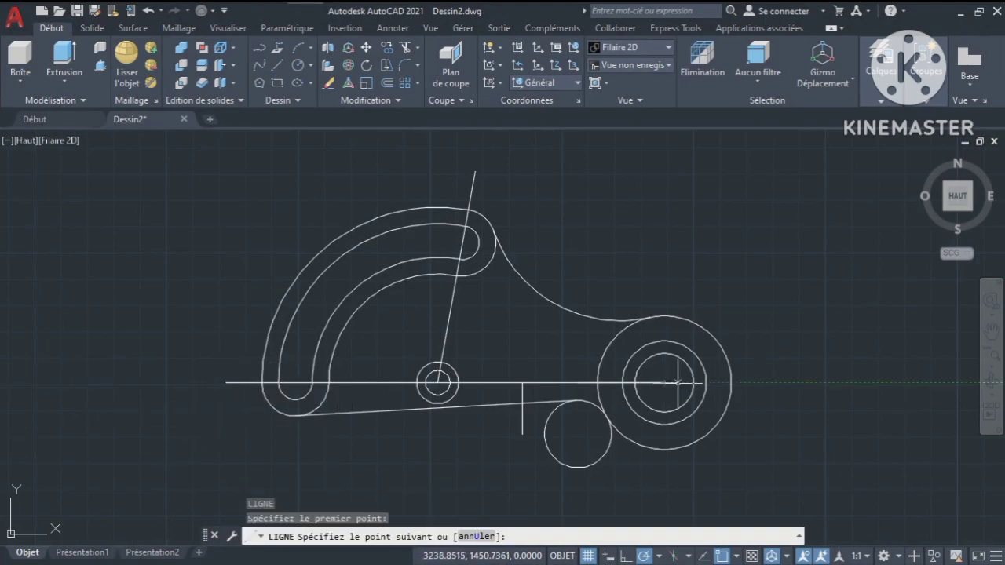
{"action": "left_click", "coordinate": [771, 382]}
{"action": "key", "text": "Return"}
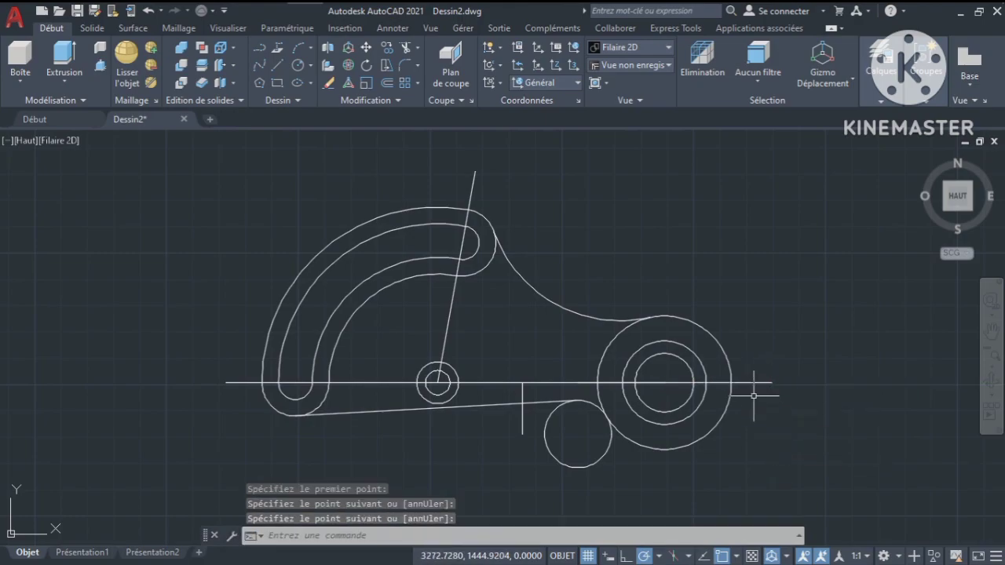
Select the three horizontal centreline pieces and expand the Modify panel
{"action": "left_click", "coordinate": [693, 382]}
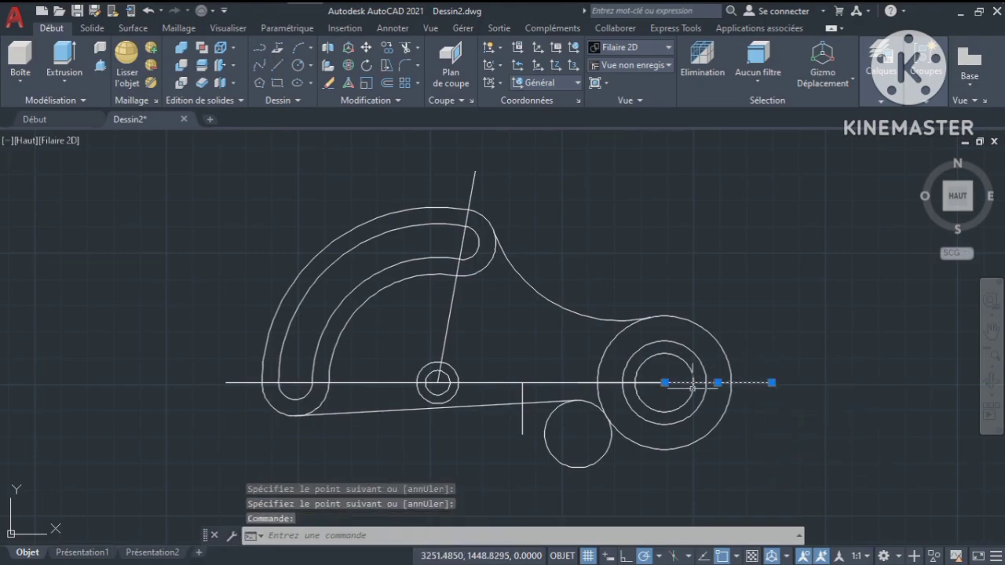
{"action": "left_click", "coordinate": [650, 383]}
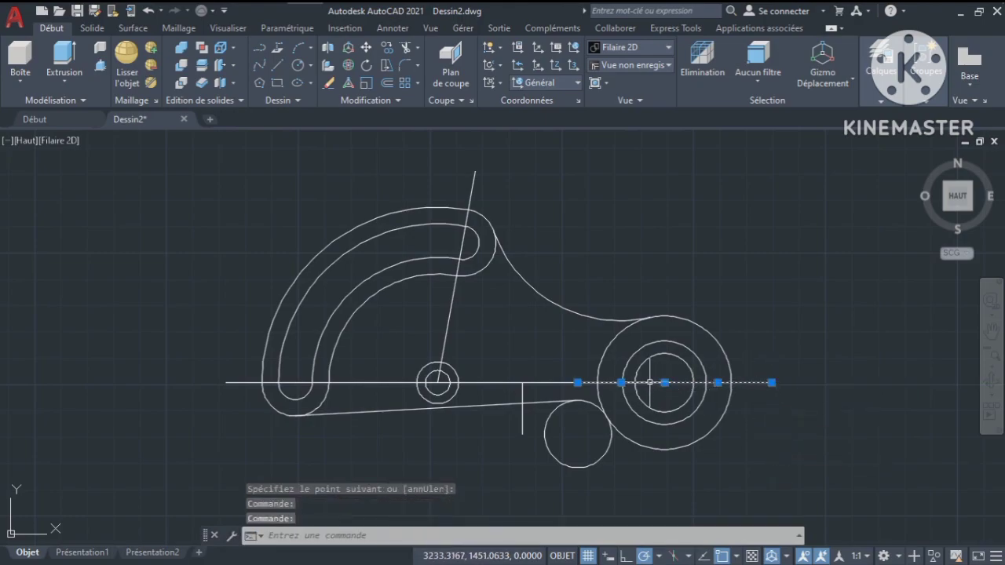
{"action": "left_click", "coordinate": [515, 383]}
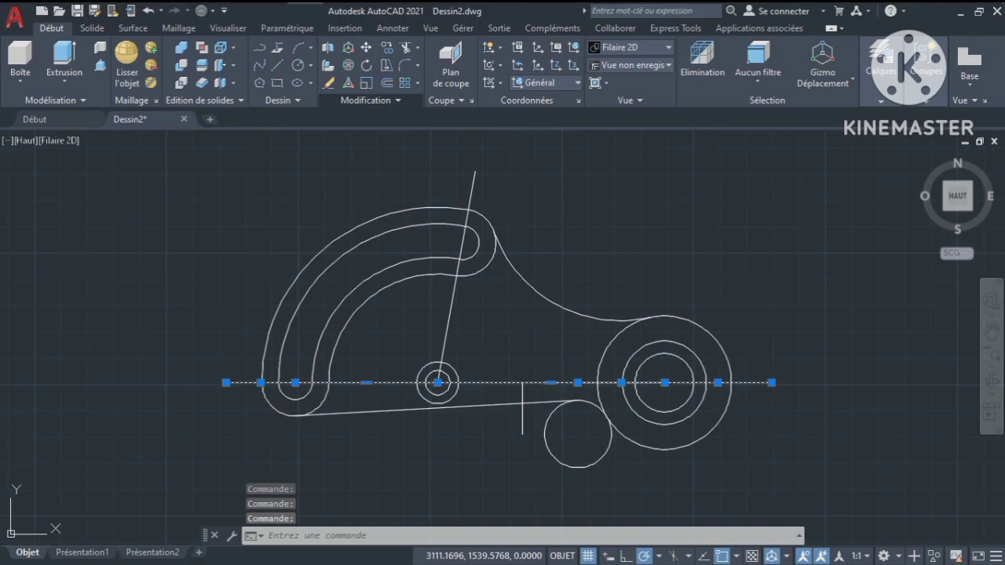
{"action": "left_click", "coordinate": [397, 100]}
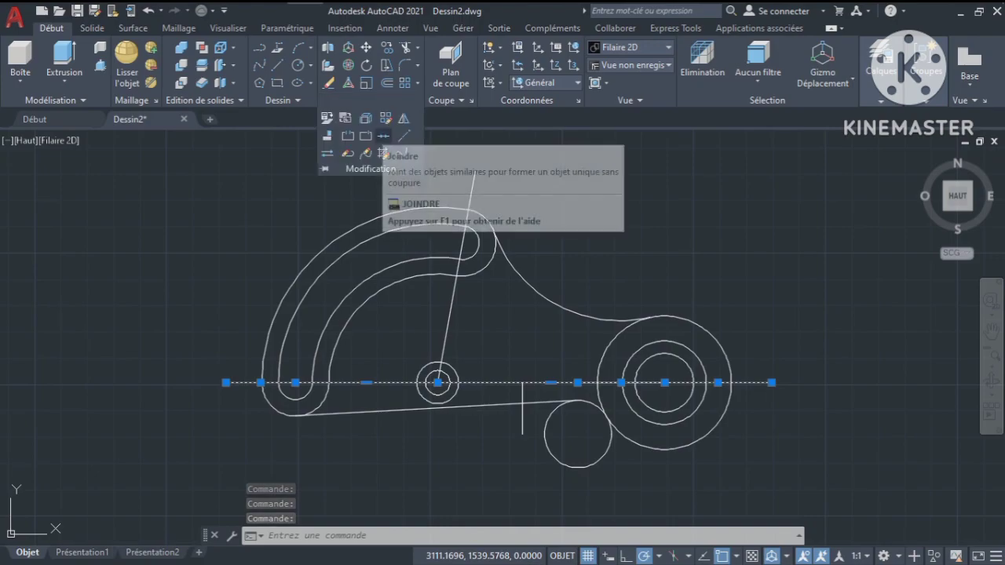
Join the selected centreline pieces into one polyline
{"action": "left_click", "coordinate": [383, 135]}
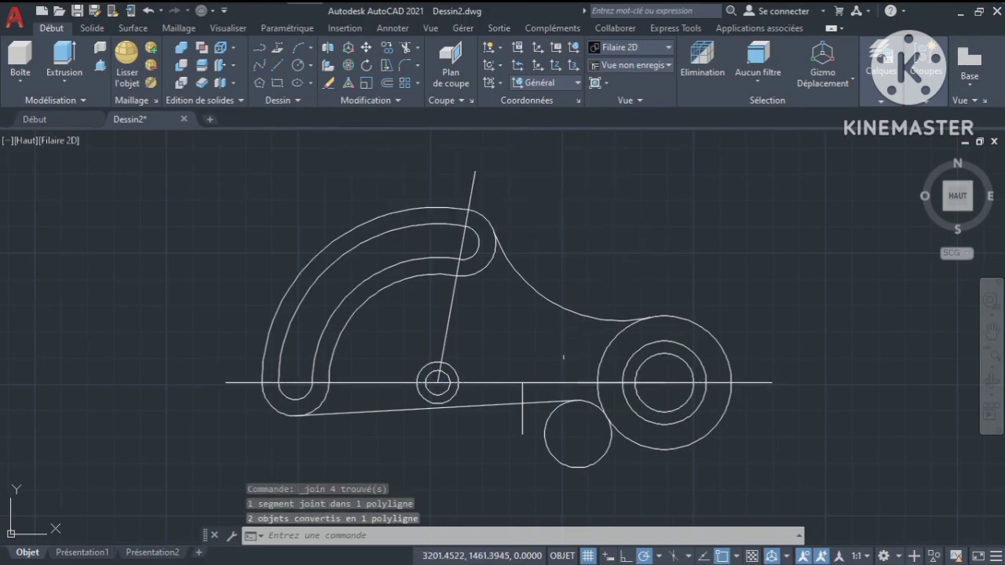
{"action": "left_click", "coordinate": [563, 383]}
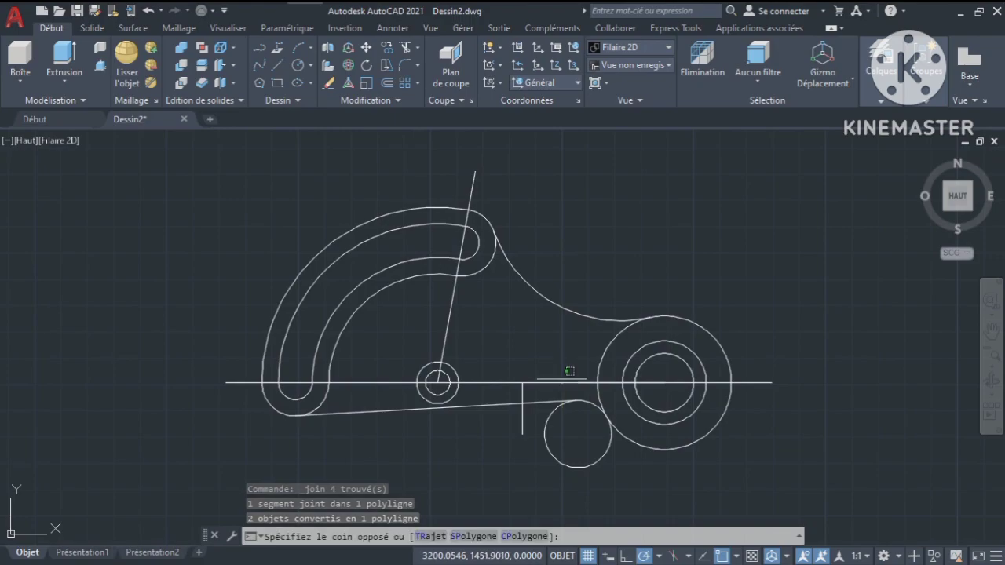
{"action": "left_click", "coordinate": [748, 381]}
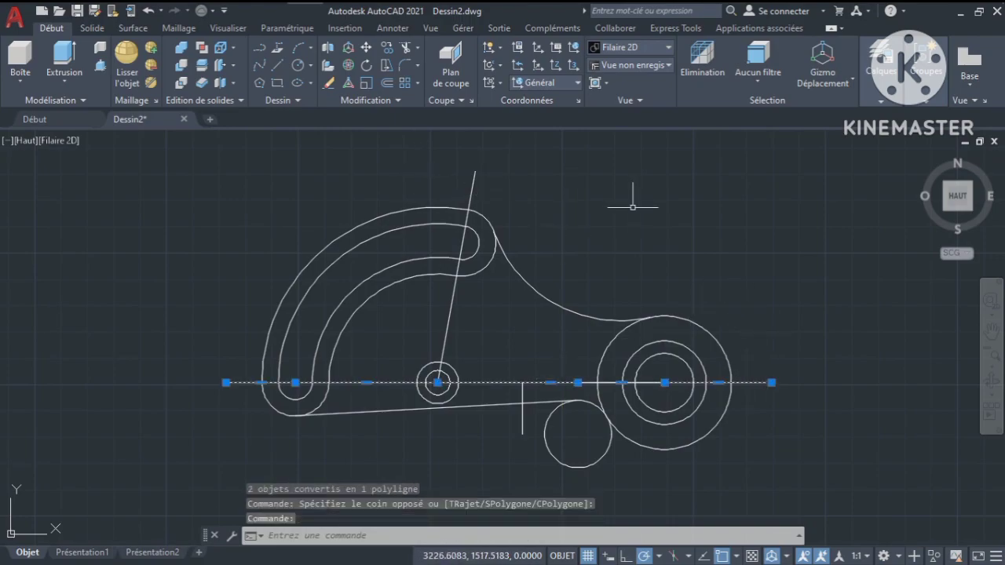
{"action": "key", "text": "Escape"}
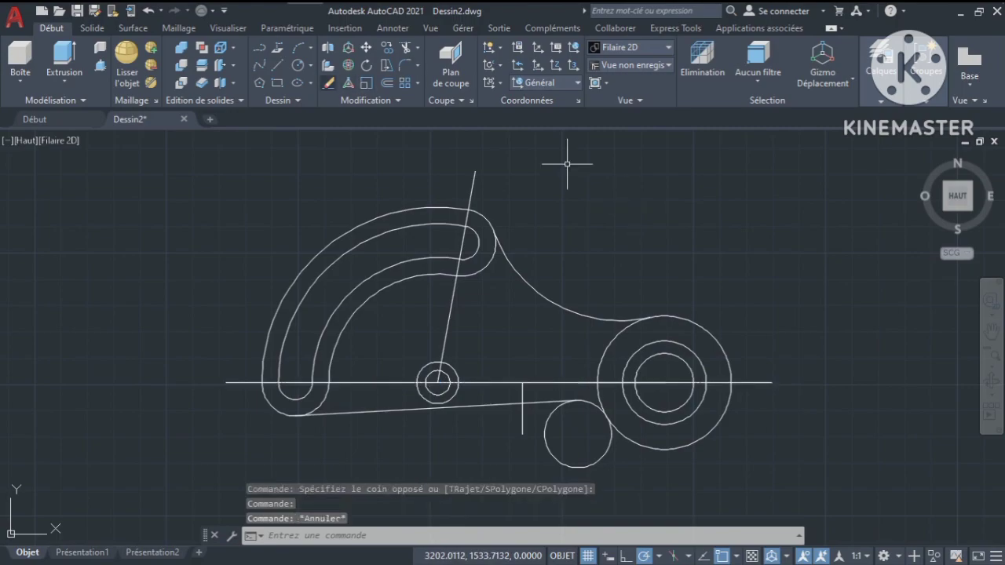
Erase the centreline extension to the right of the large circle
{"action": "type", "text": "e"}
{"action": "key", "text": "Return"}
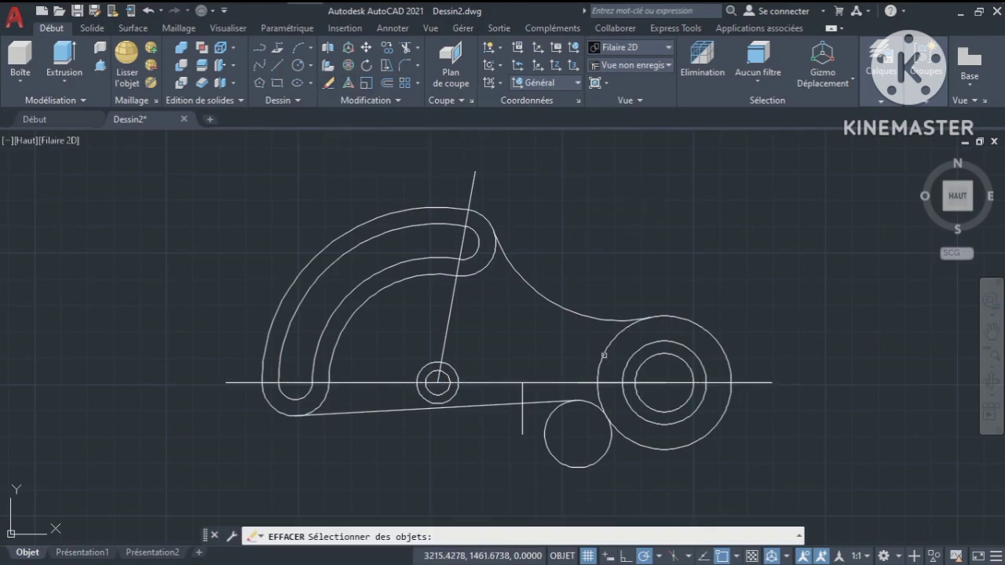
{"action": "left_click", "coordinate": [610, 380]}
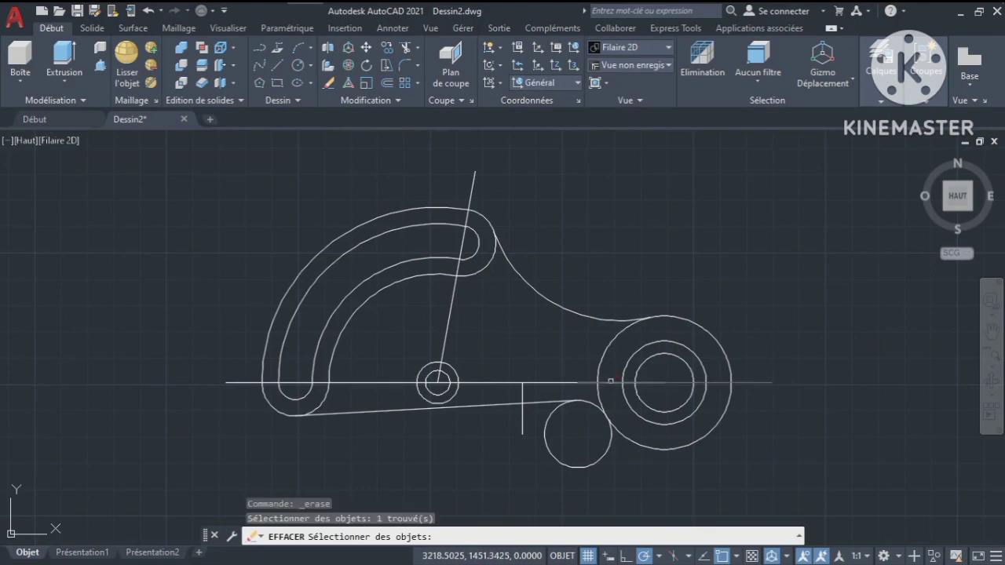
{"action": "key", "text": "Return"}
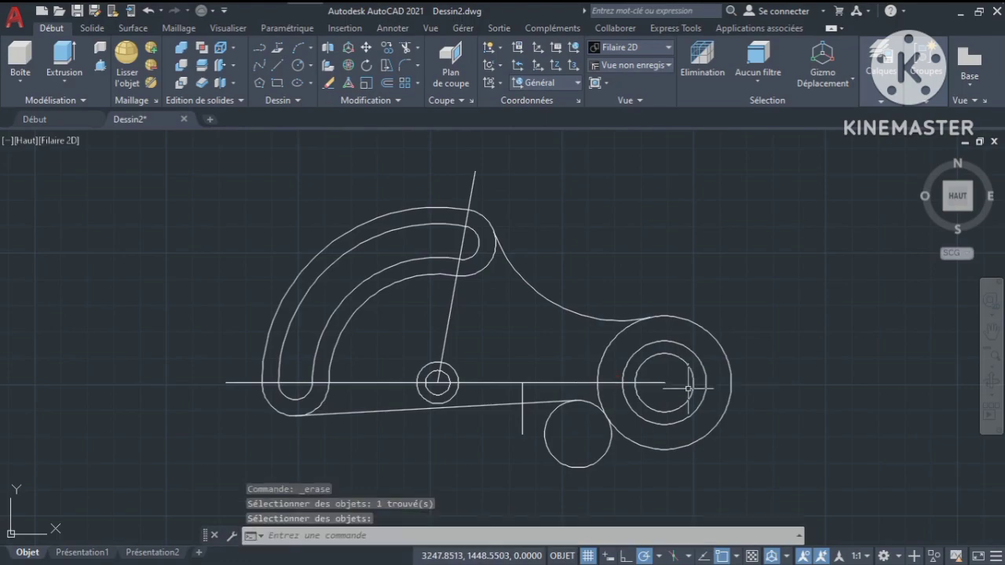
{"action": "type", "text": "l"}
{"action": "key", "text": "Return"}
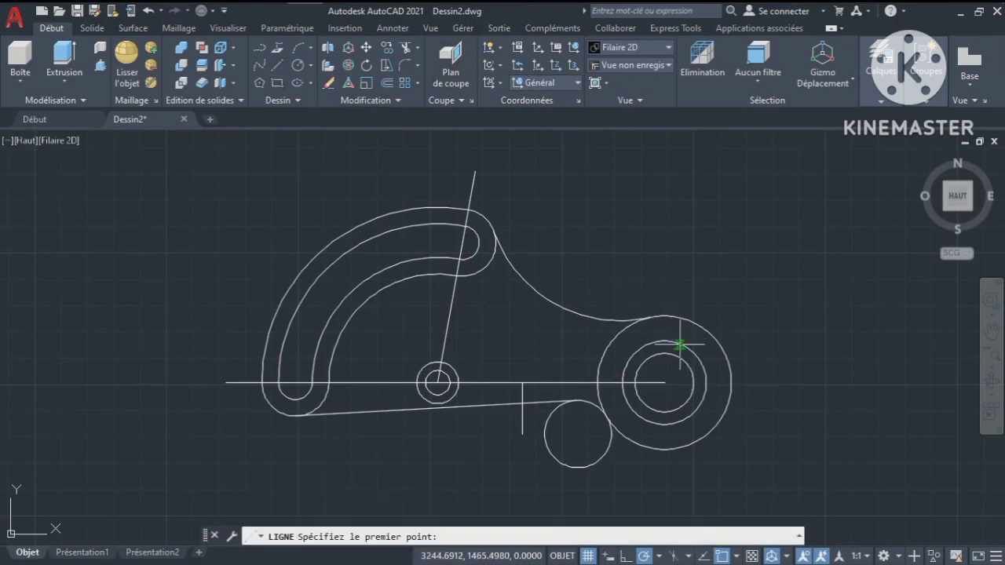
Redraw a line from the large circle's centre out past its right edge
{"action": "left_click", "coordinate": [663, 382]}
{"action": "left_click", "coordinate": [761, 387]}
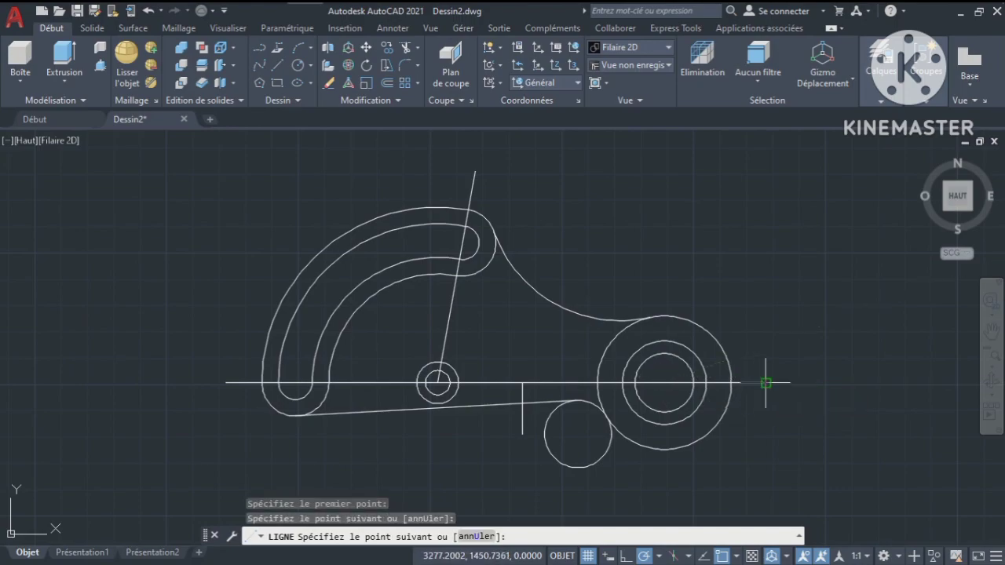
{"action": "key", "text": "Return"}
Join the new extension with the rest of the centreline into one polyline
{"action": "left_click", "coordinate": [732, 382]}
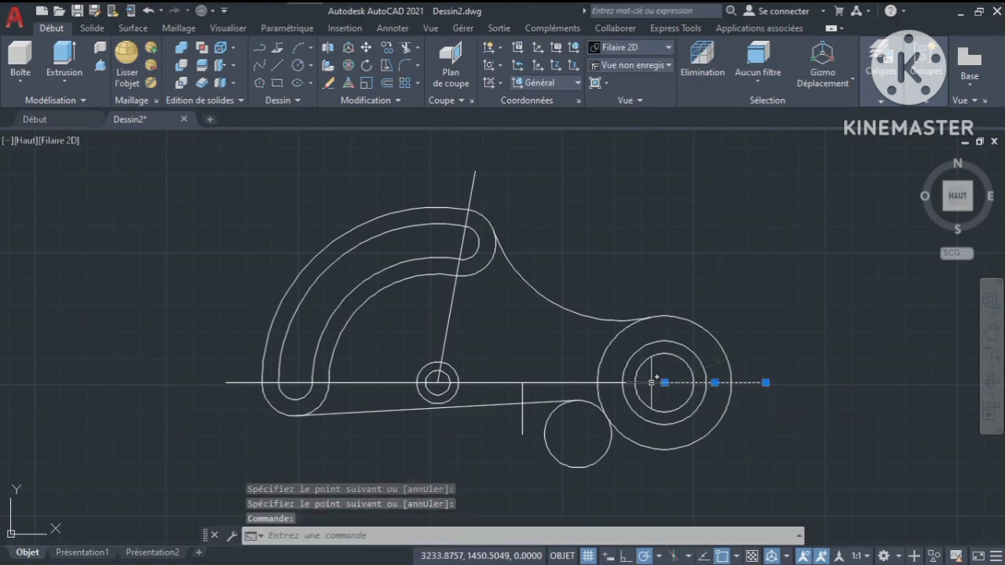
{"action": "left_click", "coordinate": [298, 383]}
{"action": "left_click", "coordinate": [371, 99]}
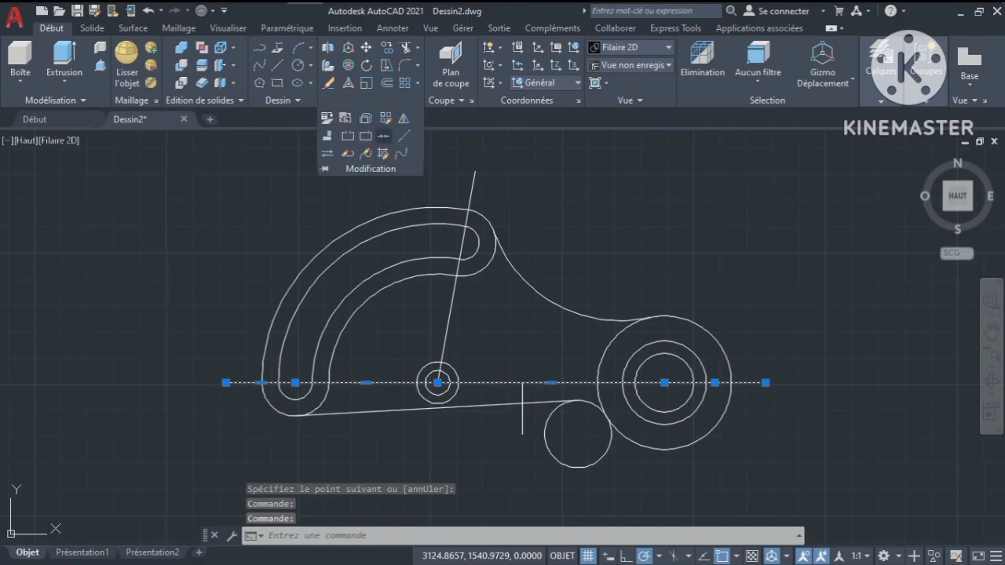
{"action": "left_click", "coordinate": [383, 135]}
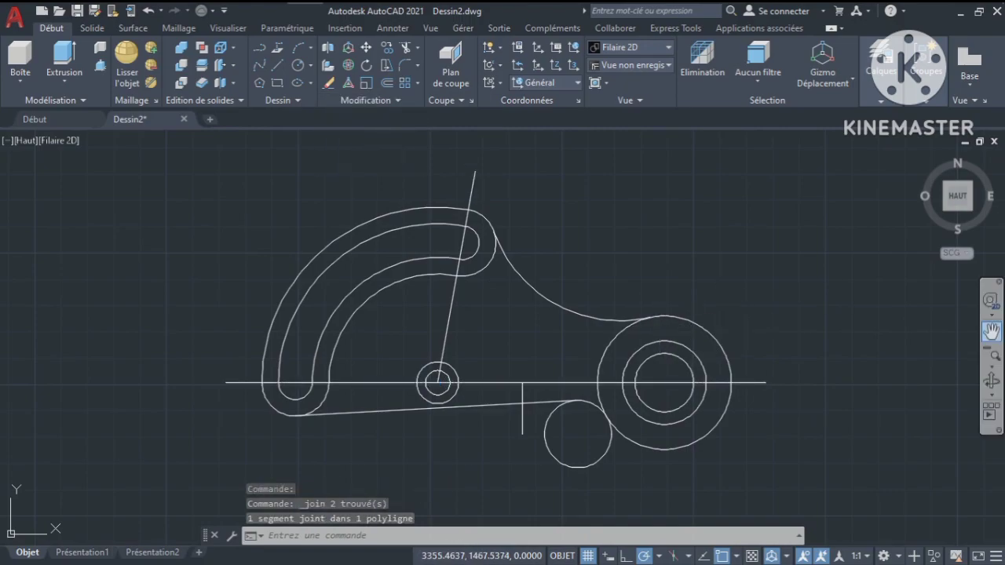
{"action": "left_click", "coordinate": [991, 331]}
{"action": "left_click_drag", "start_coordinate": [737, 308], "coordinate": [751, 264]}
{"action": "key", "text": "Escape"}
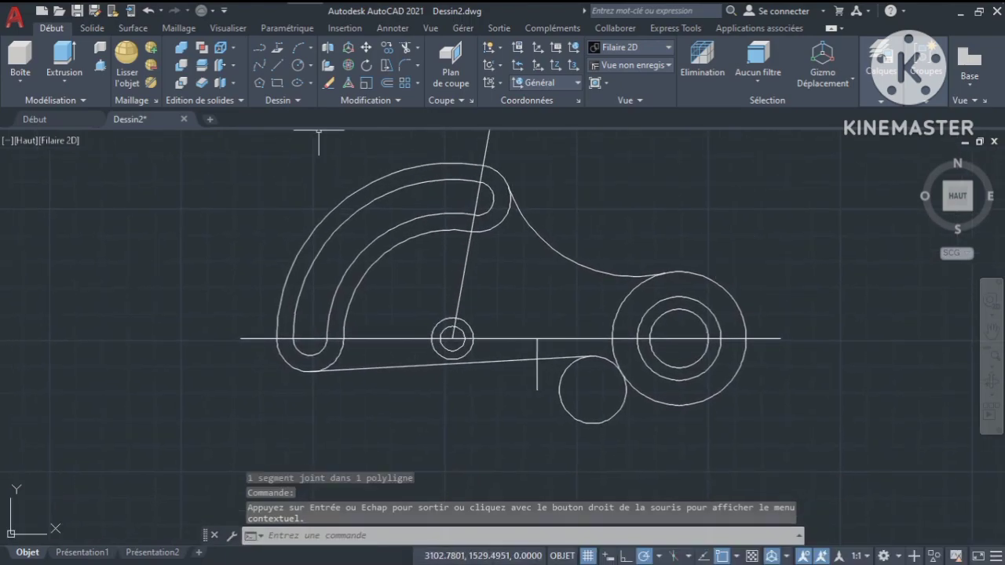
Draw a vertical line straight down from the slot's lower left end
{"action": "type", "text": "l"}
{"action": "key", "text": "Return"}
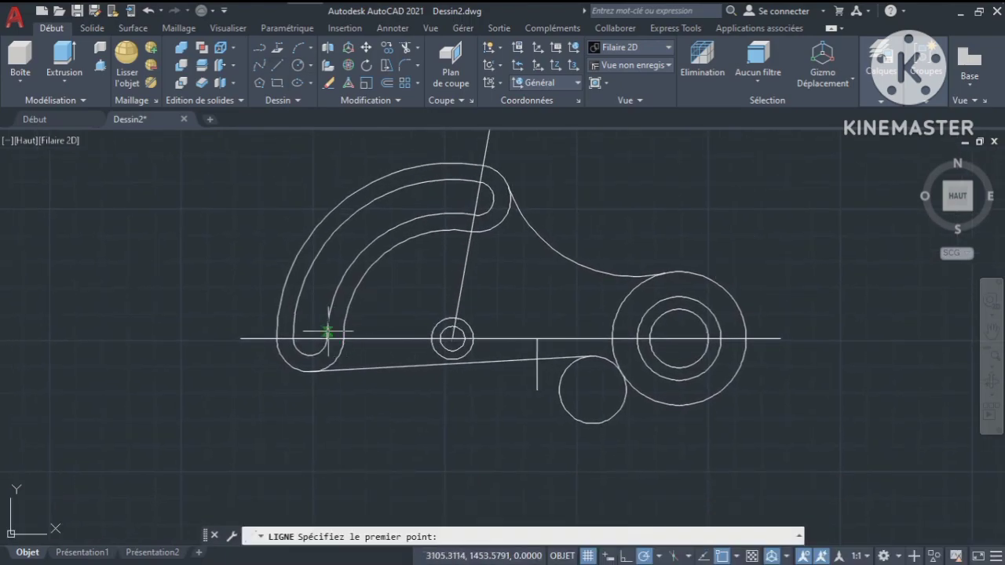
{"action": "left_click", "coordinate": [310, 371]}
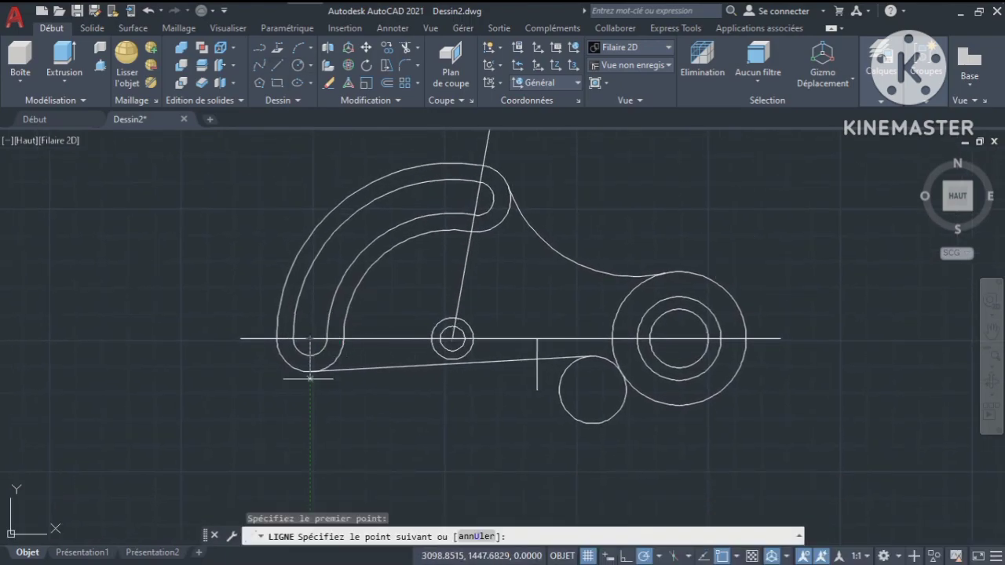
{"action": "left_click", "coordinate": [312, 485]}
{"action": "key", "text": "Return"}
{"action": "key", "text": "Return"}
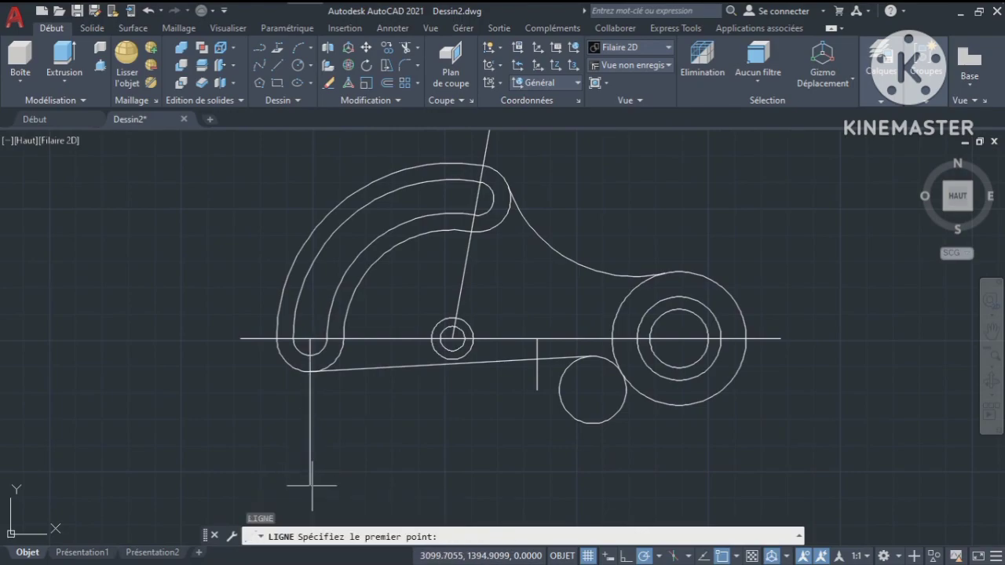
{"action": "key", "text": "Escape"}
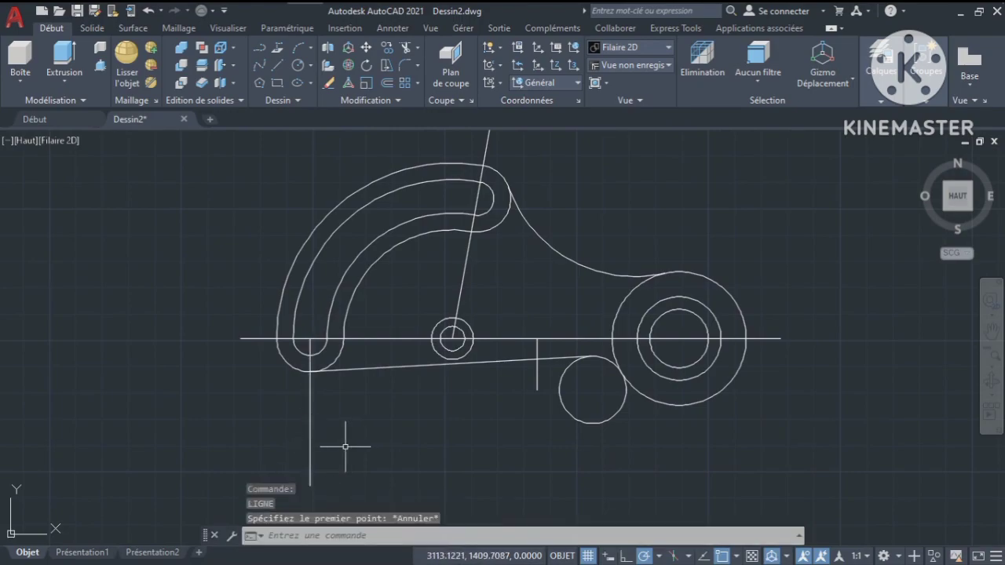
{"action": "left_click", "coordinate": [312, 442]}
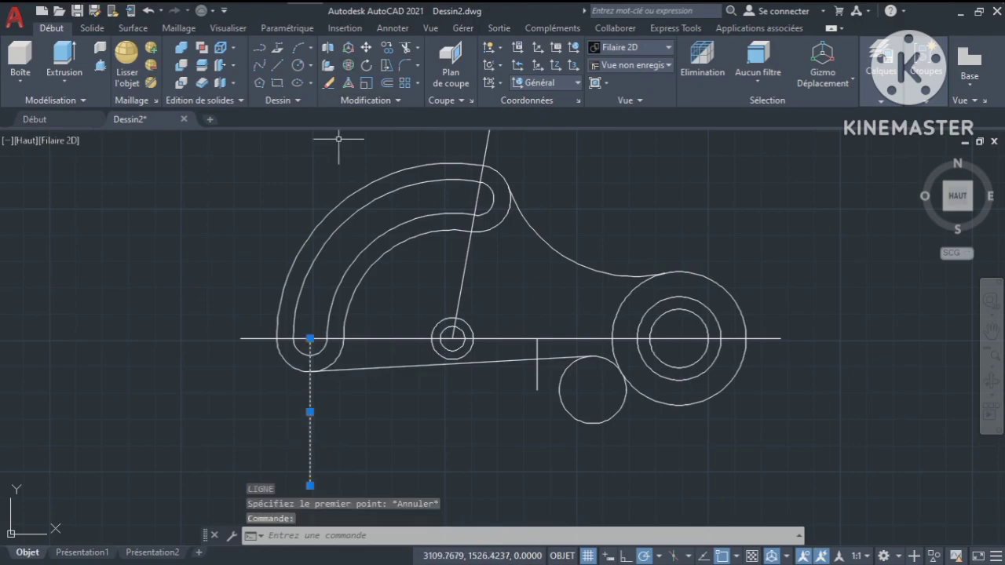
Copy the vertical line to the small and large circle centres, then shift the view up
{"action": "type", "text": "co"}
{"action": "key", "text": "Return"}
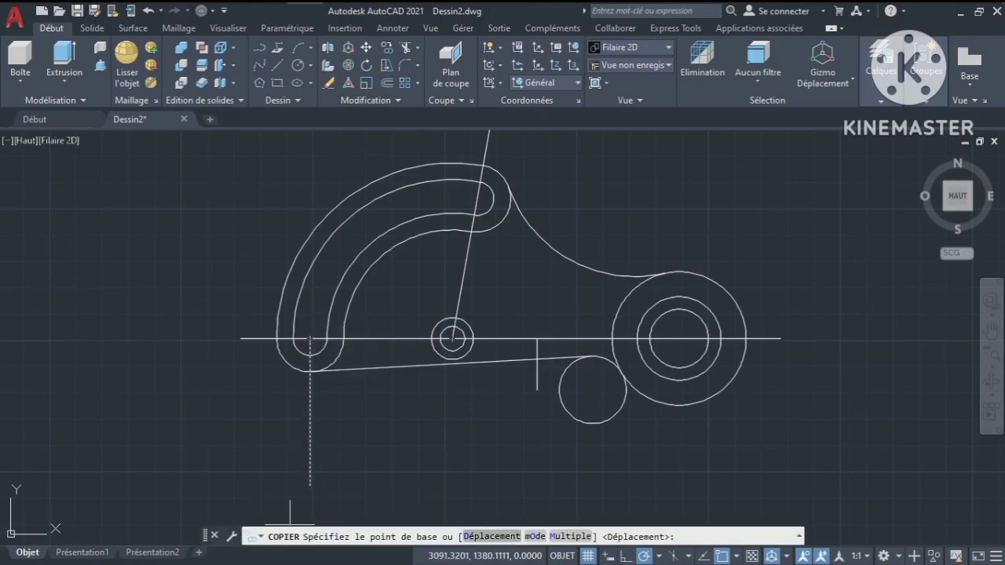
{"action": "left_click", "coordinate": [571, 537]}
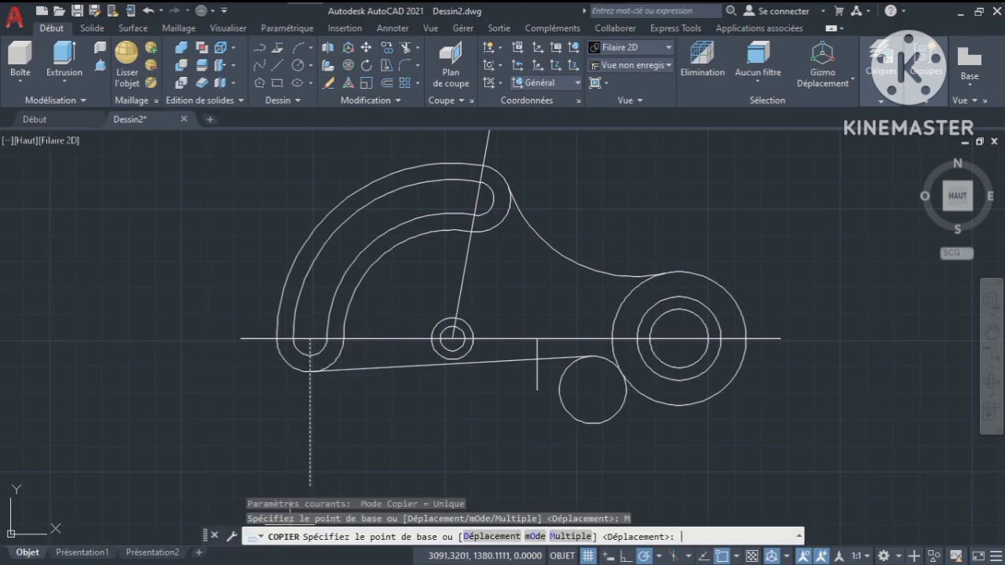
{"action": "left_click", "coordinate": [310, 342]}
{"action": "left_click", "coordinate": [455, 336]}
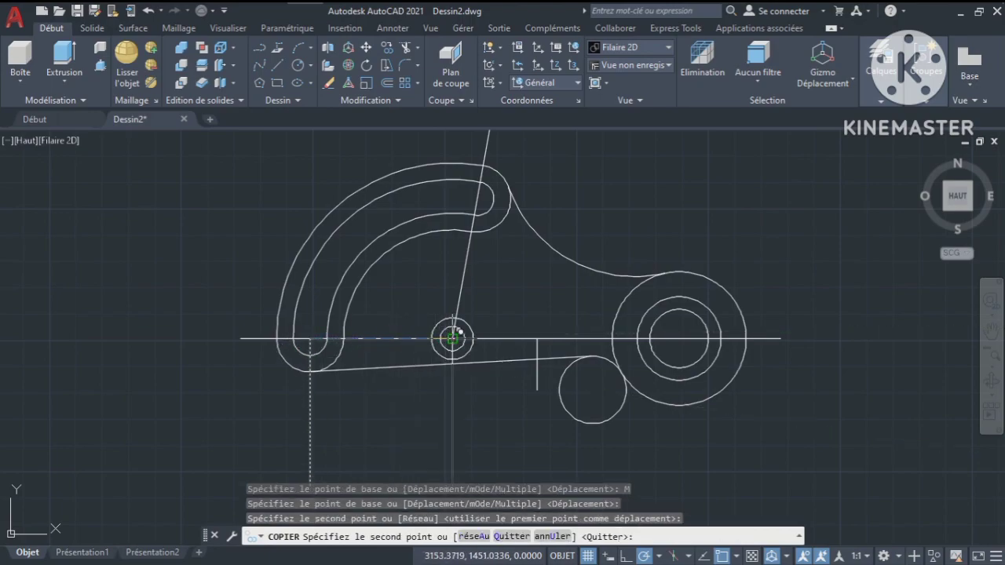
{"action": "left_click", "coordinate": [683, 335]}
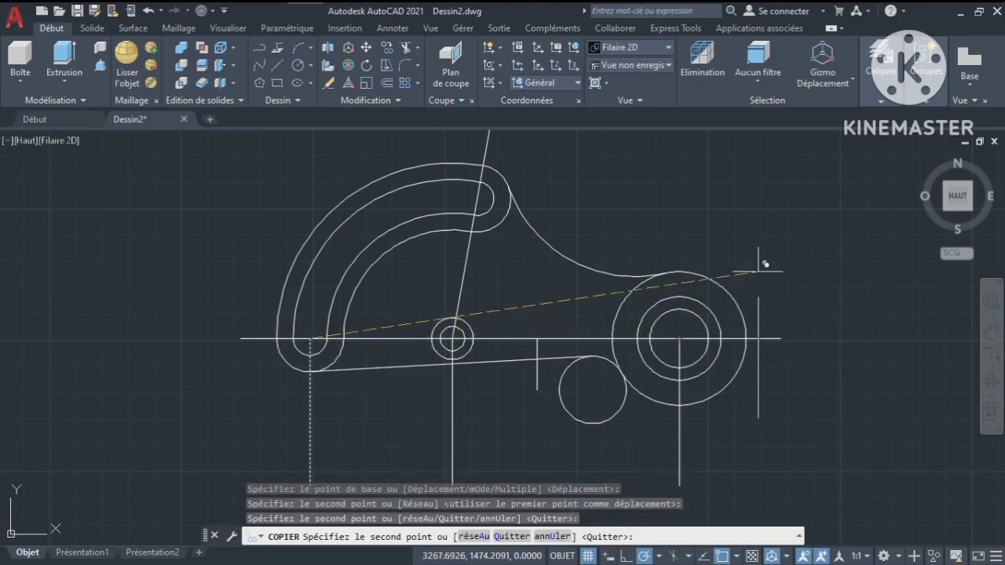
{"action": "key", "text": "Return"}
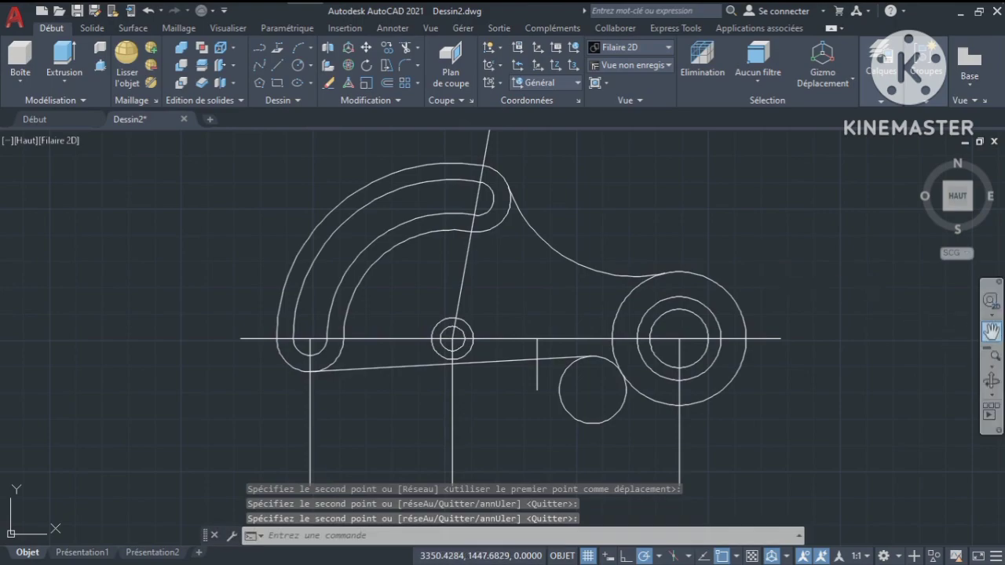
{"action": "left_click", "coordinate": [991, 331]}
{"action": "left_click_drag", "start_coordinate": [794, 275], "coordinate": [792, 265]}
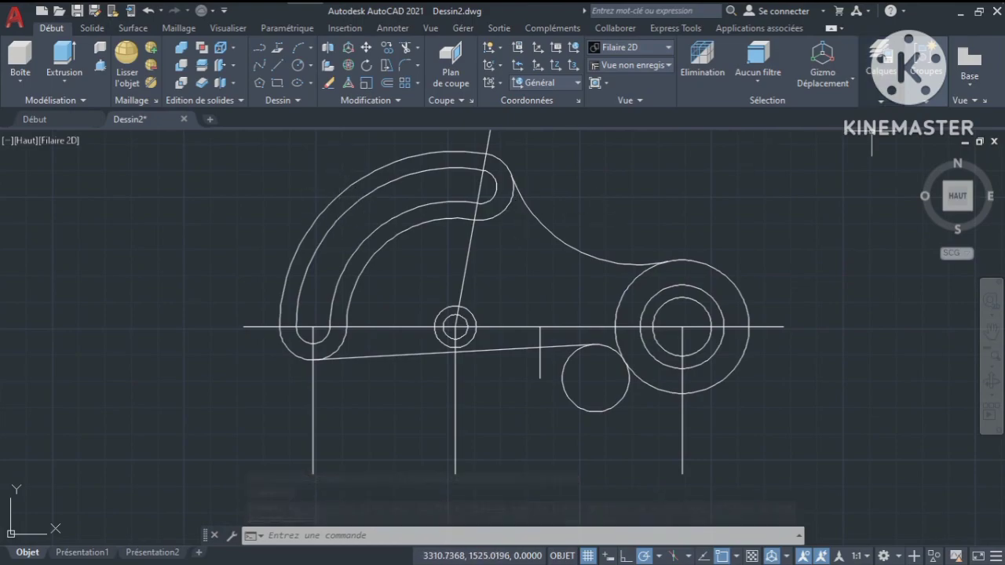
Move the ribbon, expand the Calques panel and open Propriétés du calque
{"action": "left_click_drag", "start_coordinate": [881, 63], "coordinate": [707, 71]}
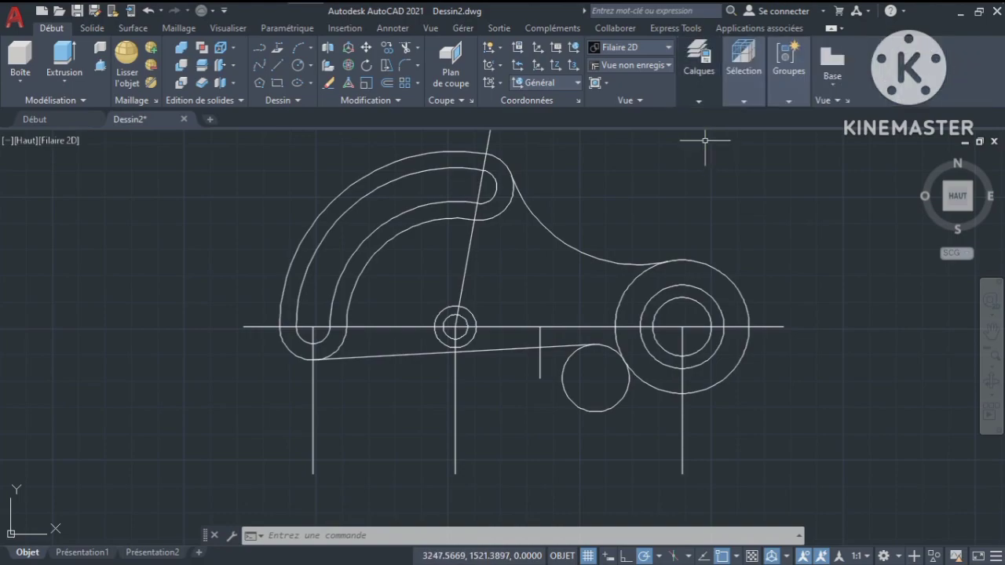
{"action": "left_click", "coordinate": [698, 74]}
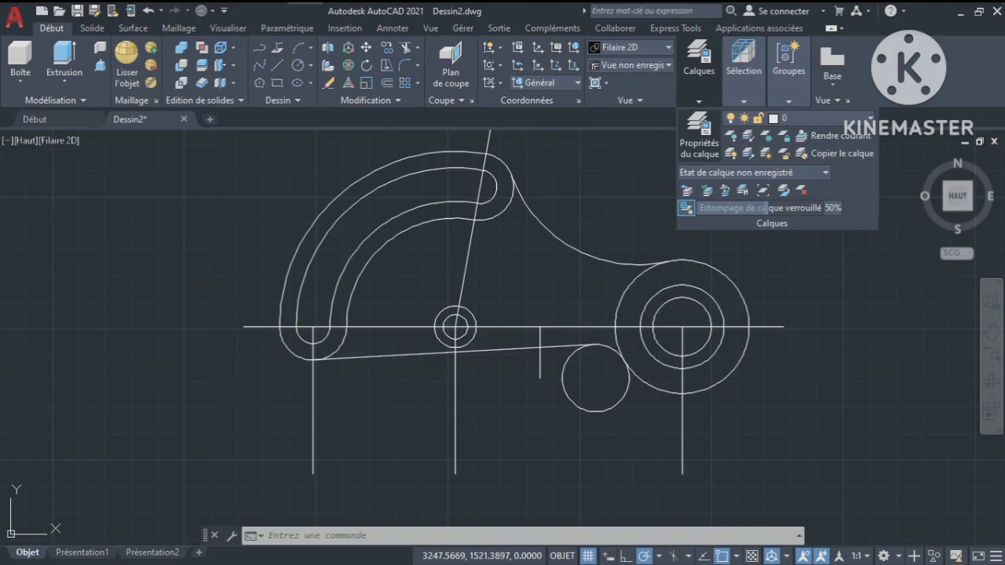
{"action": "left_click", "coordinate": [699, 143]}
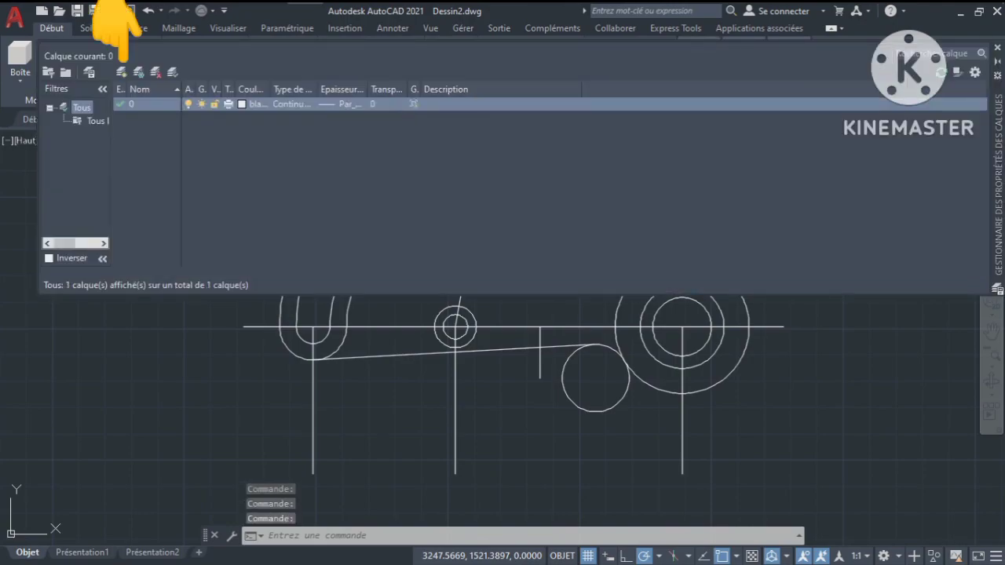
Create a layer named Repère and set its colour to green index 100
{"action": "left_click", "coordinate": [121, 71]}
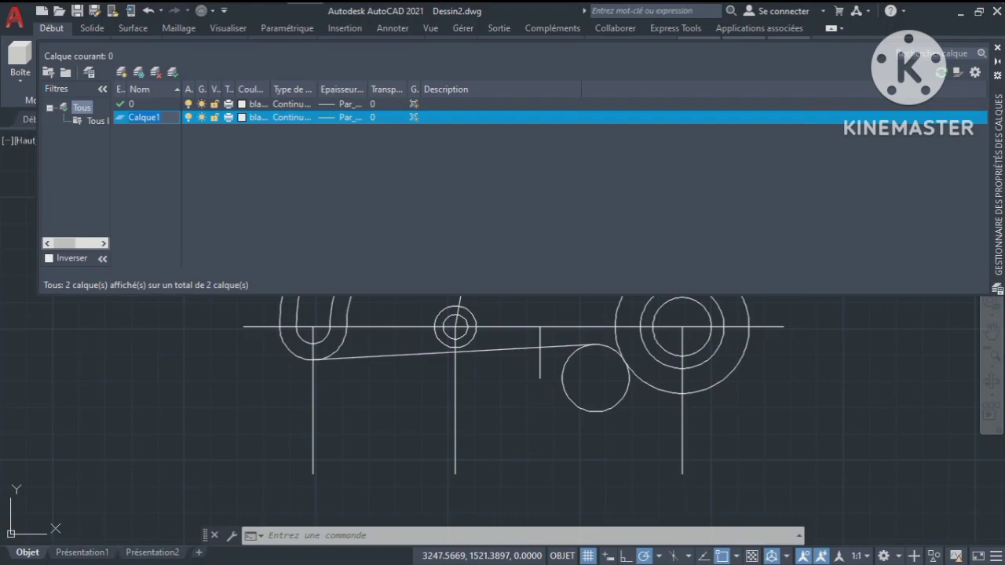
{"action": "type", "text": "Repère"}
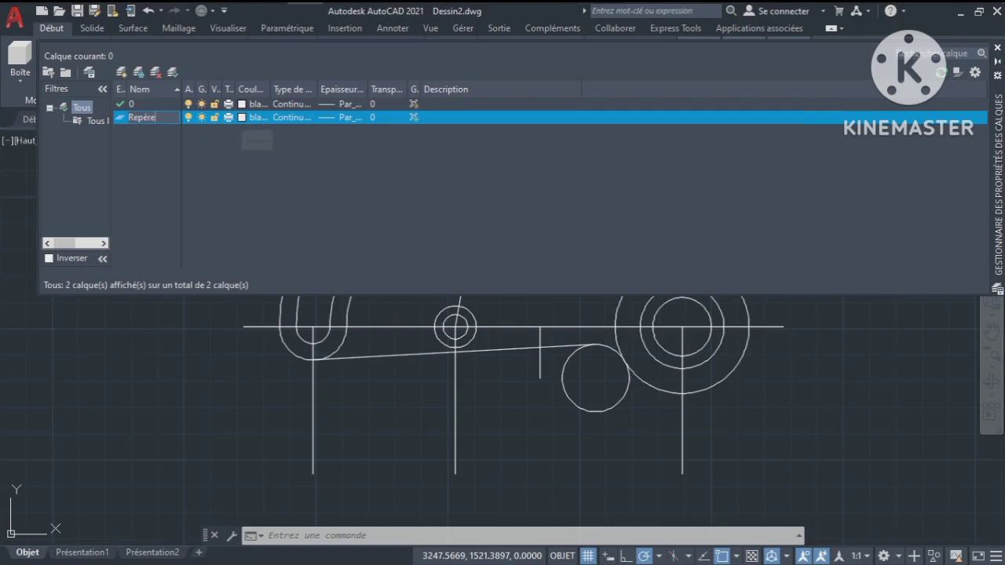
{"action": "key", "text": "Return"}
{"action": "left_click", "coordinate": [251, 117]}
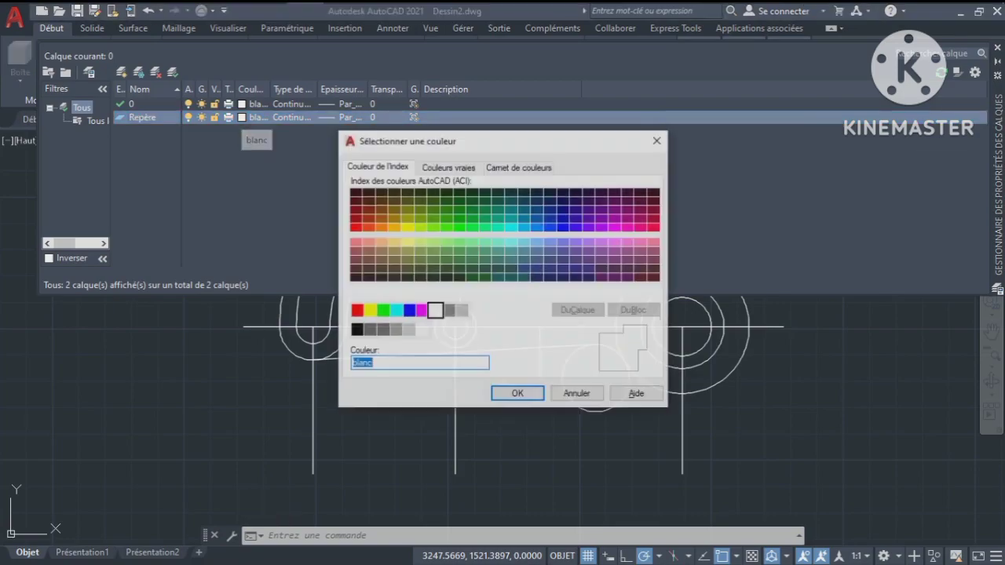
{"action": "left_click", "coordinate": [472, 227]}
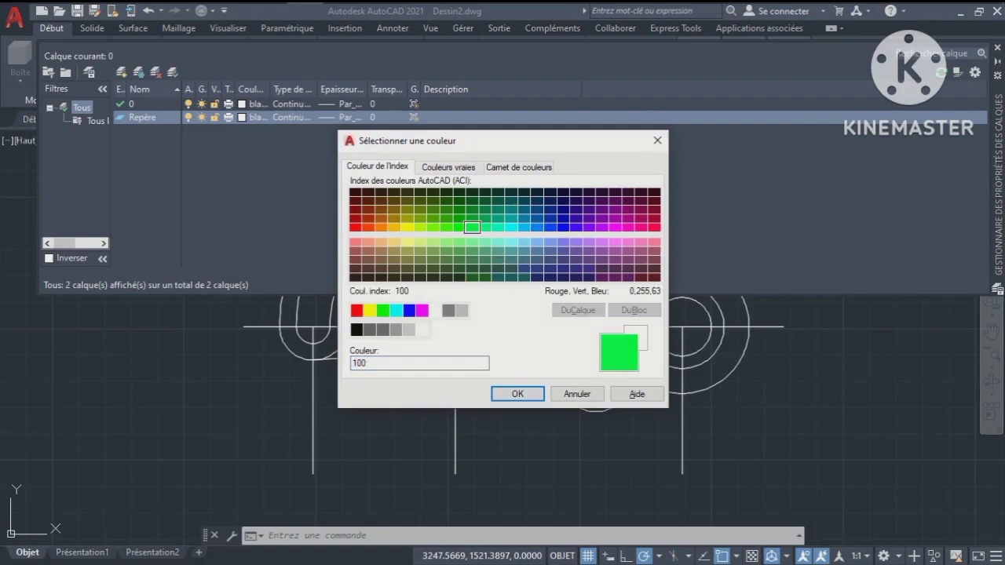
{"action": "key", "text": "Return"}
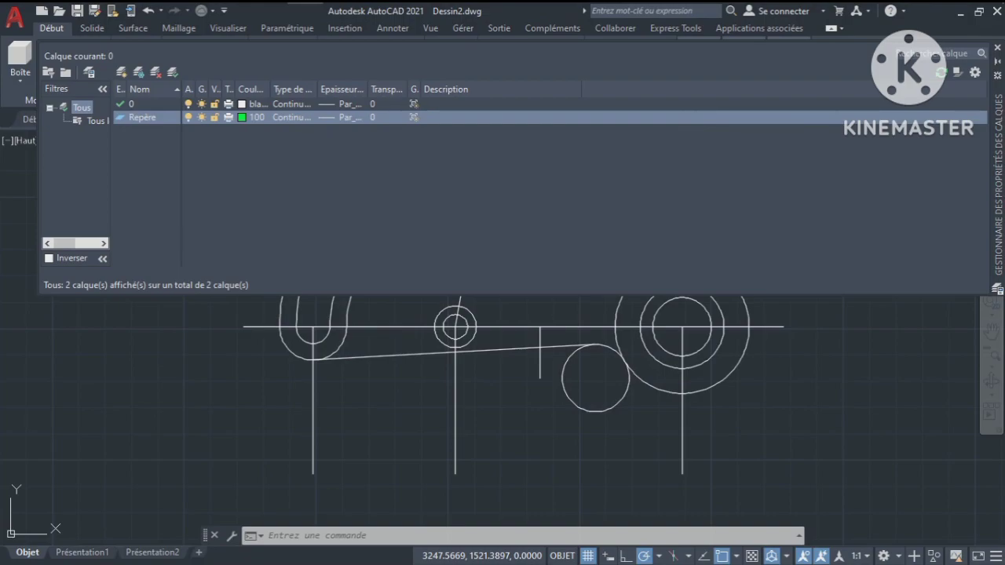
Load the ACAD_ISO02W100 dashed linetype and assign it to the Repère layer
{"action": "left_click", "coordinate": [291, 117]}
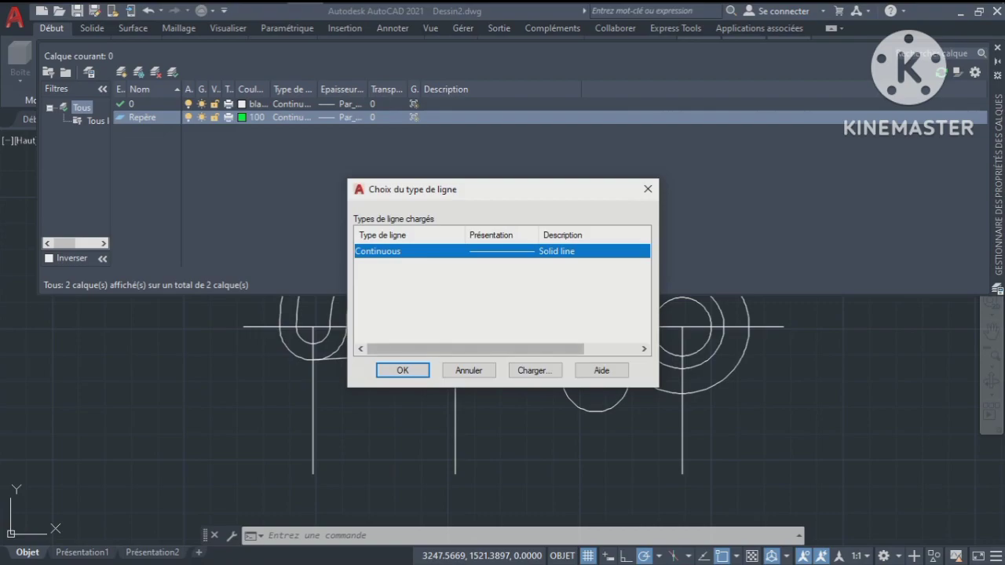
{"action": "left_click", "coordinate": [535, 370]}
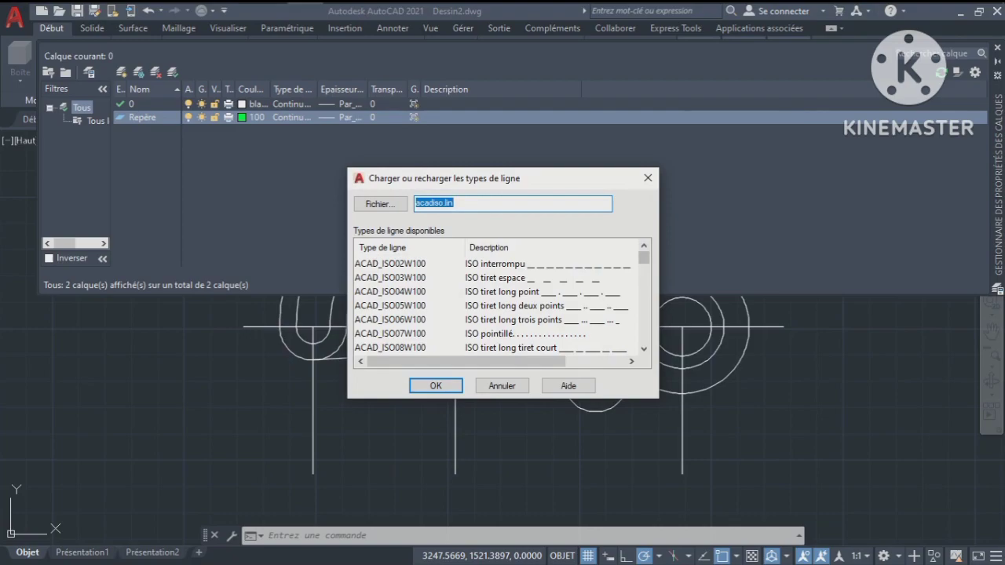
{"action": "mouse_move", "coordinate": [644, 257]}
{"action": "left_mouse_down"}
{"action": "mouse_move", "coordinate": [644, 286]}
{"action": "mouse_move", "coordinate": [644, 258]}
{"action": "left_mouse_up"}
{"action": "left_click", "coordinate": [389, 264]}
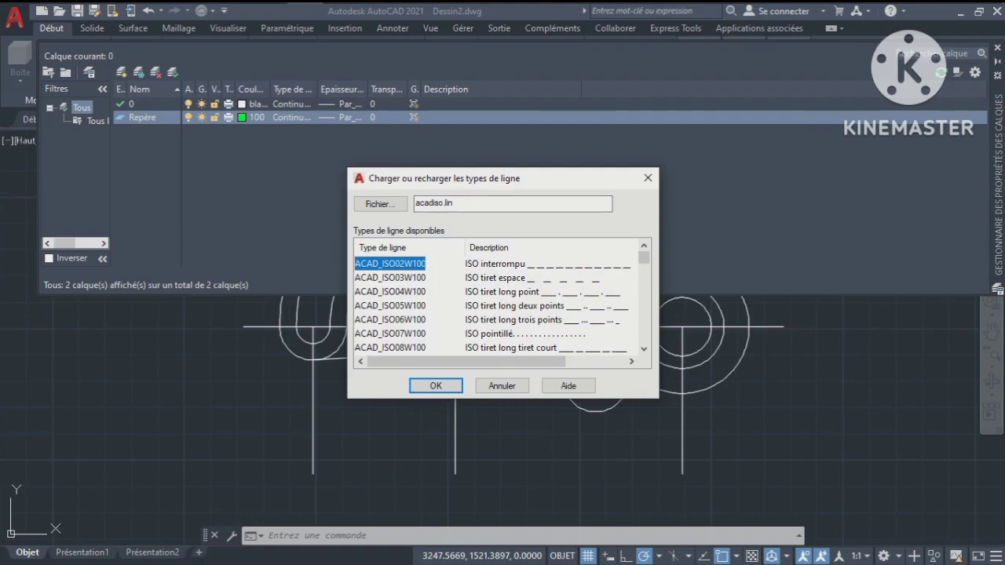
{"action": "left_click", "coordinate": [435, 386]}
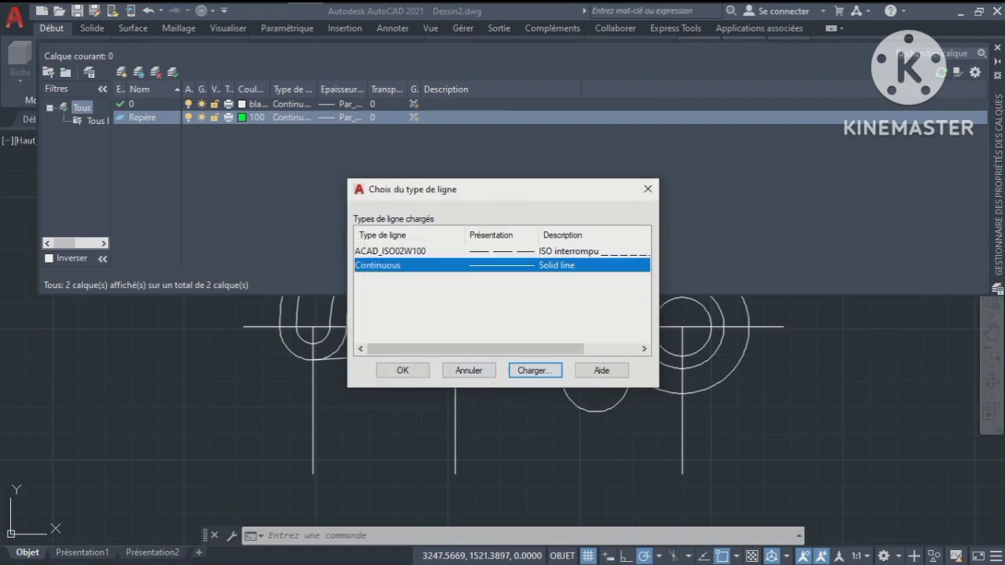
{"action": "left_click", "coordinate": [402, 370]}
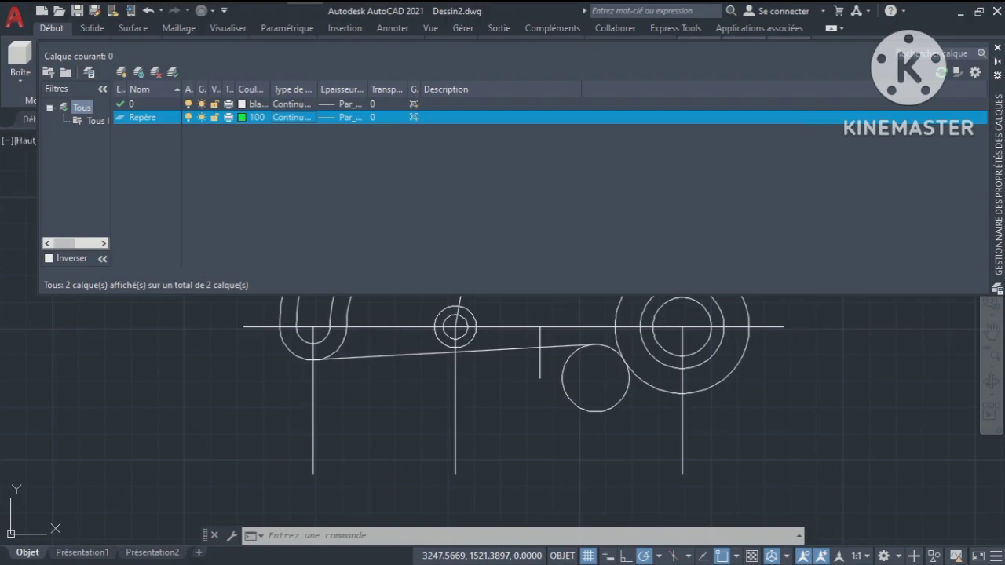
{"action": "left_click", "coordinate": [292, 117]}
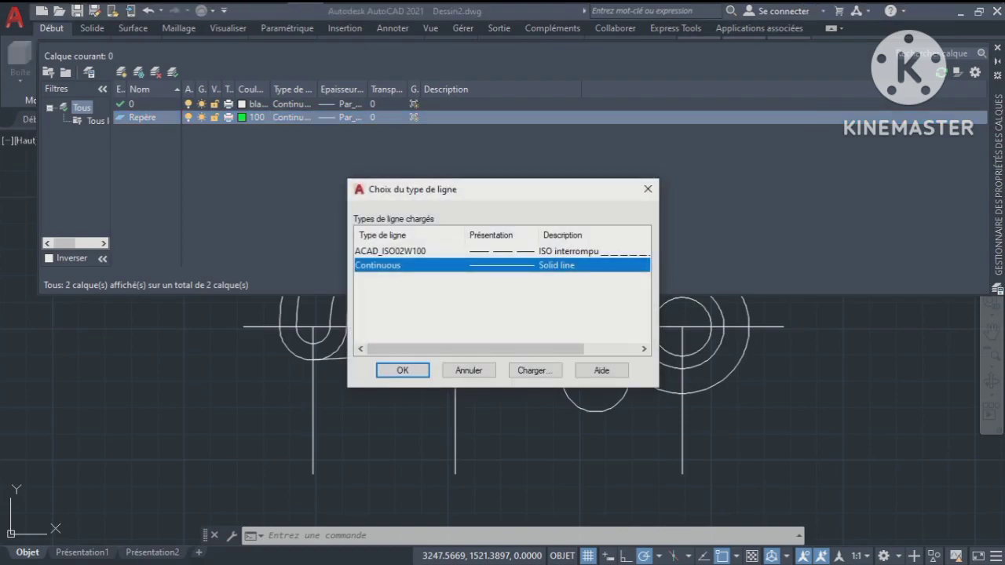
{"action": "left_click", "coordinate": [390, 251]}
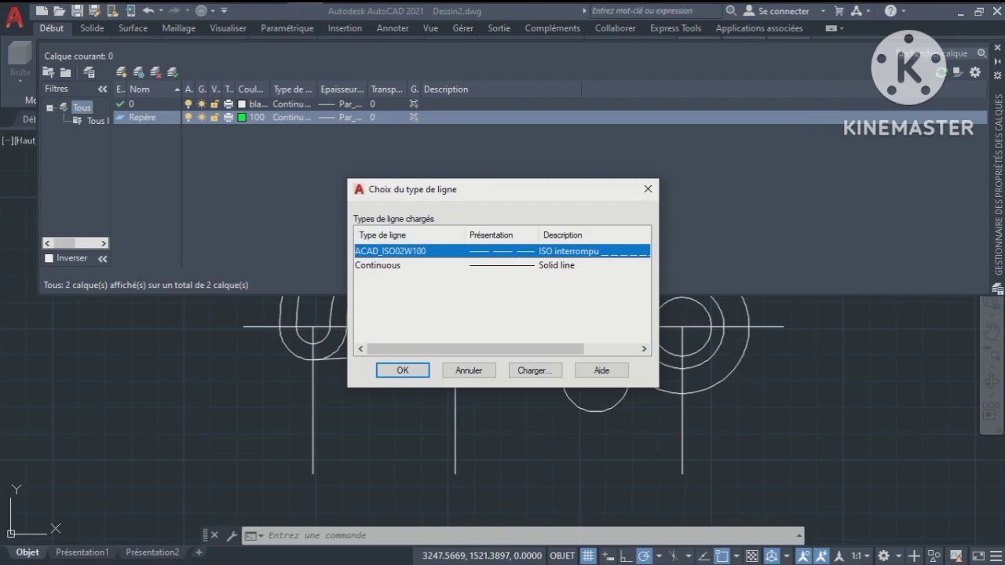
{"action": "left_click", "coordinate": [402, 370]}
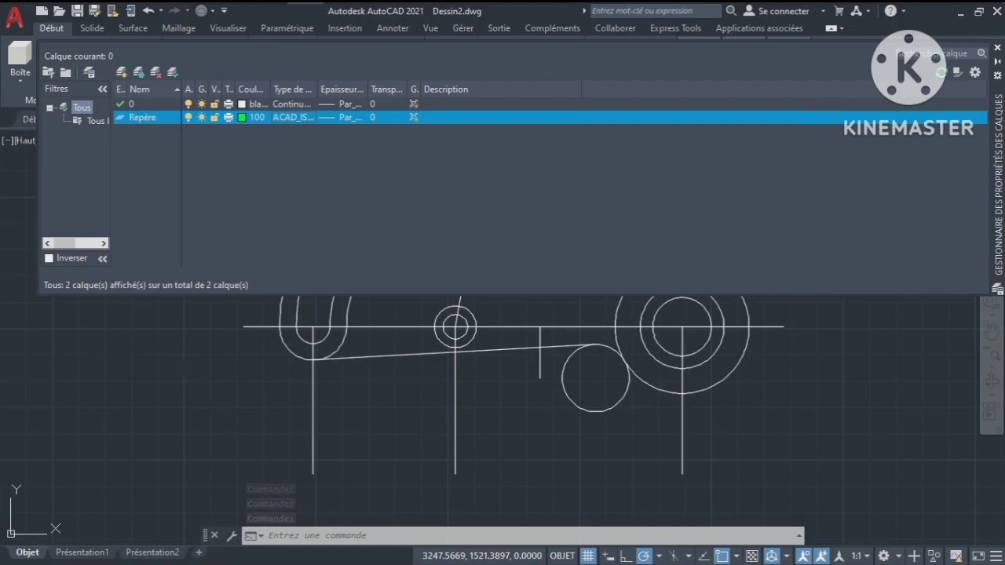
Add another new layer and give it orange colour index 20
{"action": "left_click", "coordinate": [122, 72]}
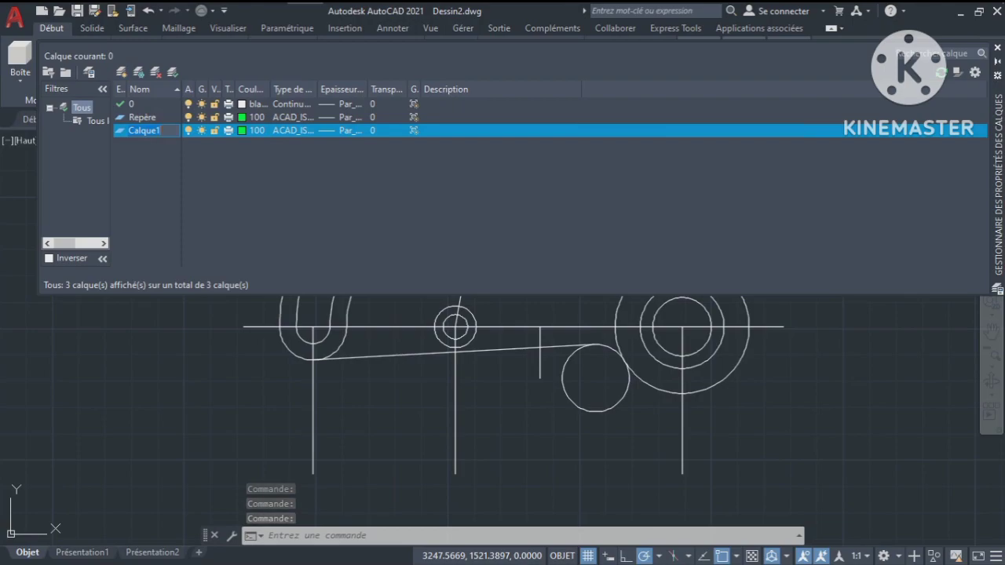
{"action": "key", "text": "Return"}
{"action": "left_click", "coordinate": [252, 130]}
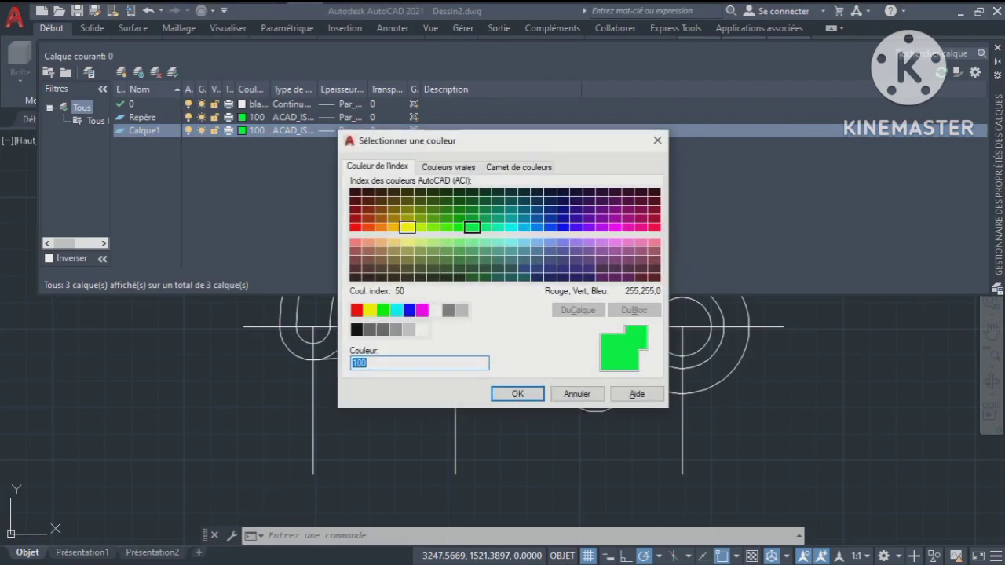
{"action": "left_click", "coordinate": [367, 227]}
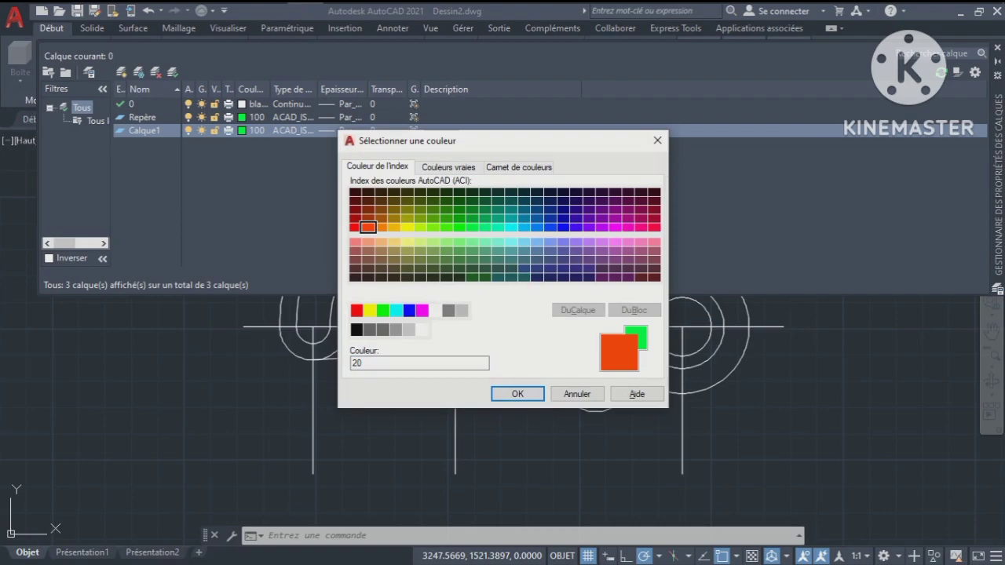
{"action": "left_click", "coordinate": [518, 393]}
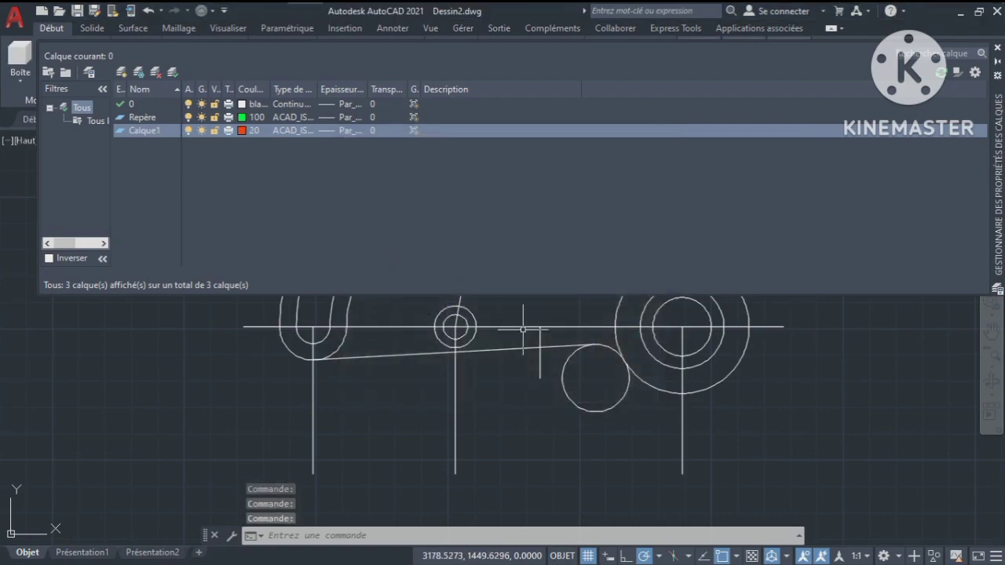
Make the new layer current and rename it Cotation
{"action": "key", "text": "alt+c"}
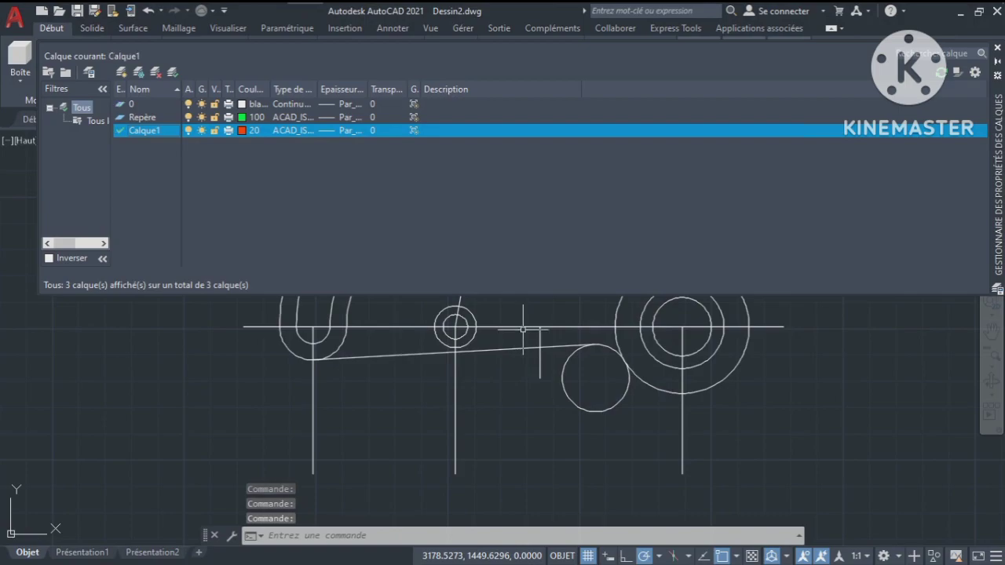
{"action": "right_click", "coordinate": [161, 130]}
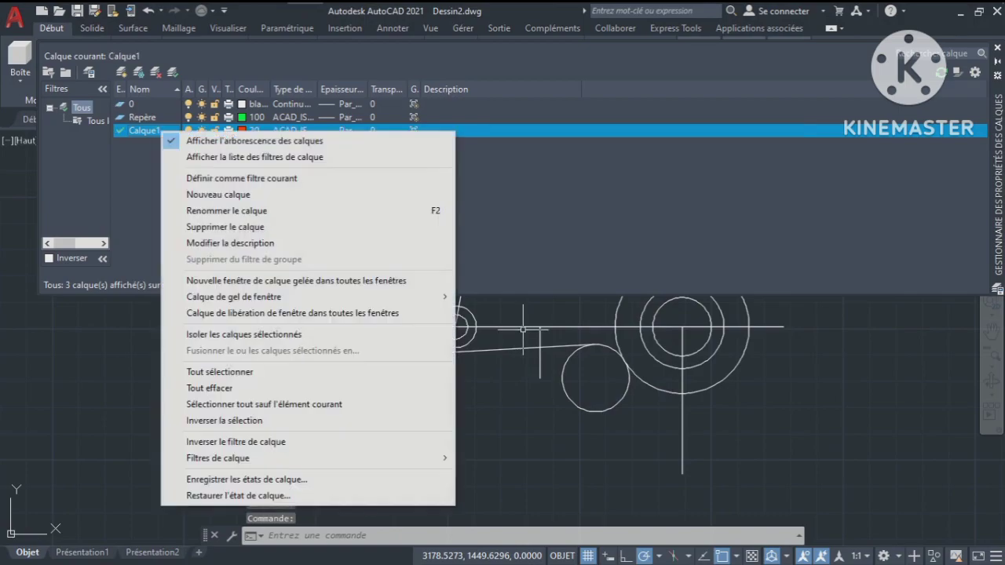
{"action": "left_click", "coordinate": [251, 211]}
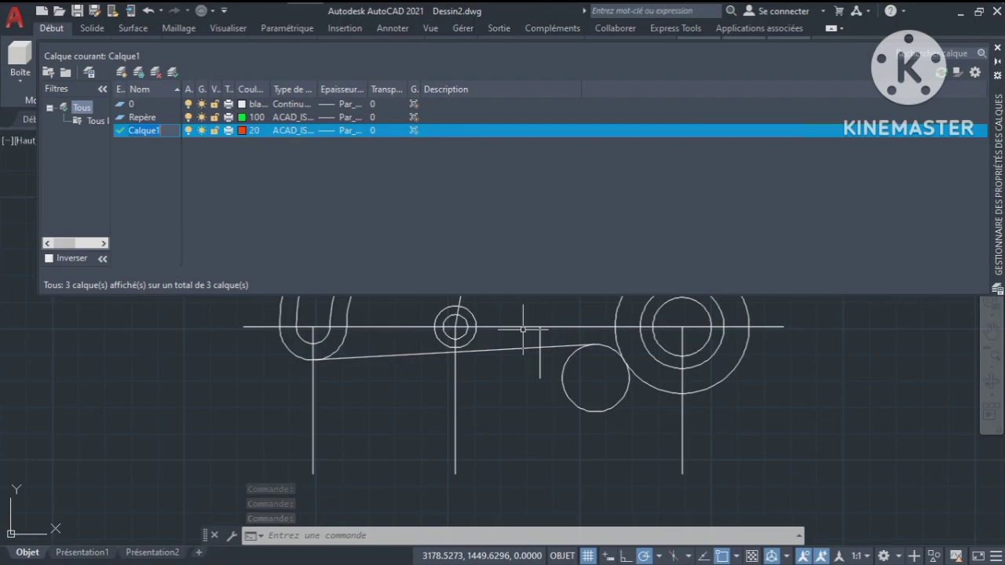
{"action": "key", "text": "BackSpace"}
{"action": "type", "text": "C"}
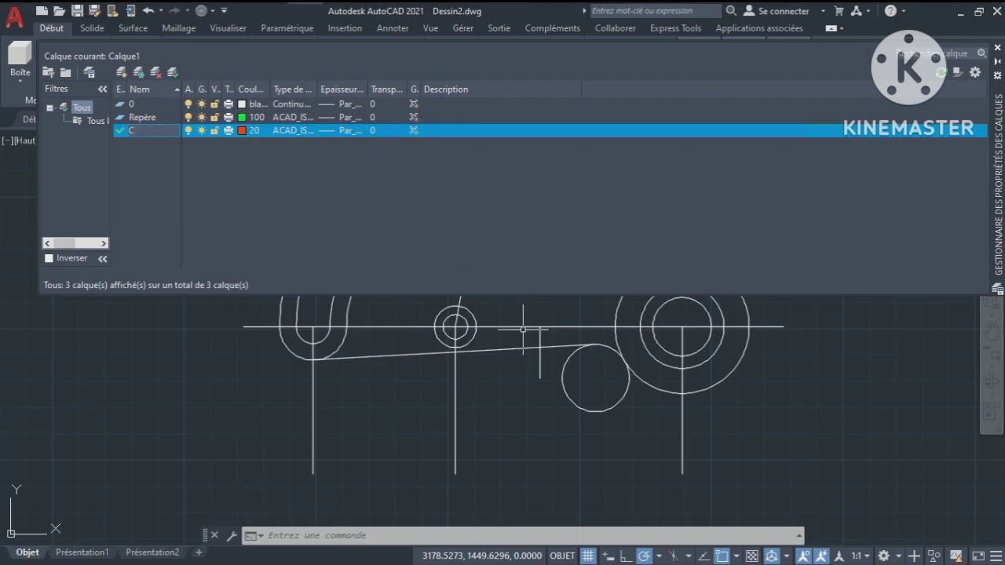
{"action": "type", "text": "oty"}
{"action": "key", "text": "BackSpace"}
{"action": "key", "text": "BackSpace"}
{"action": "type", "text": "a"}
{"action": "key", "text": "Return"}
{"action": "key", "text": "Return"}
{"action": "key", "text": "Return"}
{"action": "key", "text": "Return"}
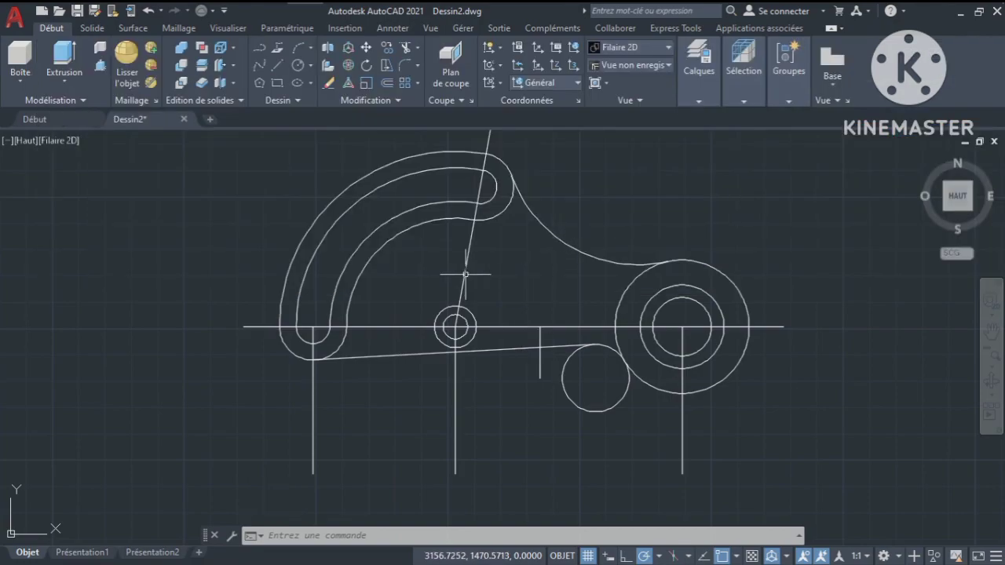
Crossing-select the slanted line through the small circle
{"action": "left_click", "coordinate": [603, 363]}
{"action": "left_click", "coordinate": [462, 288]}
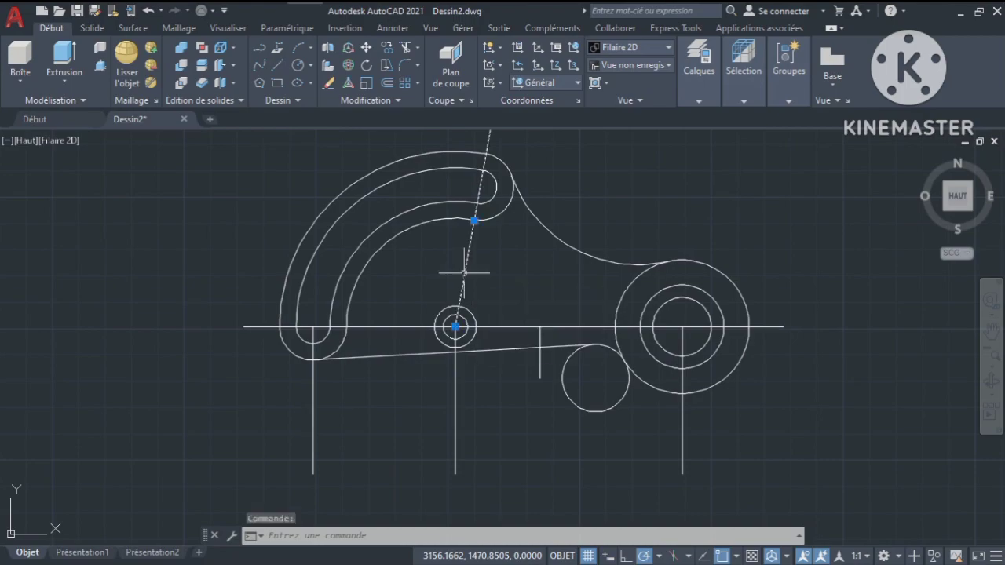
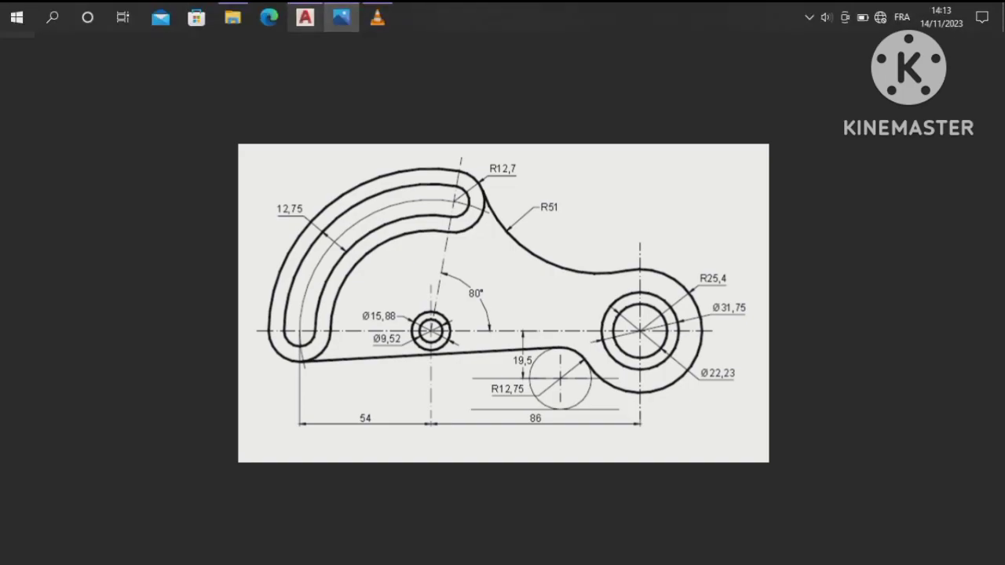
Move the vertical and horizontal axis lines through the small circle onto the Repère layer
{"action": "left_click", "coordinate": [305, 16]}
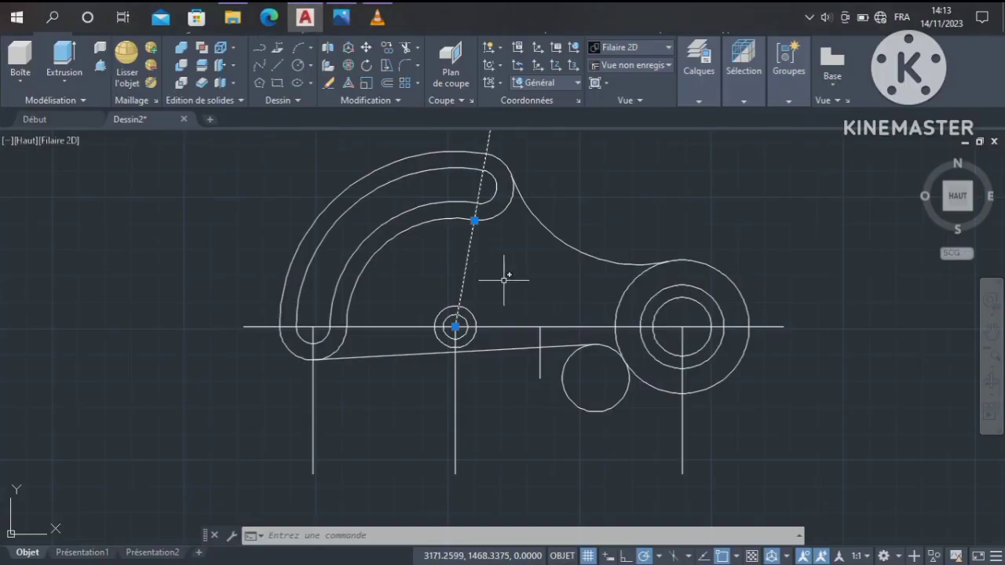
{"action": "left_click", "coordinate": [455, 390]}
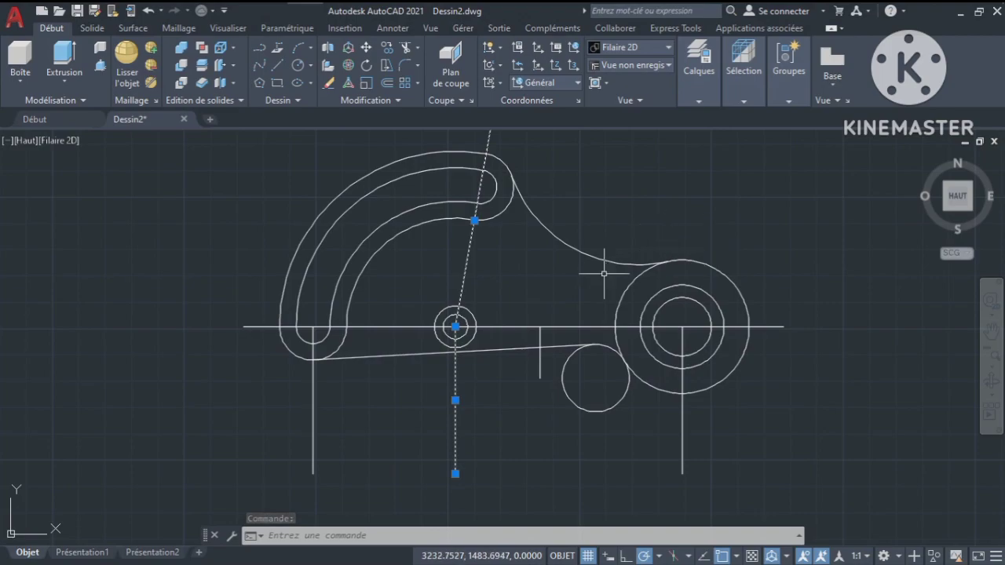
{"action": "left_click", "coordinate": [588, 327]}
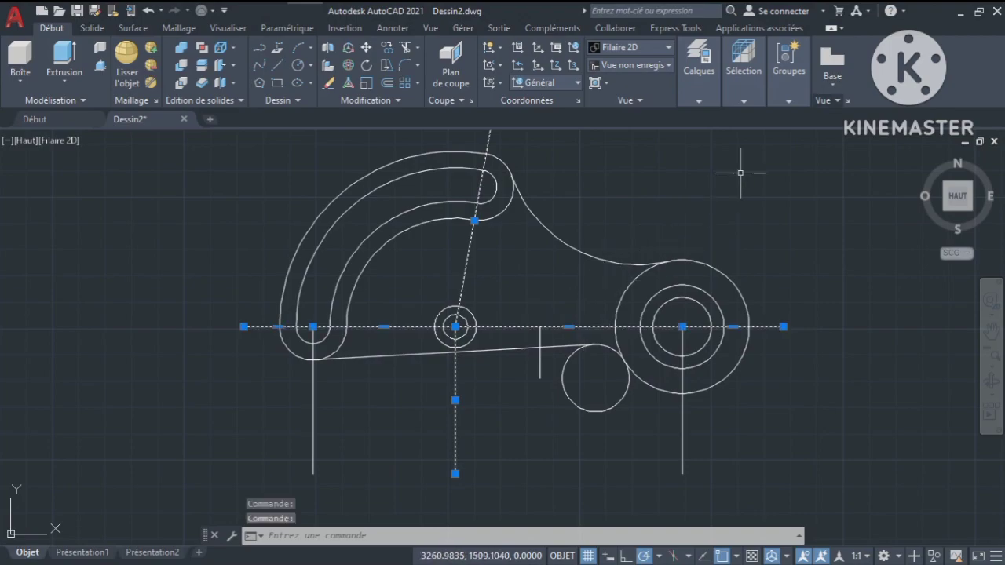
{"action": "left_click", "coordinate": [699, 101]}
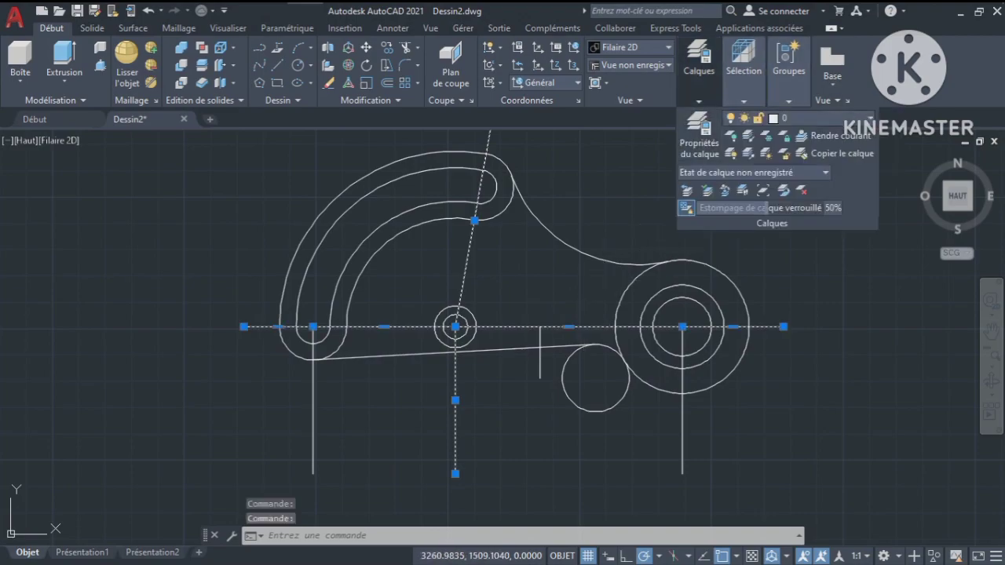
{"action": "left_click", "coordinate": [797, 117]}
{"action": "left_click", "coordinate": [800, 171]}
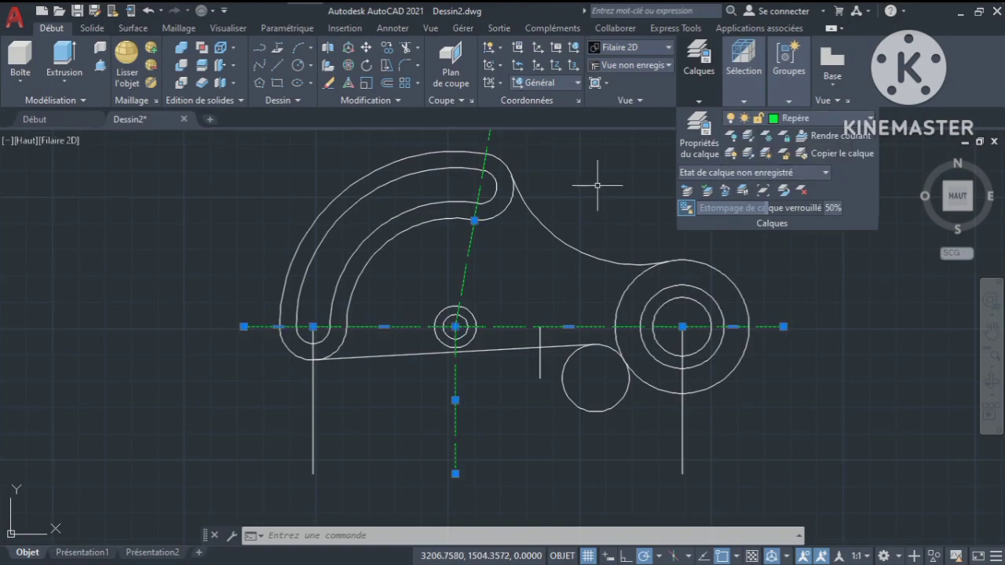
{"action": "key", "text": "Escape"}
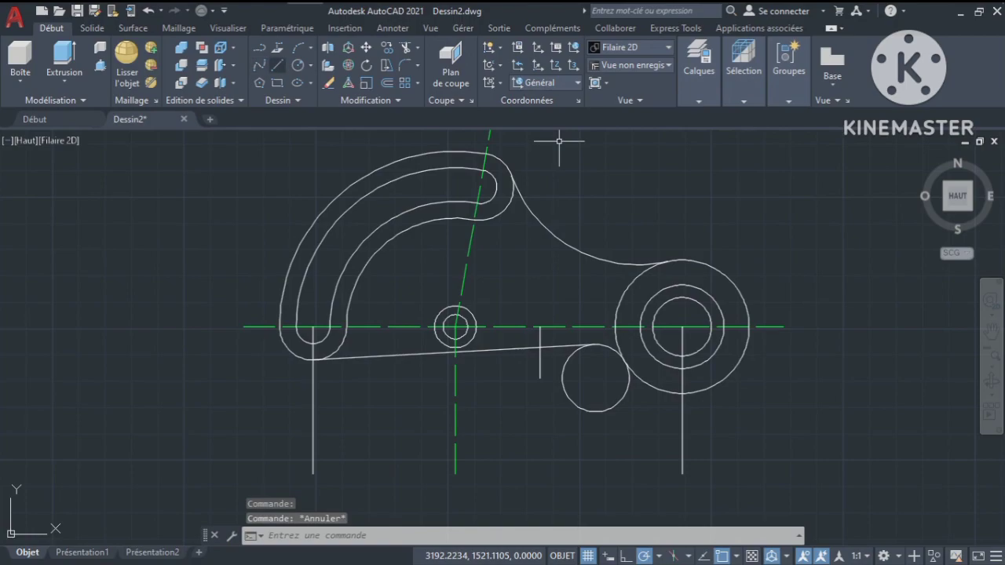
Draw a line up from the large circle's centre, then undo it
{"action": "type", "text": "l"}
{"action": "key", "text": "Return"}
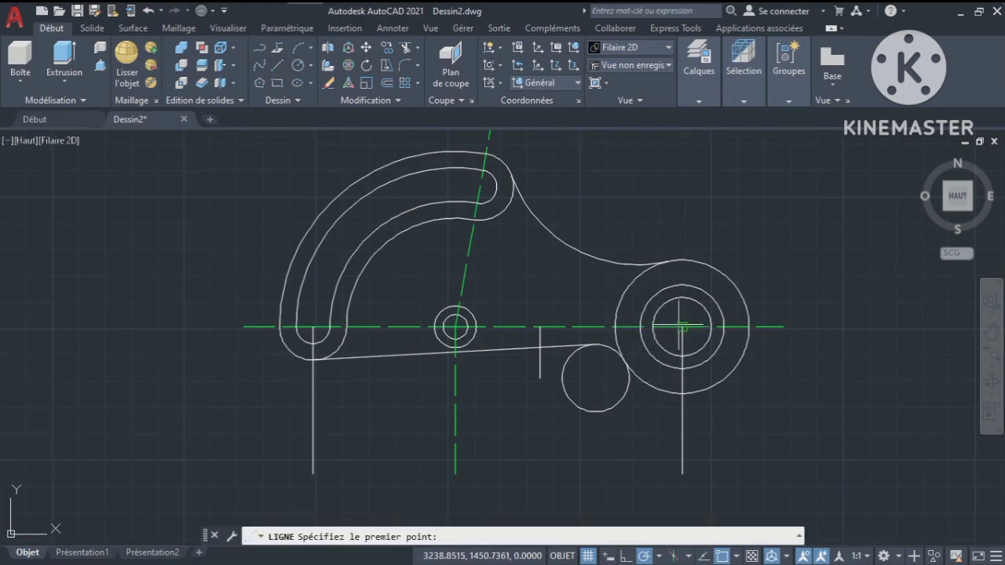
{"action": "left_click", "coordinate": [682, 326]}
{"action": "left_click", "coordinate": [680, 197]}
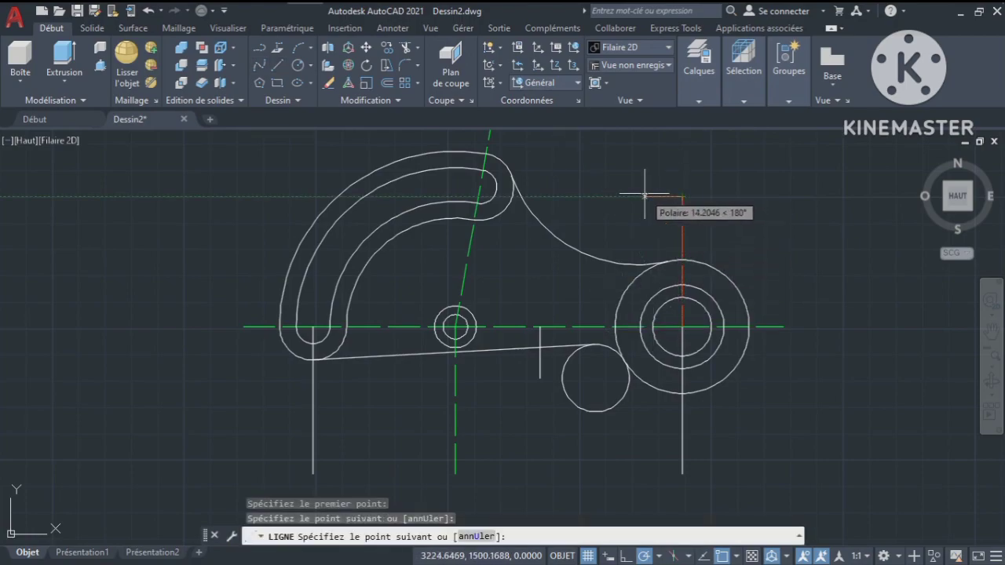
{"action": "key", "text": "Return"}
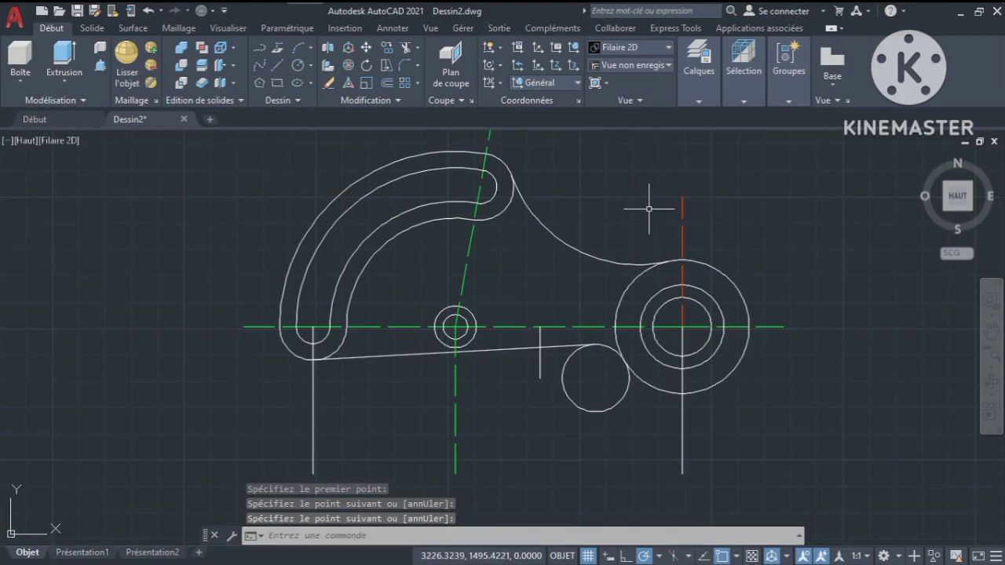
{"action": "key", "text": "ctrl+z"}
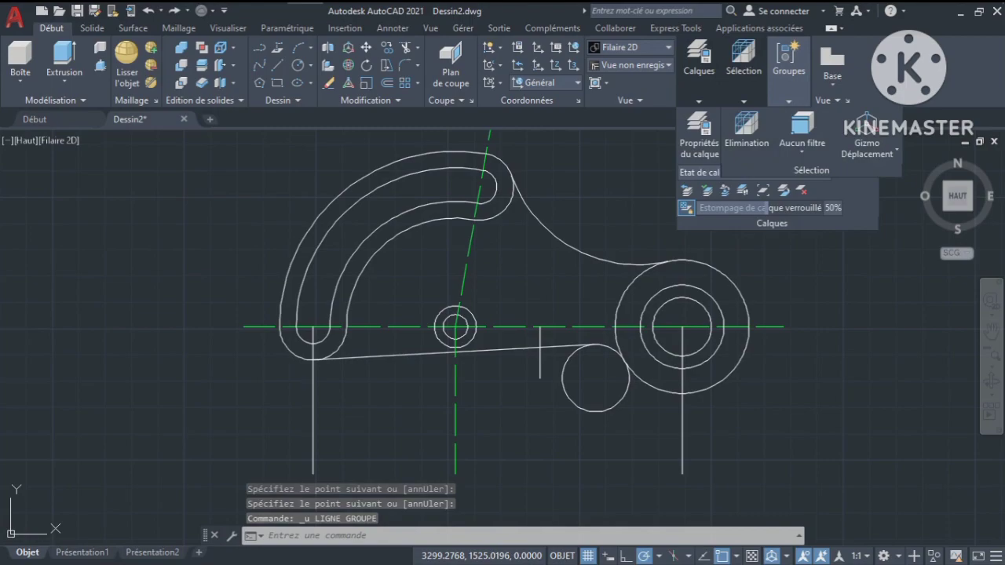
Make layer 0 current and redraw a vertical line above the large circle's centre
{"action": "left_click", "coordinate": [801, 118]}
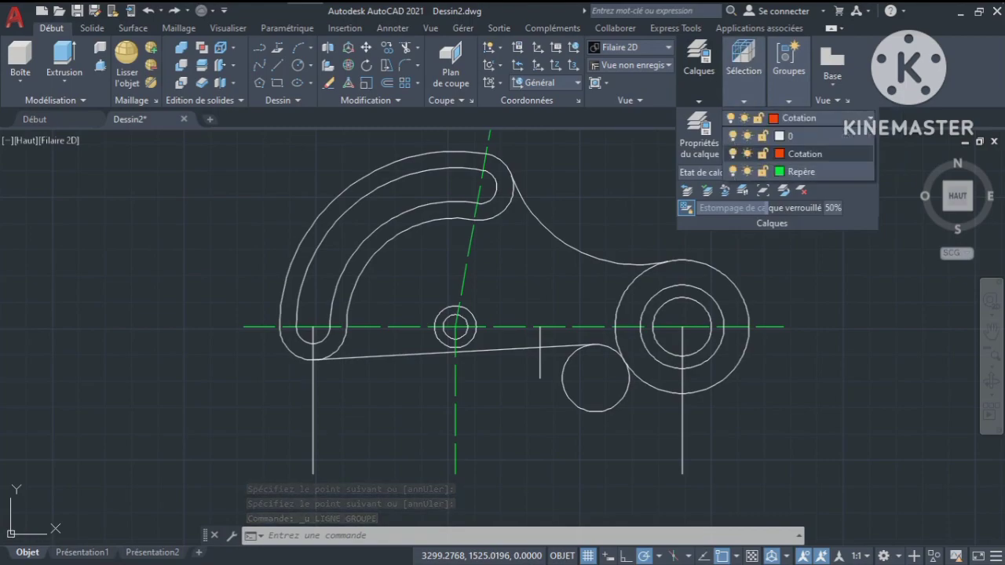
{"action": "left_click", "coordinate": [785, 129]}
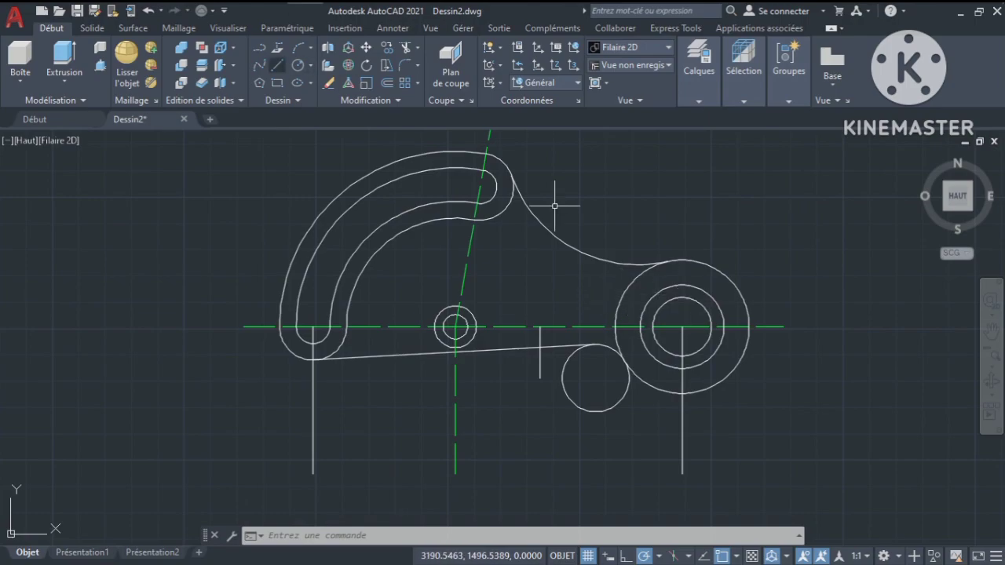
{"action": "type", "text": "l"}
{"action": "key", "text": "Return"}
{"action": "left_click", "coordinate": [682, 326]}
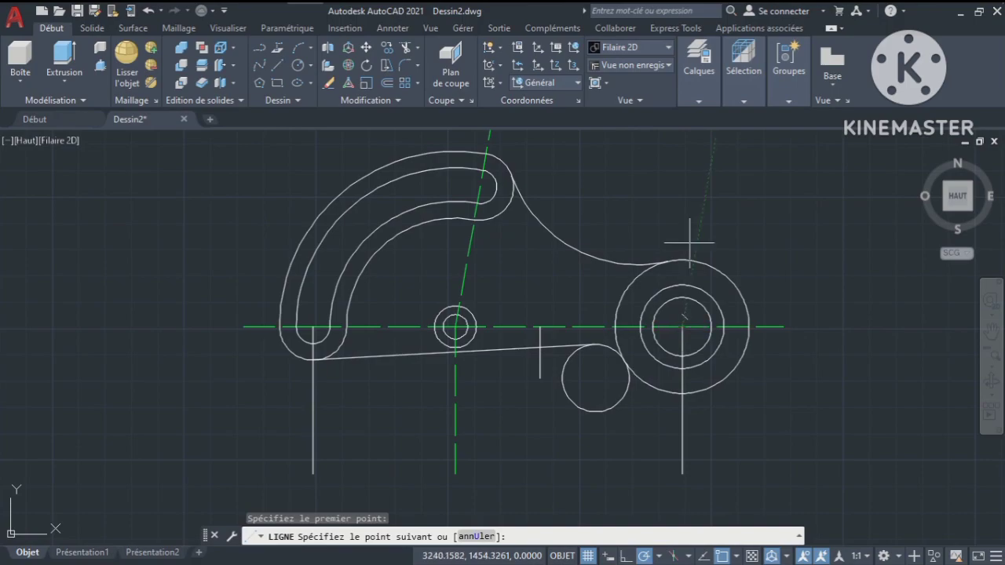
{"action": "left_click", "coordinate": [682, 157]}
{"action": "key", "text": "Return"}
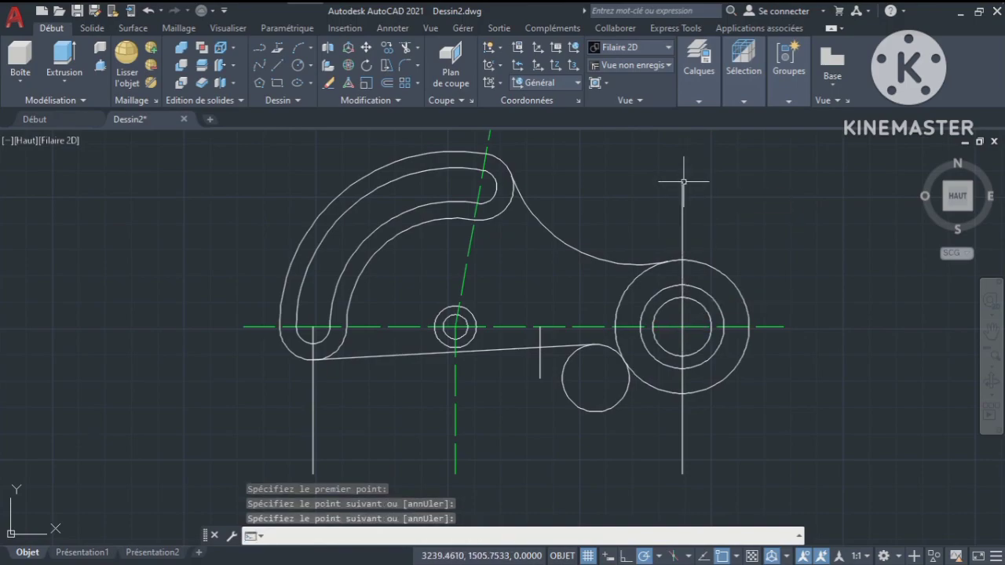
Join the new upper line with the lower vertical line into one axis
{"action": "left_click", "coordinate": [683, 182]}
{"action": "left_click", "coordinate": [683, 363]}
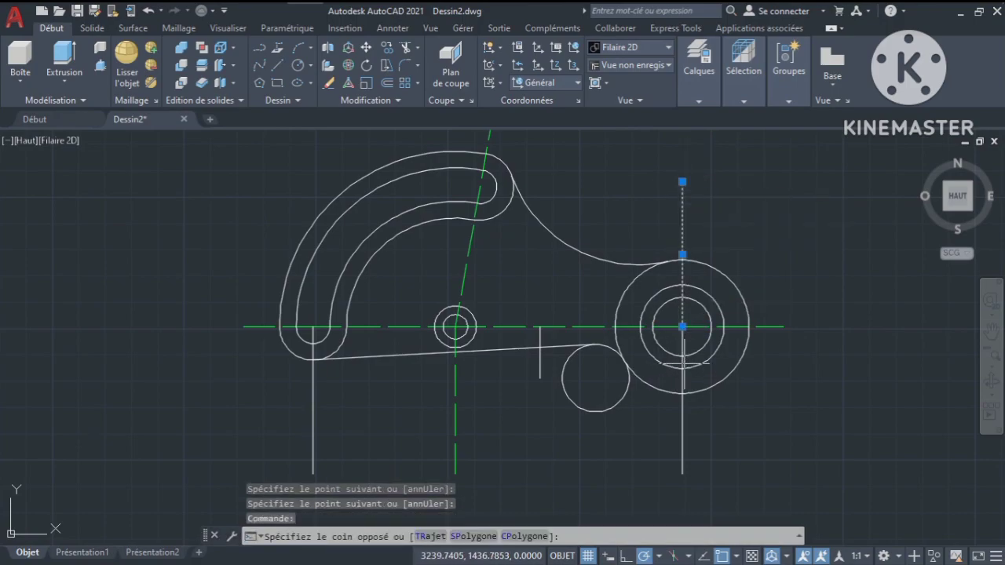
{"action": "left_click", "coordinate": [674, 368]}
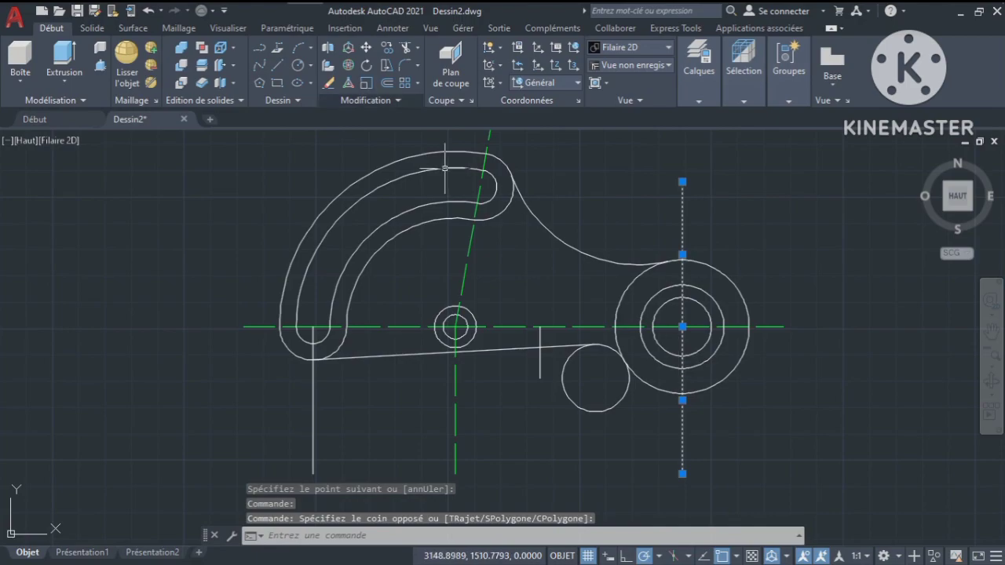
{"action": "left_click", "coordinate": [367, 100]}
{"action": "left_click", "coordinate": [383, 135]}
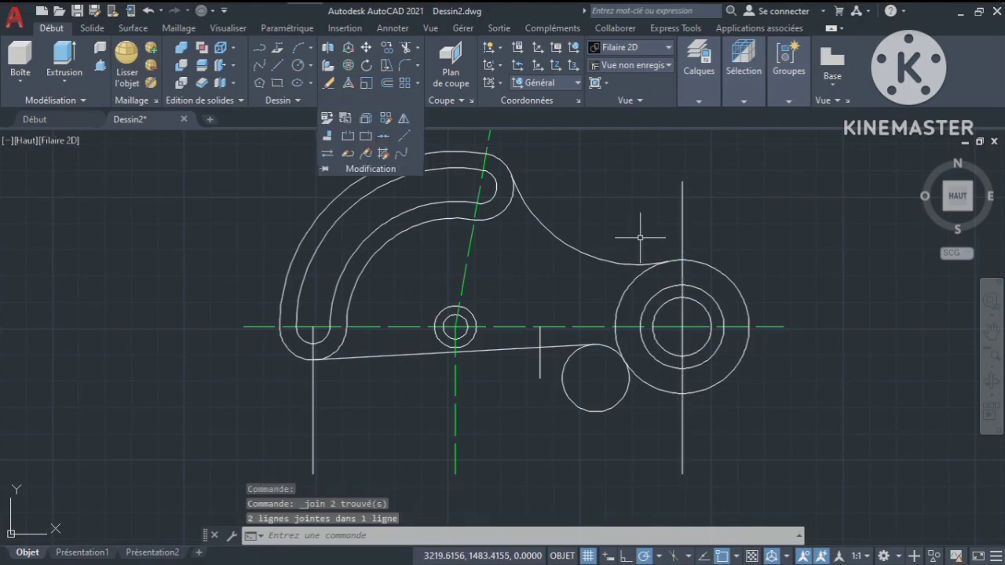
{"action": "key", "text": "Return"}
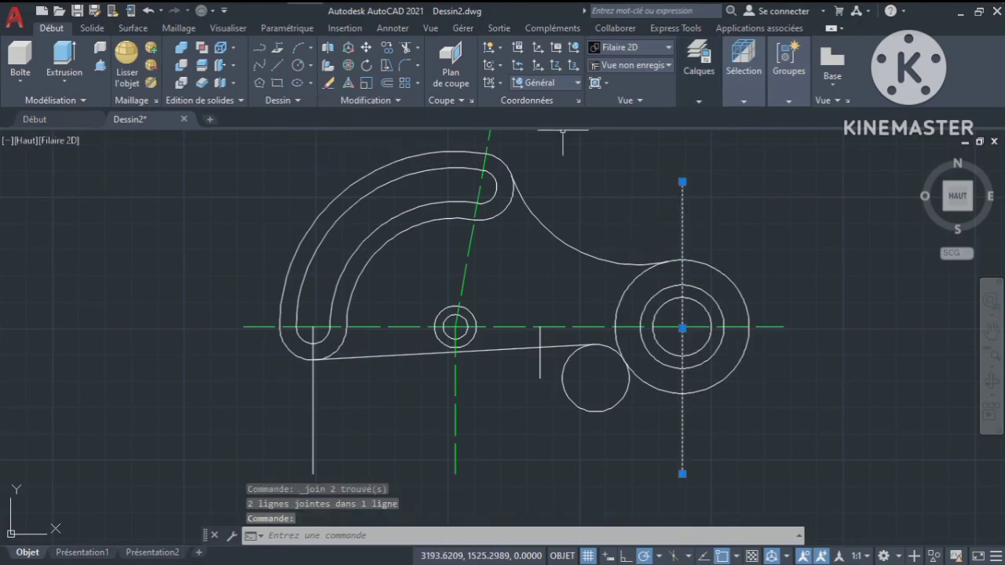
Put the joined vertical axis on the Repère layer and open the Layer Properties Manager
{"action": "left_click", "coordinate": [699, 100]}
{"action": "left_click", "coordinate": [797, 118]}
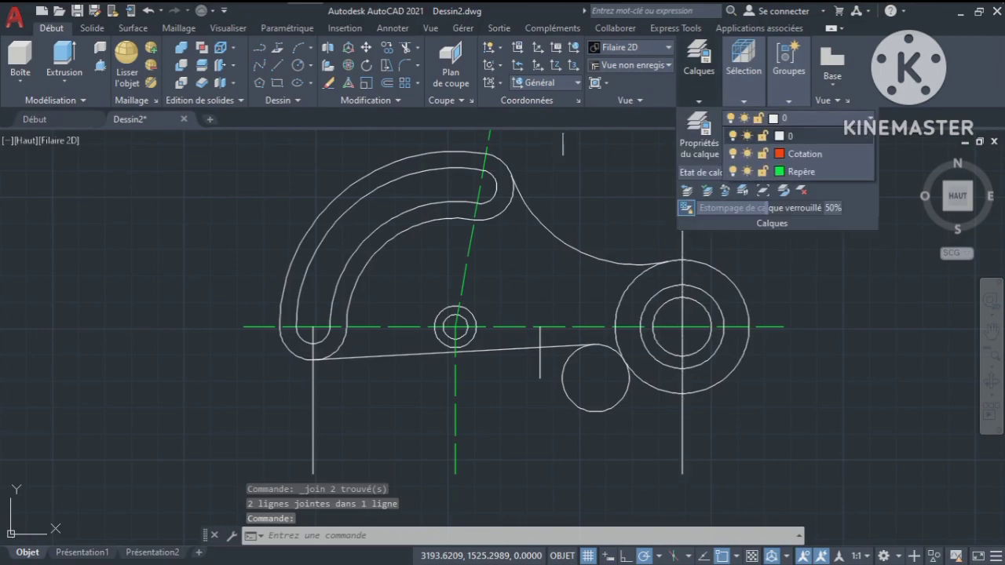
{"action": "left_click", "coordinate": [785, 171]}
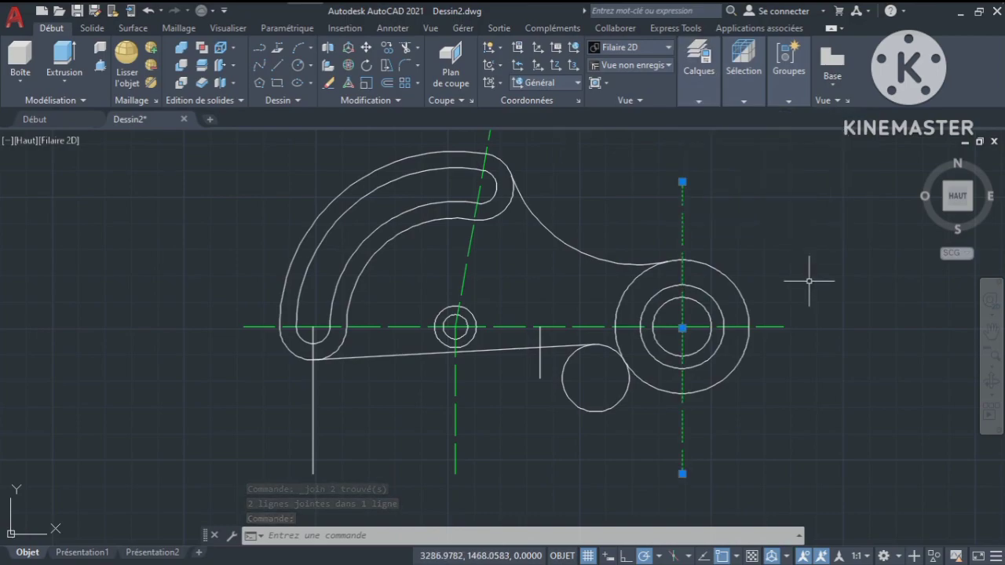
{"action": "type", "text": "z"}
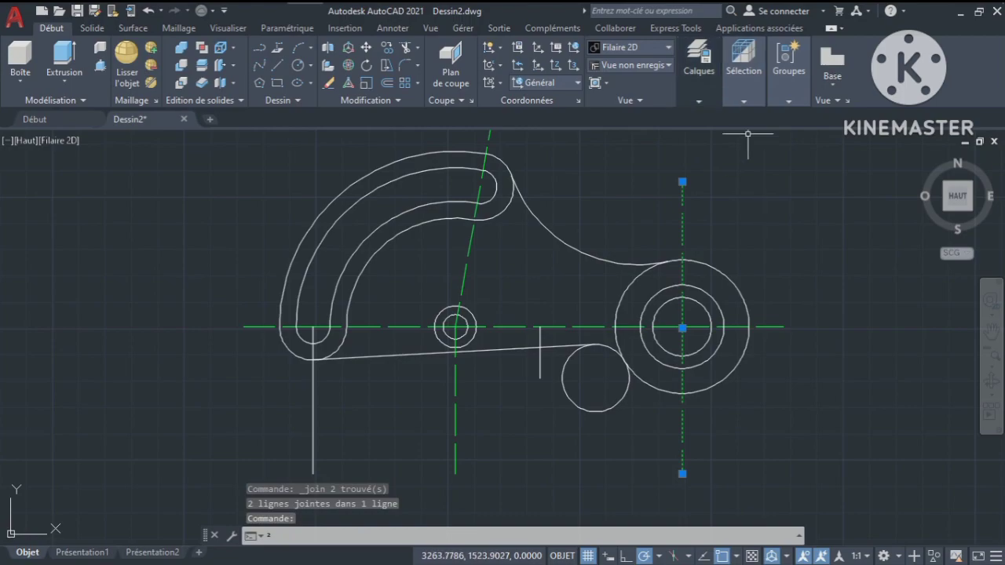
{"action": "left_click", "coordinate": [699, 78]}
{"action": "left_click", "coordinate": [699, 134]}
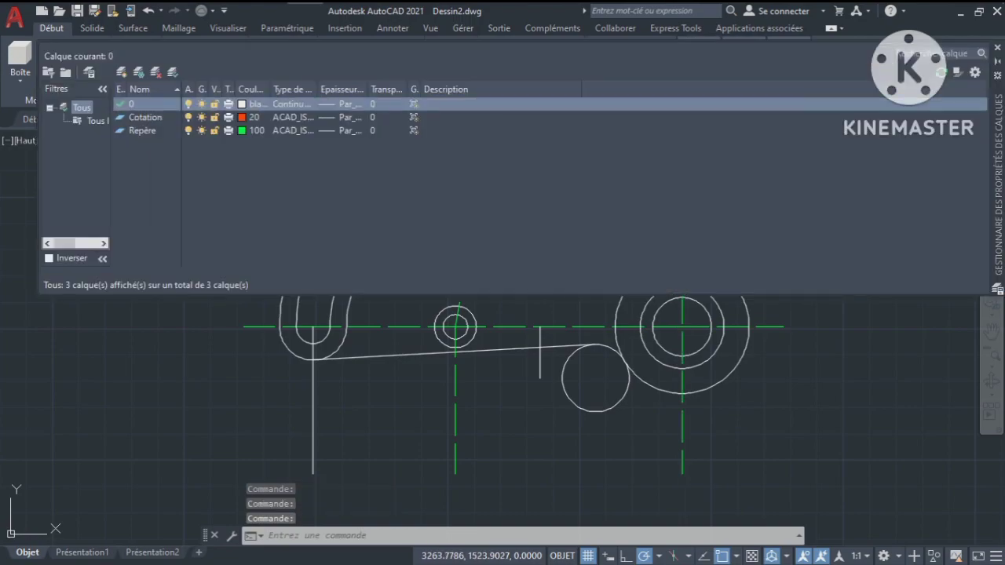
Give the Cotation layer the Continuous linetype and close the layer palette
{"action": "left_click", "coordinate": [291, 117]}
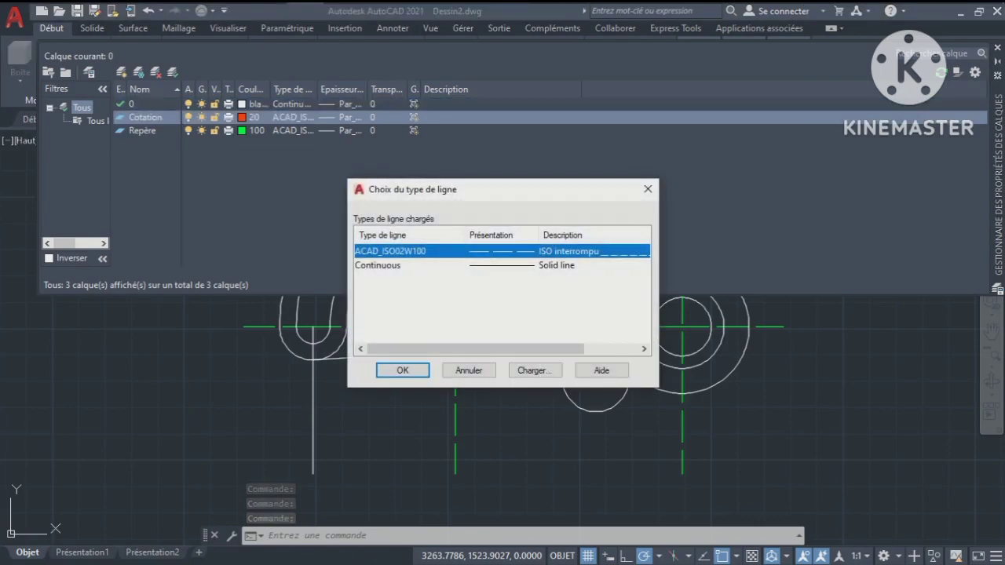
{"action": "left_click", "coordinate": [378, 265]}
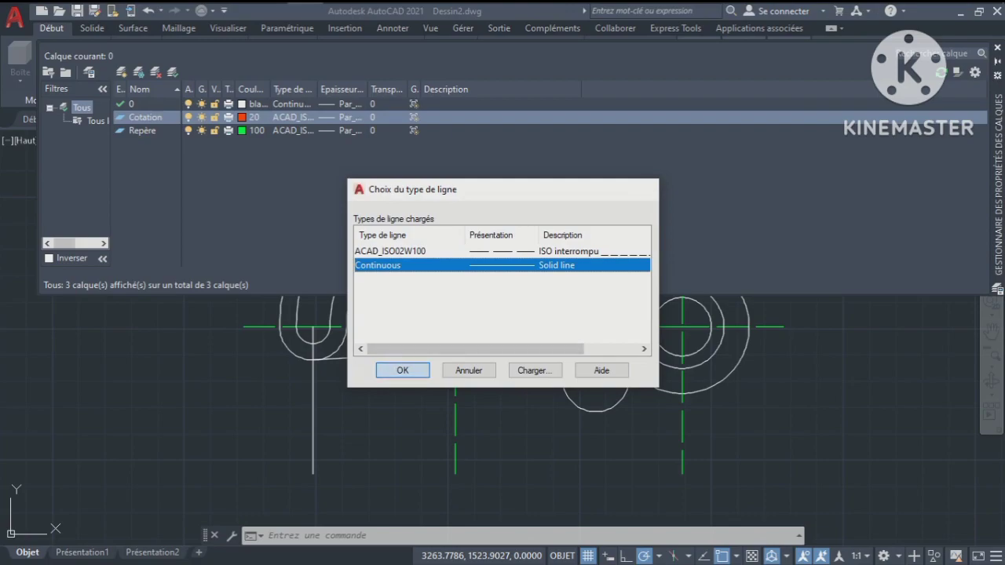
{"action": "left_click", "coordinate": [402, 370]}
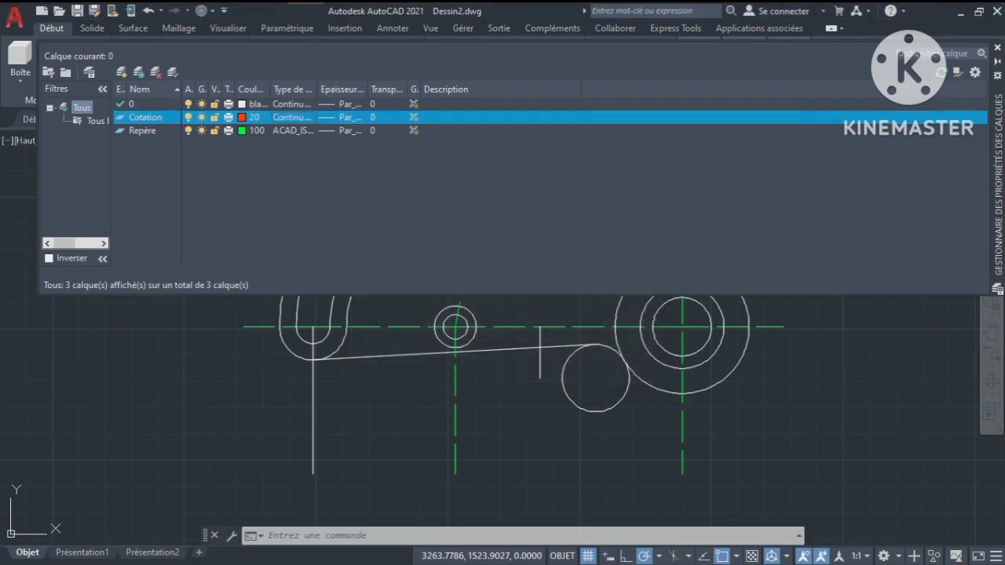
{"action": "left_click", "coordinate": [997, 47]}
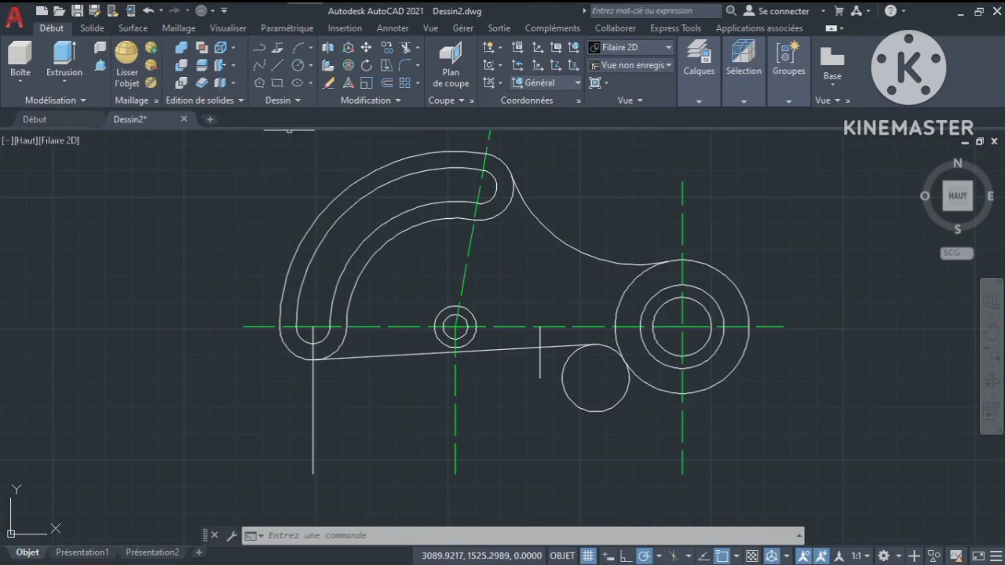
Add a 54 linear dimension from the hook's left end to the small hole's centreline
{"action": "left_click", "coordinate": [393, 28]}
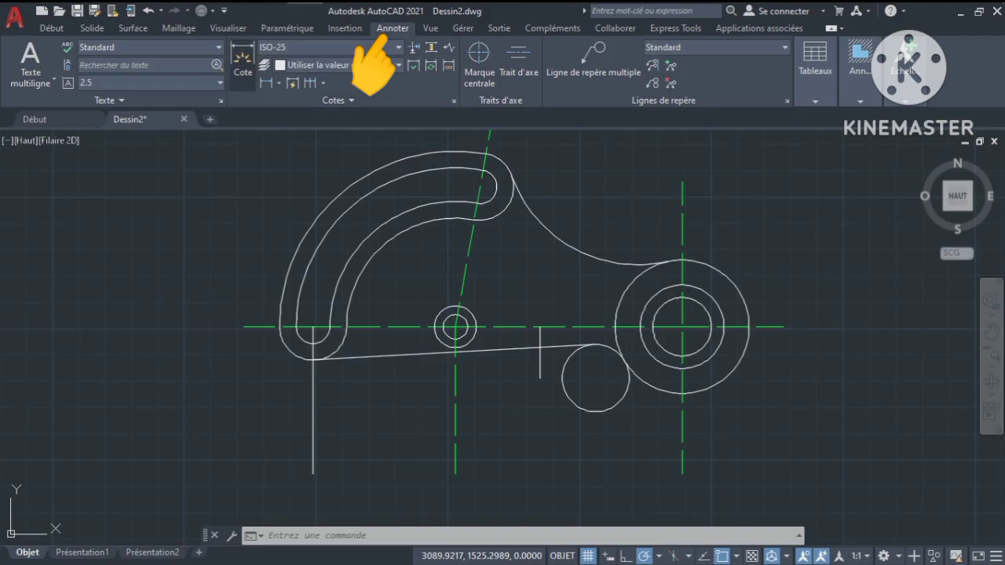
{"action": "left_click", "coordinate": [243, 61]}
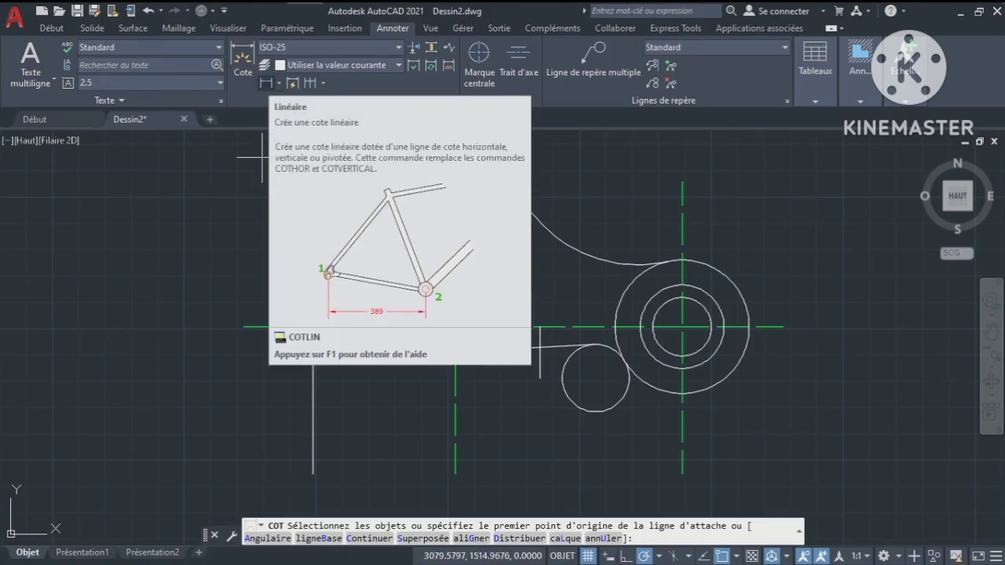
{"action": "left_click", "coordinate": [279, 83]}
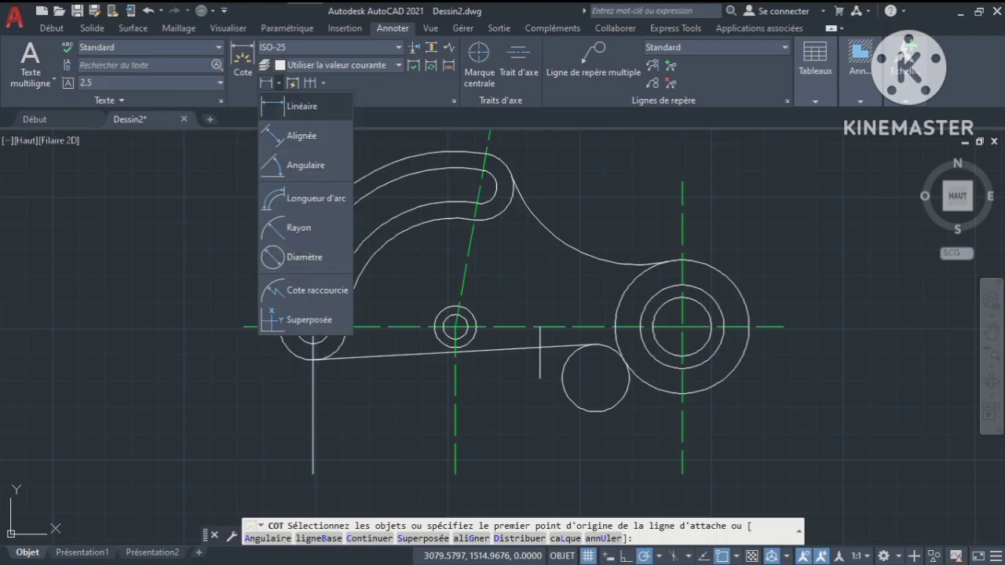
{"action": "left_click", "coordinate": [302, 106]}
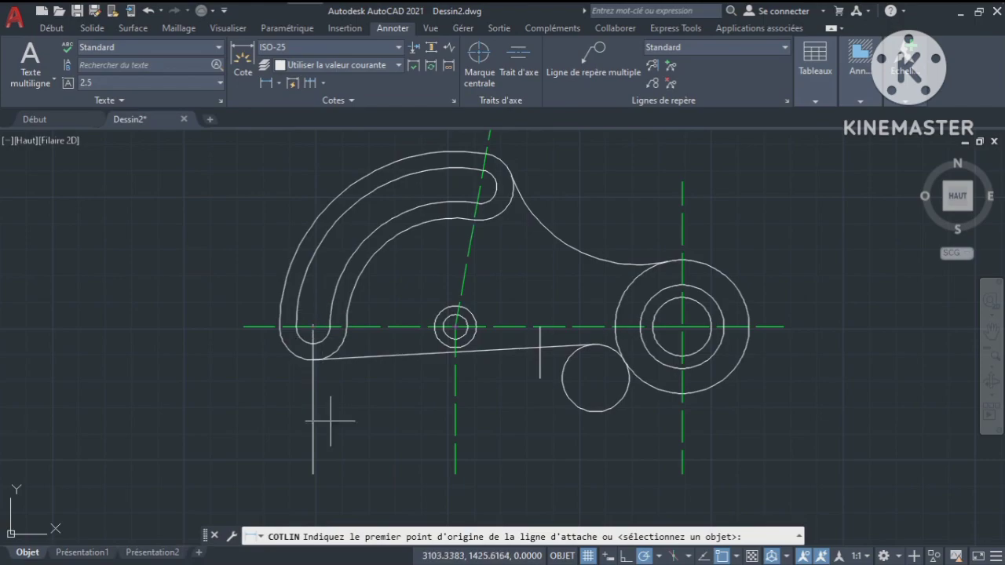
{"action": "left_click", "coordinate": [312, 474]}
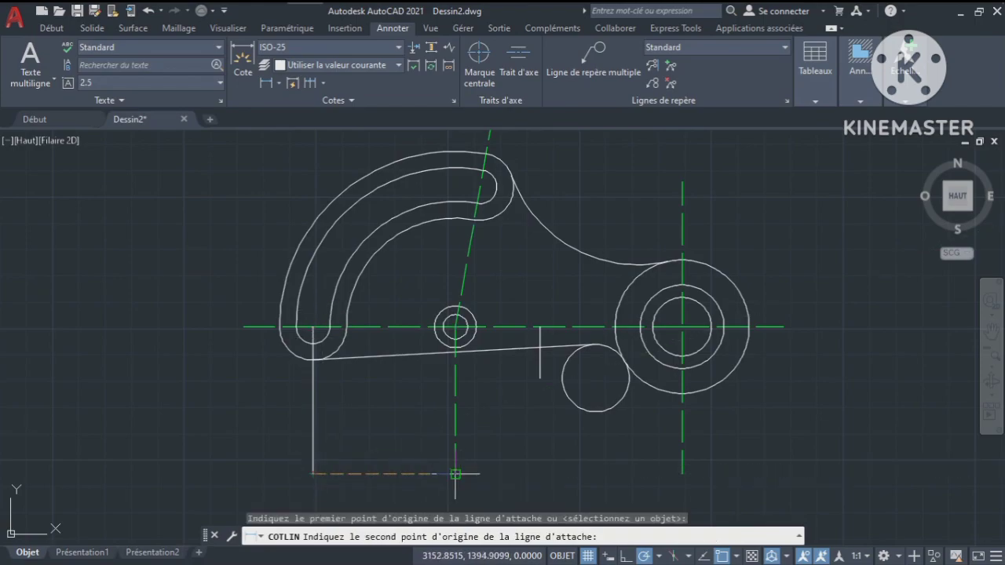
{"action": "left_click", "coordinate": [455, 474]}
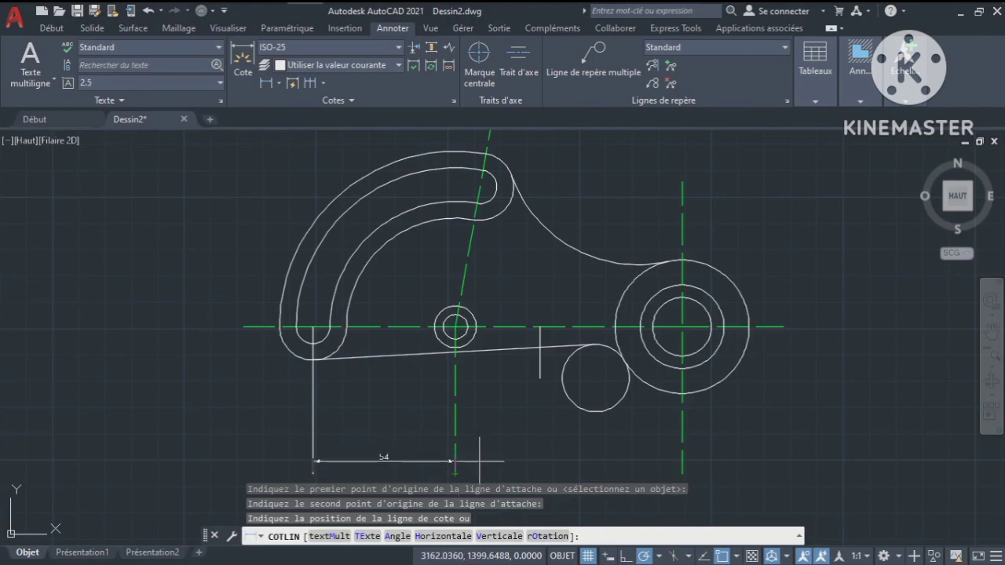
{"action": "left_click", "coordinate": [490, 464]}
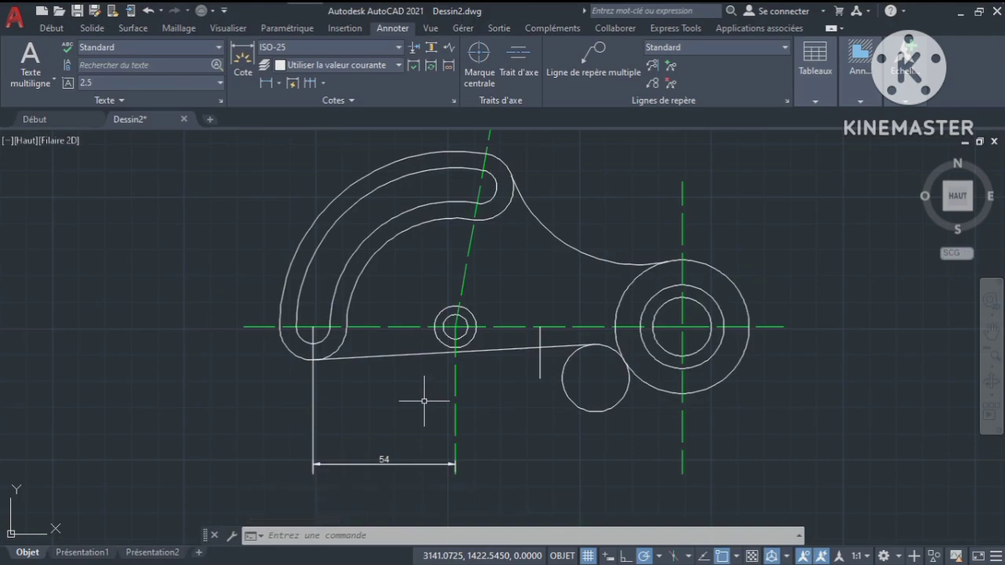
Chain an 86 linear dimension from the small hole to the large circle's centre
{"action": "key", "text": "Return"}
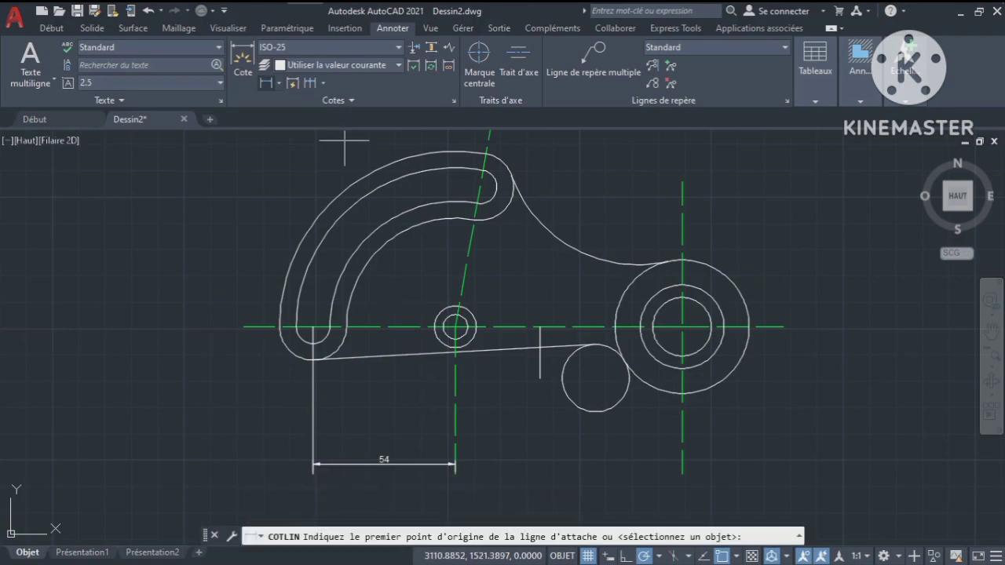
{"action": "left_click", "coordinate": [455, 473]}
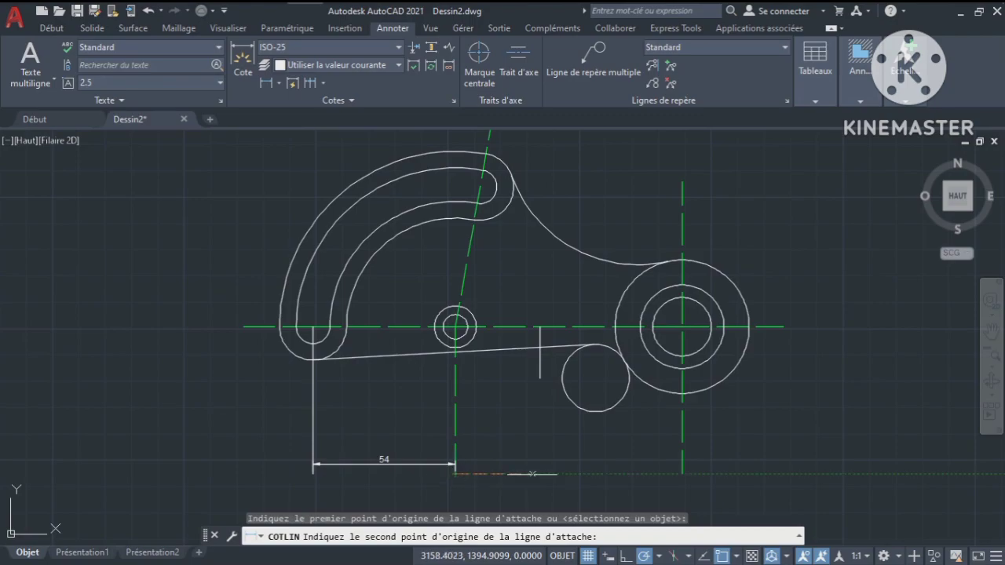
{"action": "left_click", "coordinate": [682, 473]}
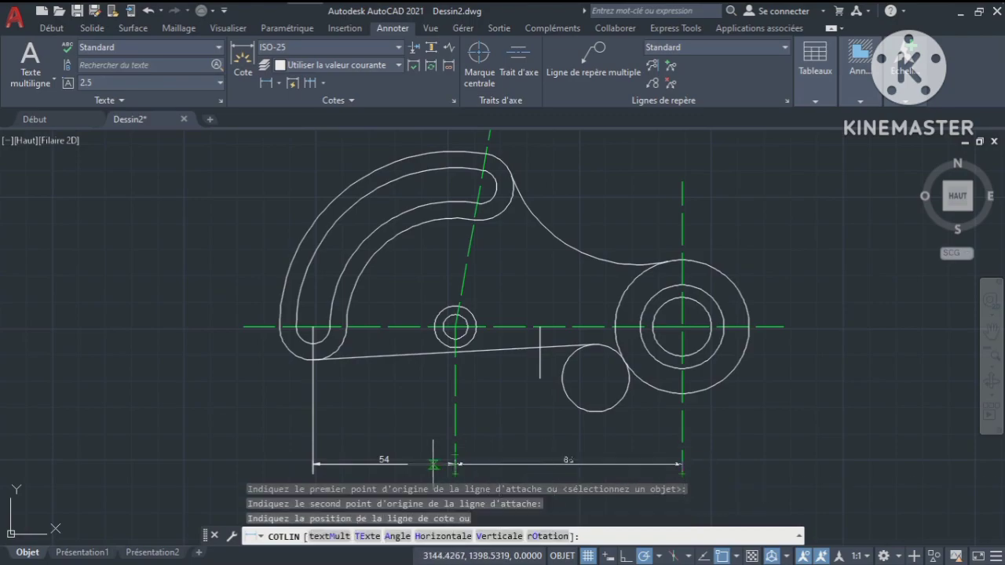
{"action": "left_click", "coordinate": [436, 464]}
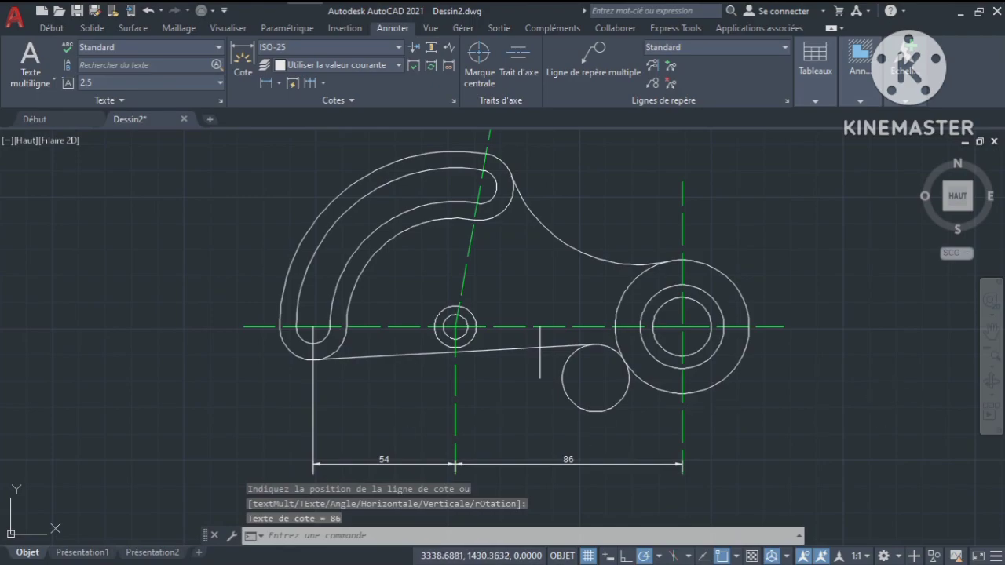
{"action": "left_click", "coordinate": [991, 329]}
{"action": "left_click_drag", "start_coordinate": [803, 405], "coordinate": [804, 390]}
{"action": "key", "text": "Escape"}
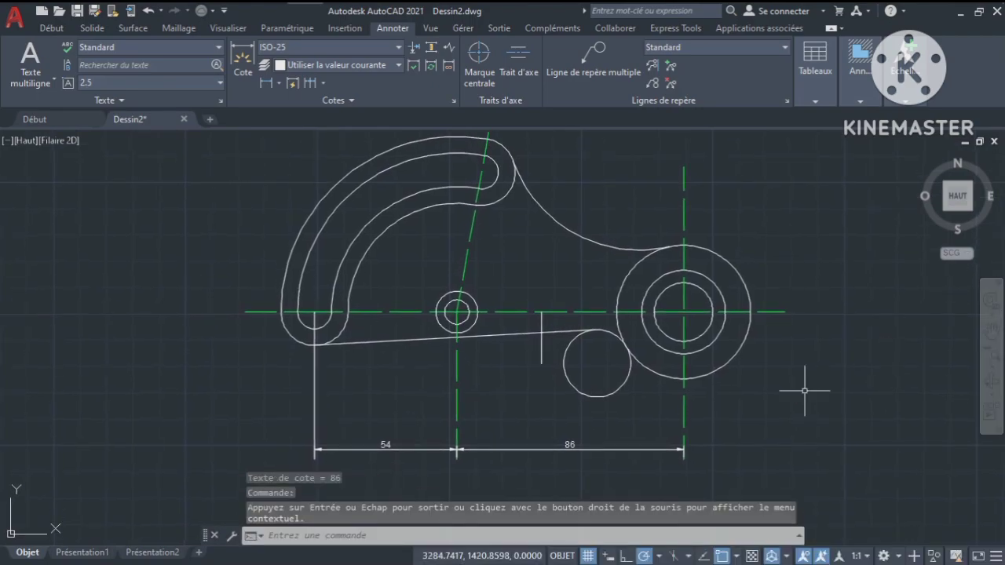
Add an 80° angular dimension between the horizontal and slanted centrelines
{"action": "left_click", "coordinate": [278, 82]}
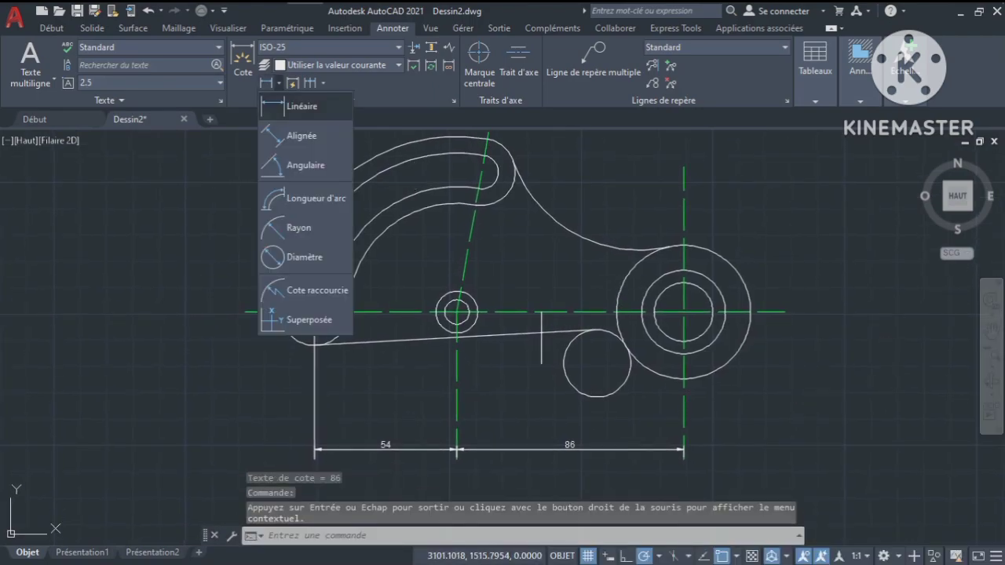
{"action": "left_click", "coordinate": [305, 165]}
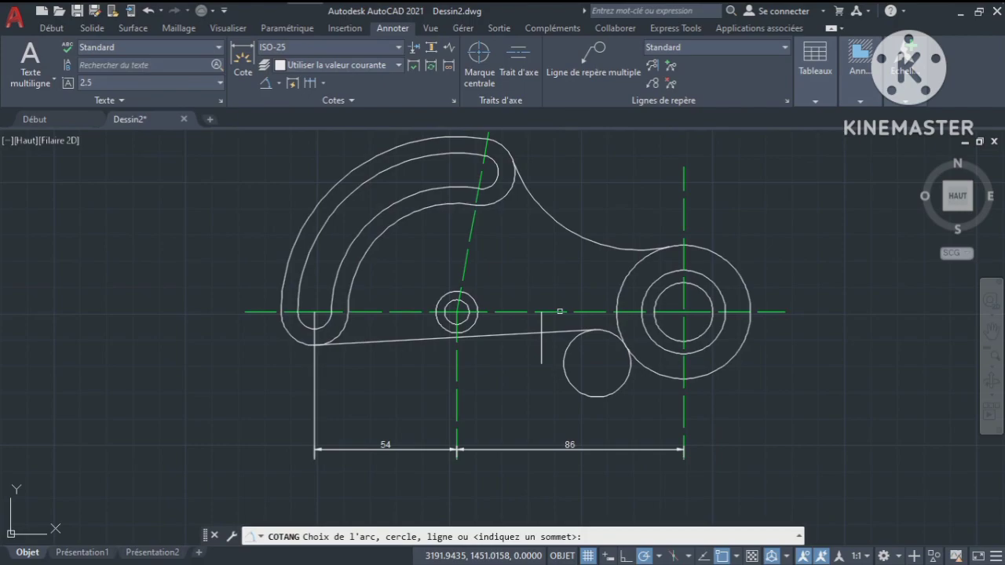
{"action": "left_click", "coordinate": [560, 312]}
{"action": "left_click", "coordinate": [471, 228]}
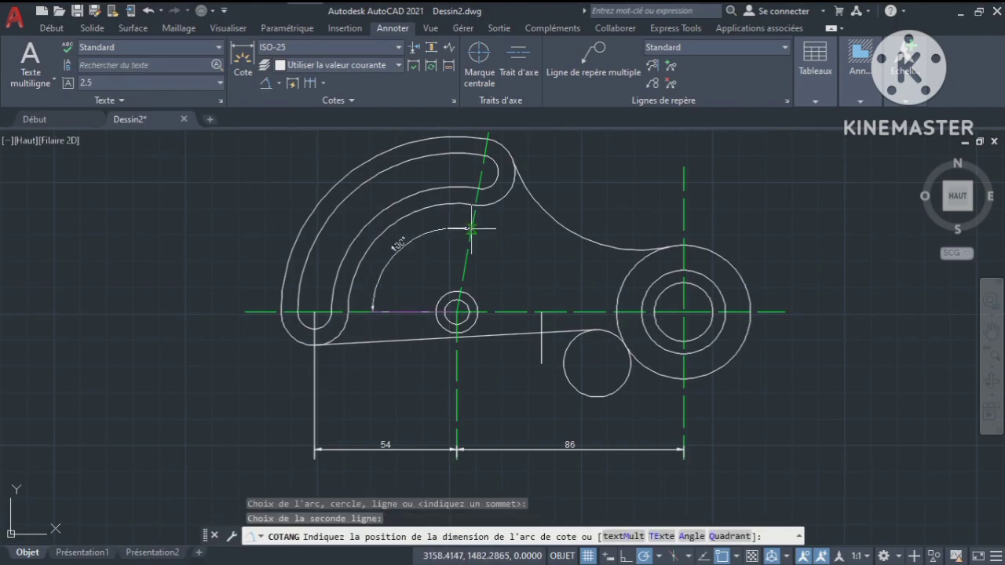
{"action": "left_click", "coordinate": [512, 270]}
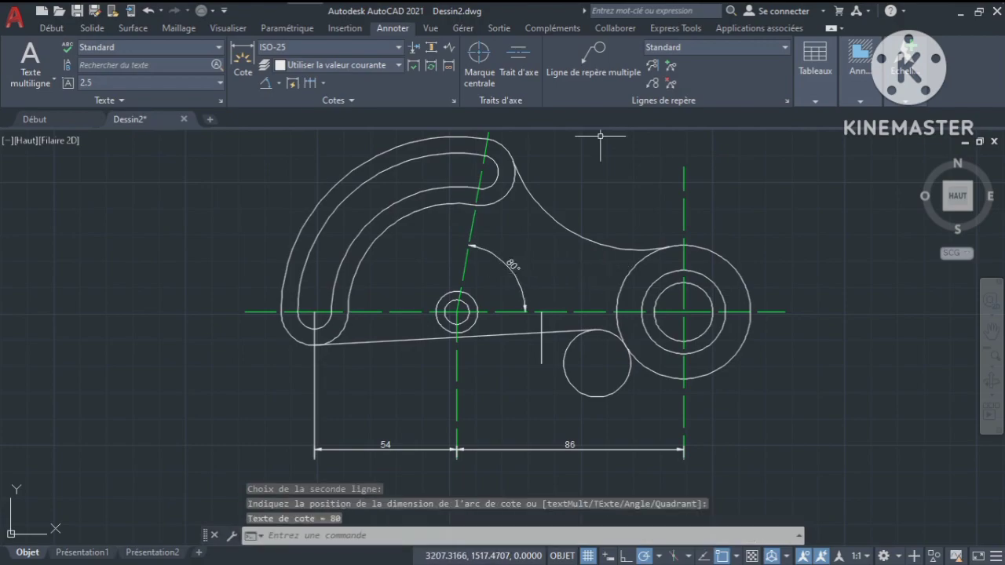
{"action": "left_click", "coordinate": [278, 83]}
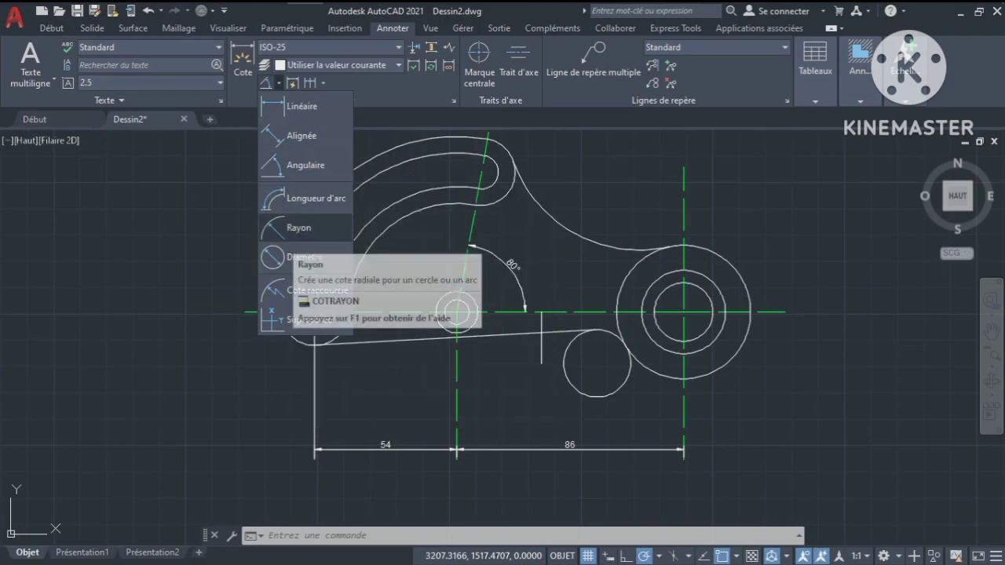
Dimension the large outer circle with radius R25.4
{"action": "left_click", "coordinate": [298, 228]}
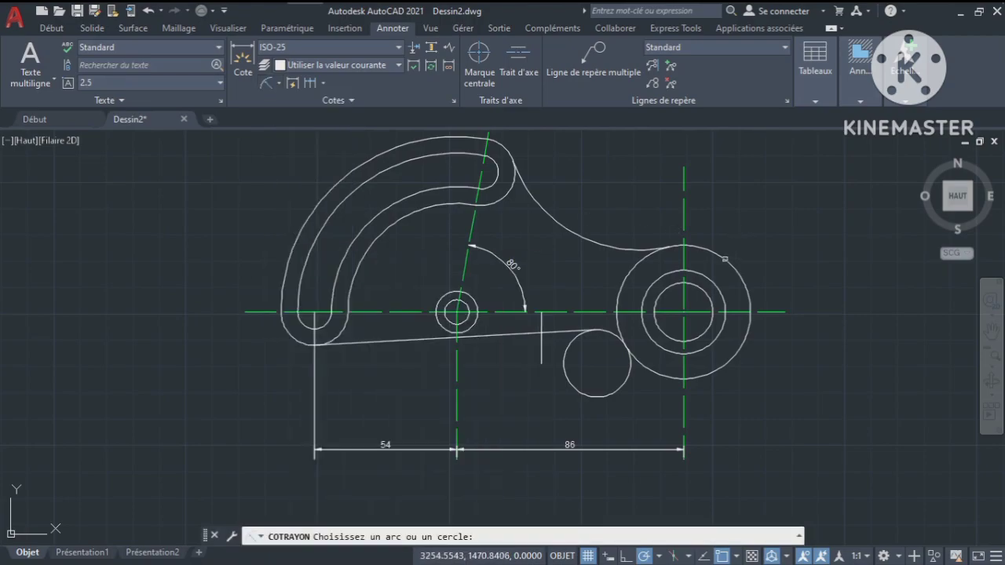
{"action": "left_click", "coordinate": [725, 258]}
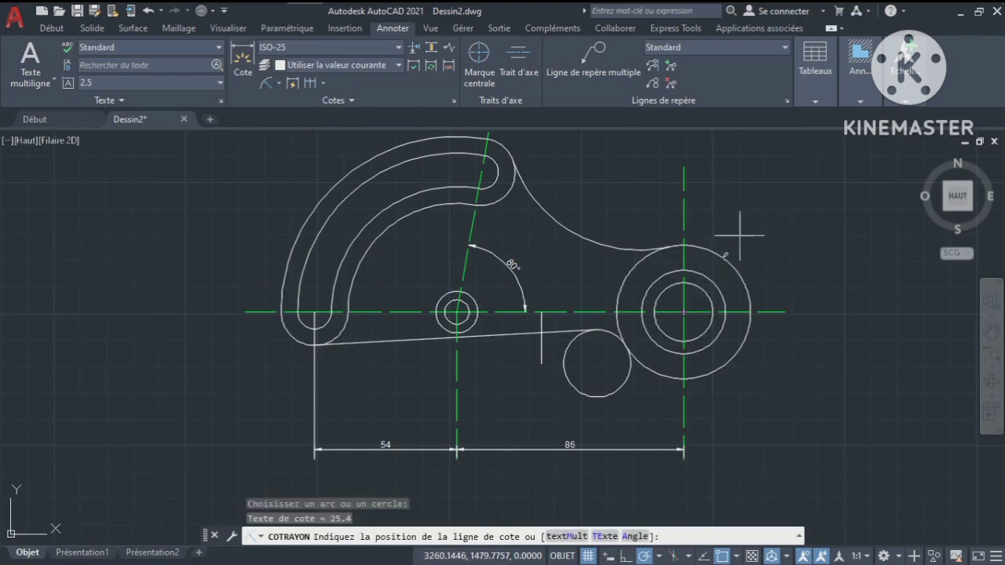
{"action": "left_click", "coordinate": [734, 231]}
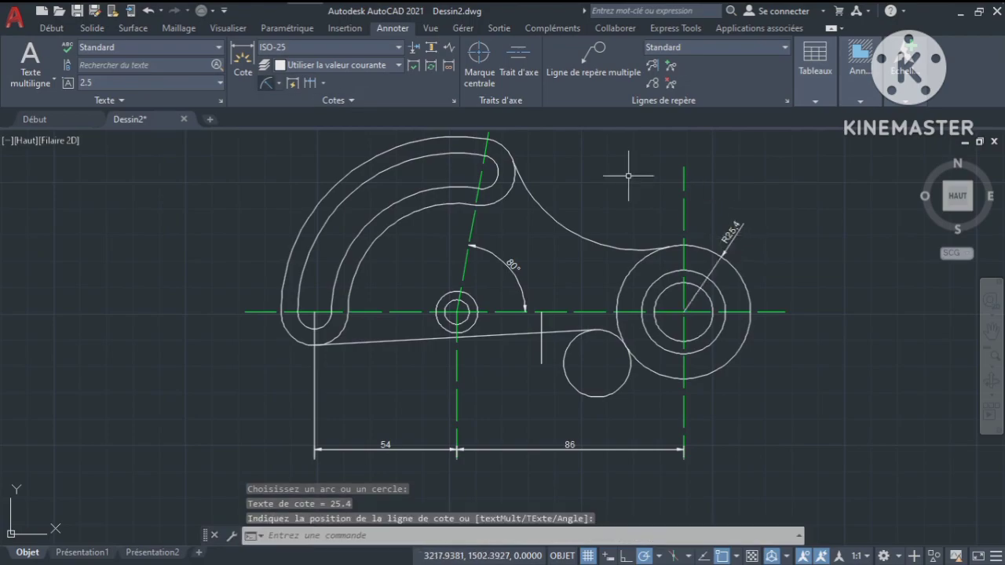
Add a Ø31.75 diameter dimension to the middle circle
{"action": "left_click", "coordinate": [277, 83]}
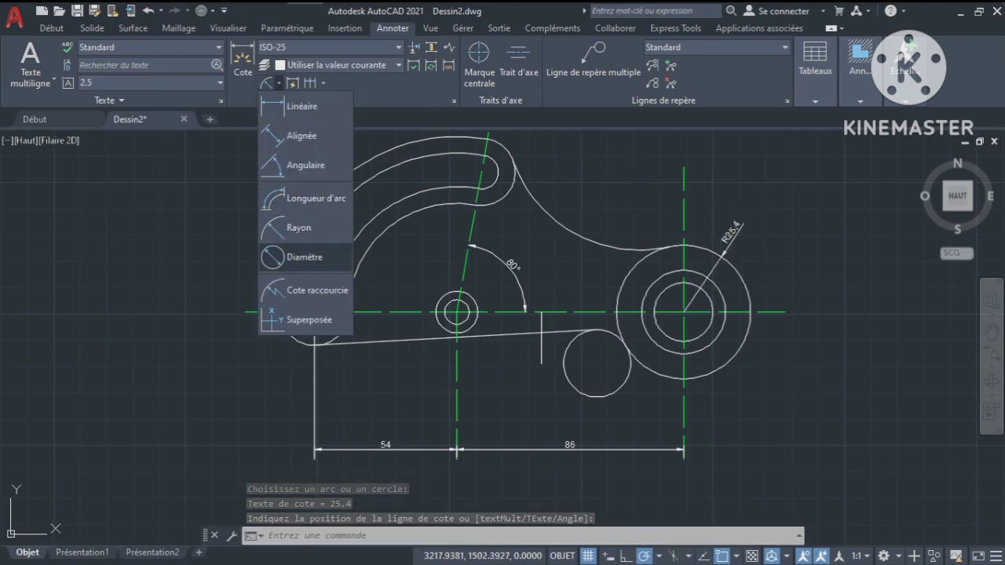
{"action": "left_click", "coordinate": [305, 257]}
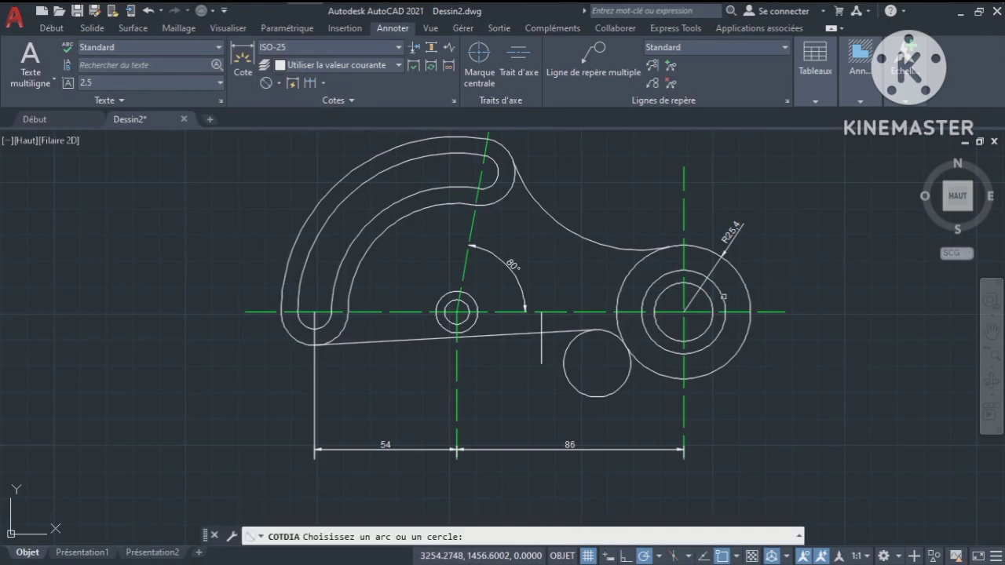
{"action": "left_click", "coordinate": [722, 296]}
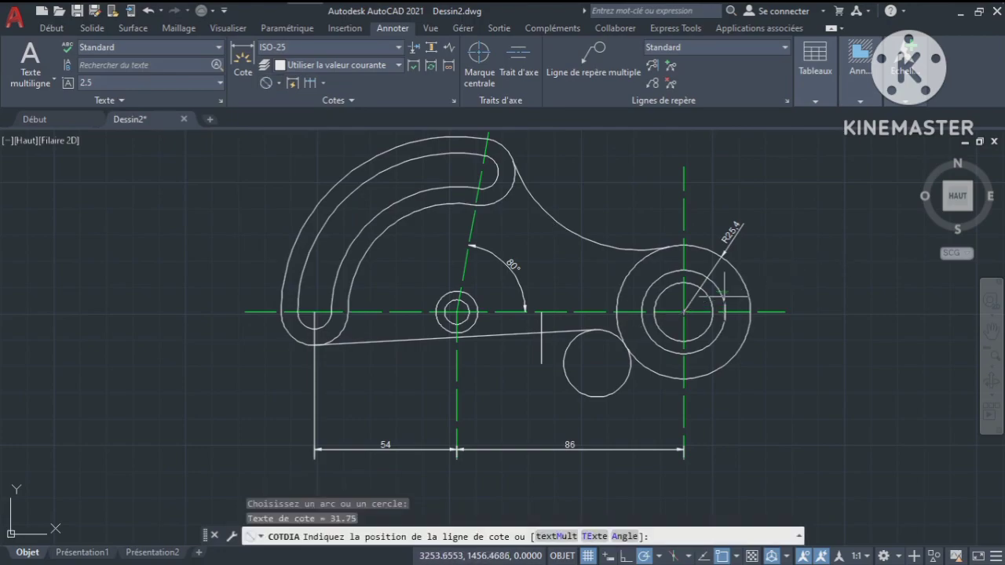
{"action": "left_click", "coordinate": [788, 284]}
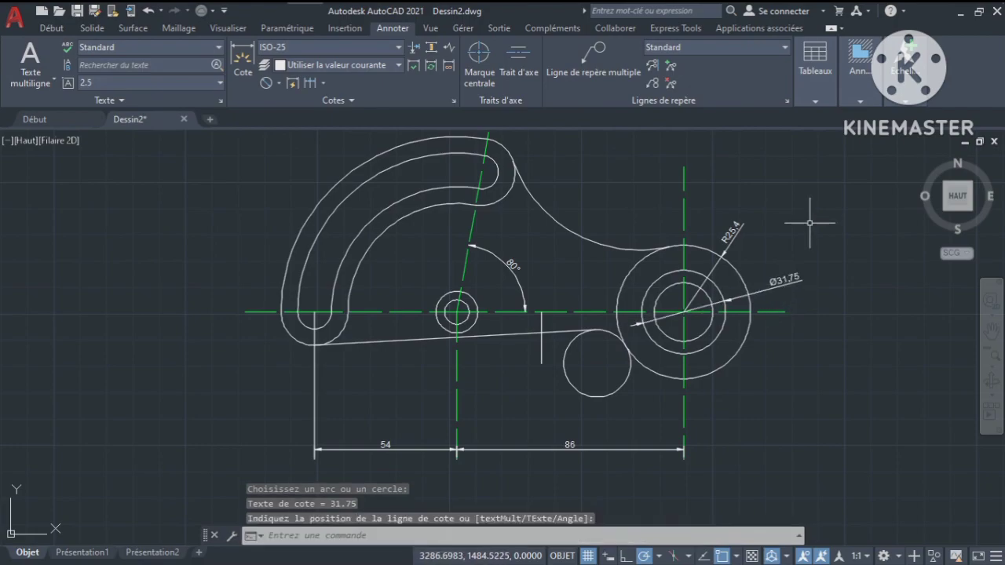
{"action": "left_click", "coordinate": [990, 333]}
{"action": "left_click_drag", "start_coordinate": [795, 227], "coordinate": [800, 246]}
{"action": "key", "text": "Escape"}
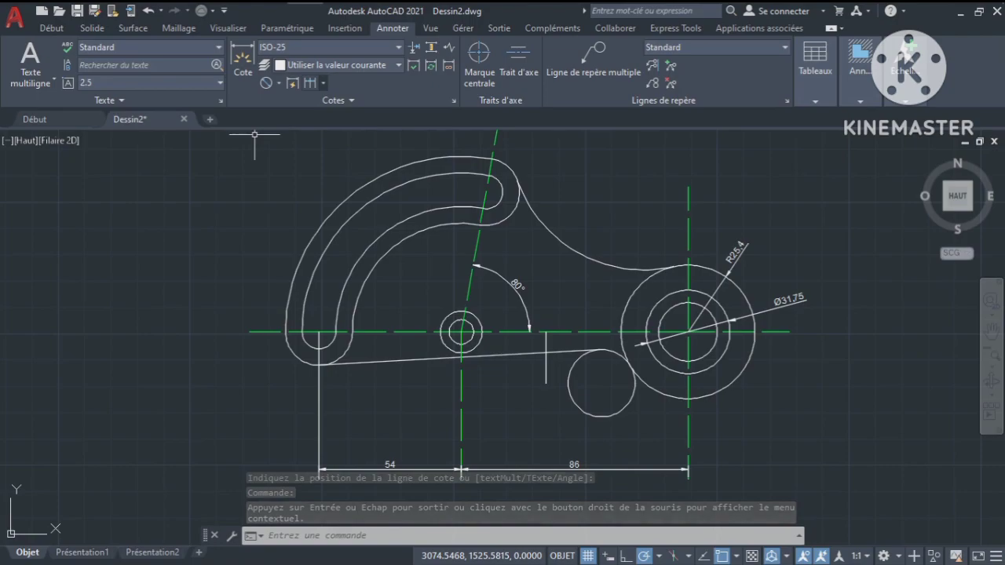
{"action": "left_click", "coordinate": [322, 82]}
{"action": "left_click", "coordinate": [279, 83]}
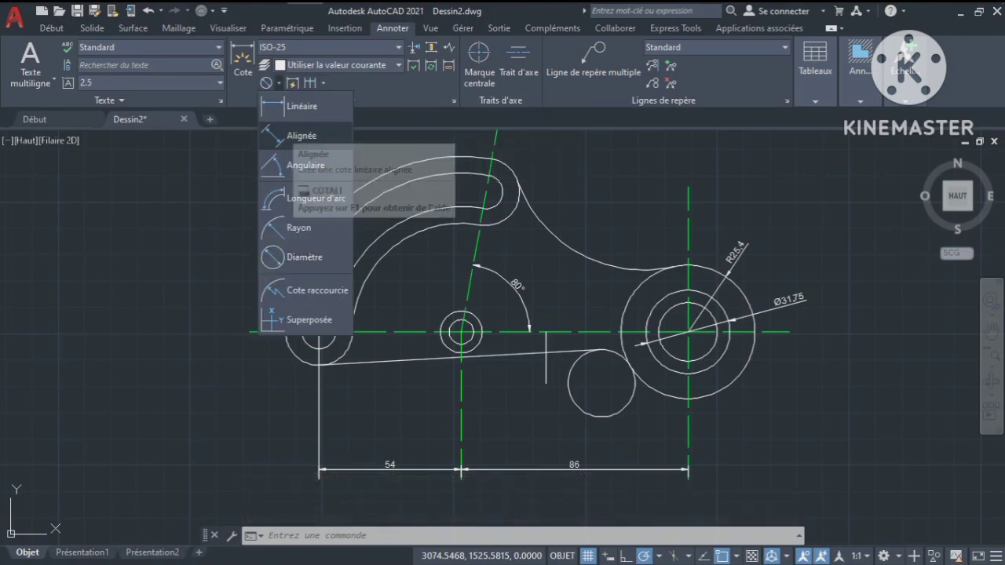
Dimension the curved arm's width as 12.75 (aligned) and compare with the reference image
{"action": "left_click", "coordinate": [301, 136]}
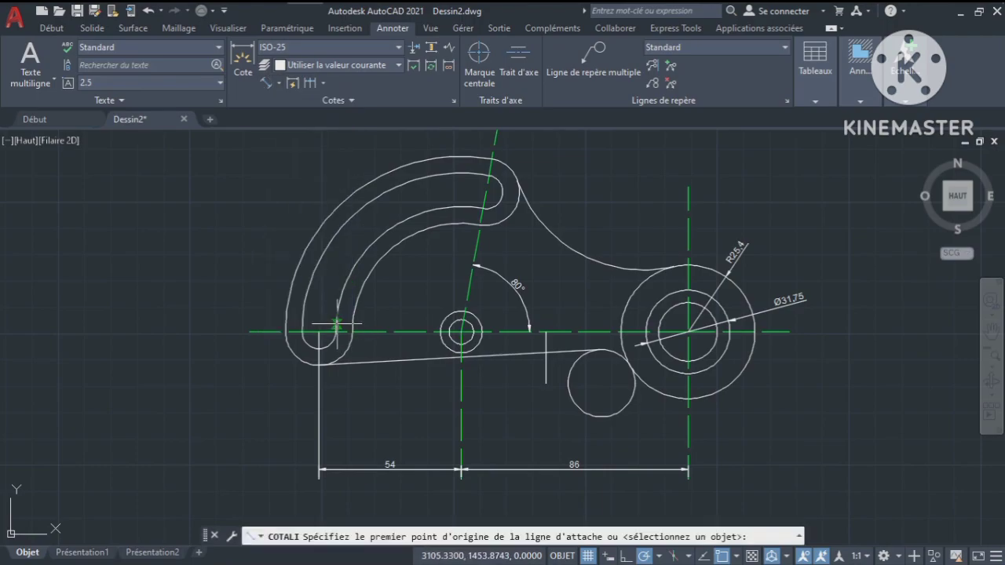
{"action": "left_click", "coordinate": [381, 235]}
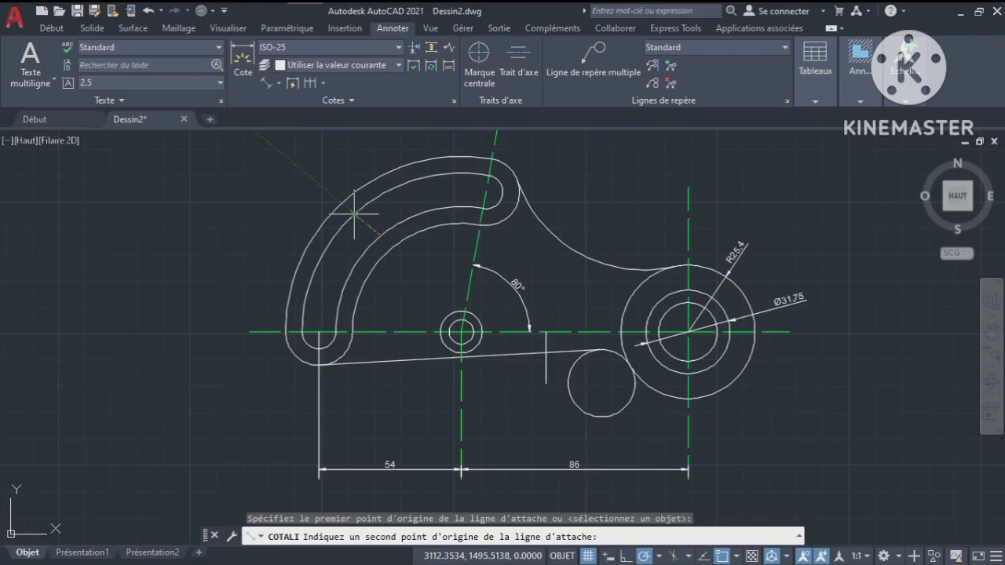
{"action": "left_click", "coordinate": [363, 205]}
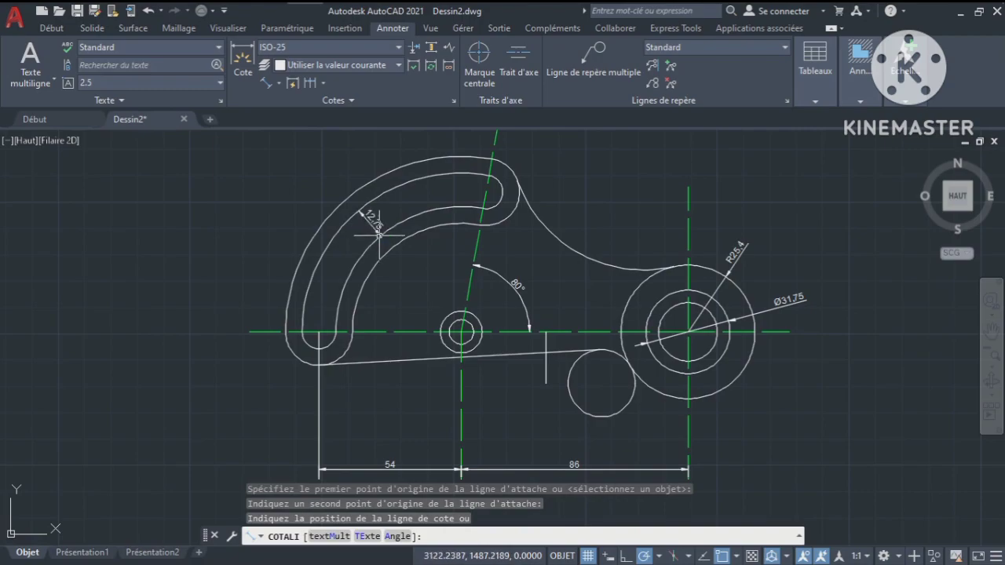
{"action": "left_click", "coordinate": [379, 234]}
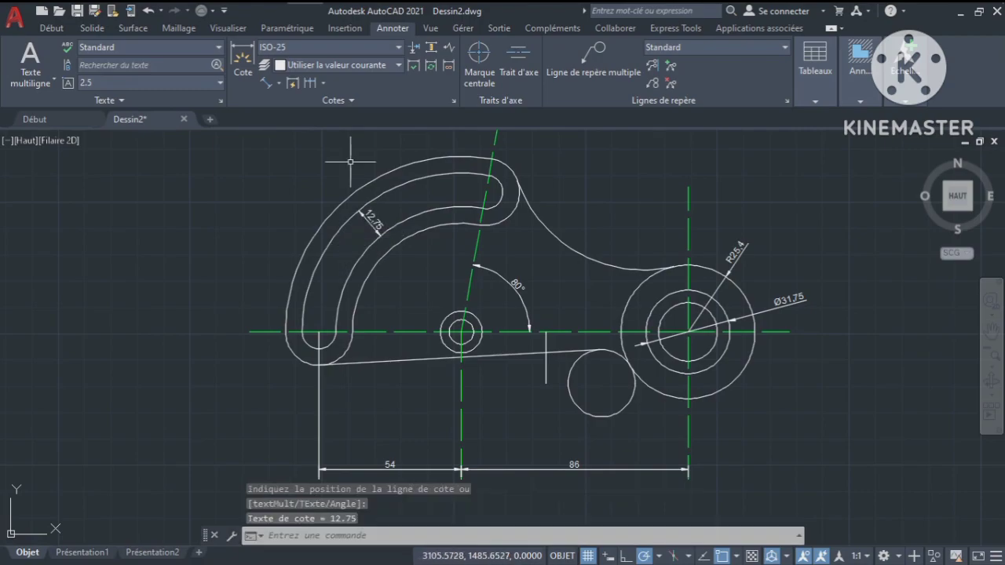
{"action": "left_click", "coordinate": [341, 17]}
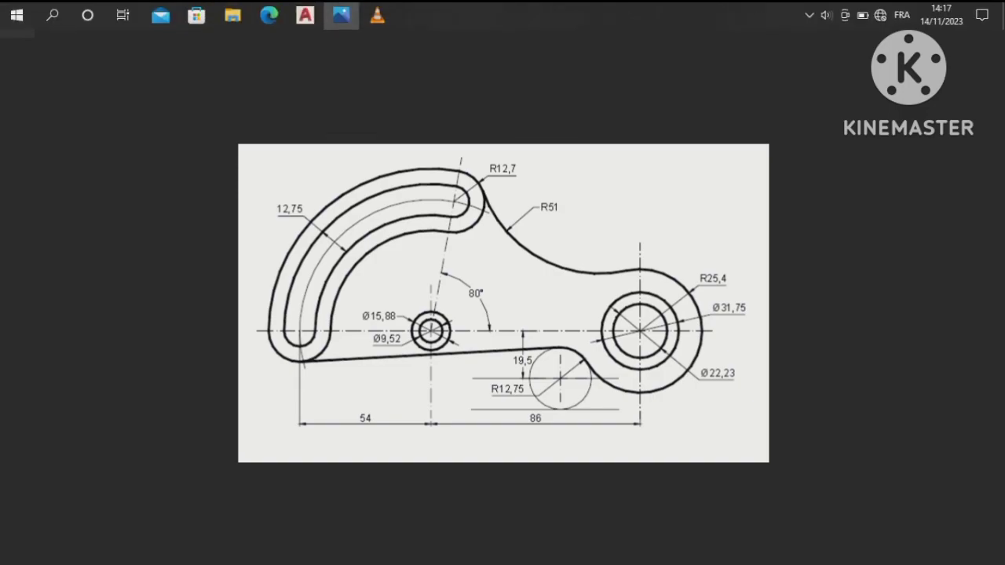
{"action": "left_click", "coordinate": [305, 17]}
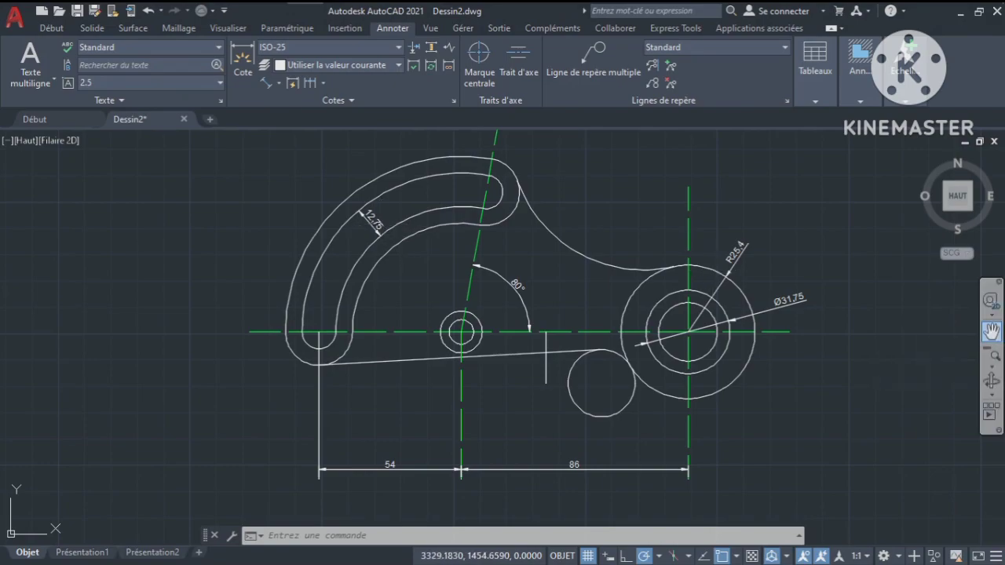
Select the R25.4, 12.75, 80°, Ø31.75, 86 and 54 dimensions
{"action": "left_click", "coordinate": [991, 329]}
{"action": "left_click_drag", "start_coordinate": [834, 283], "coordinate": [836, 290]}
{"action": "key", "text": "Escape"}
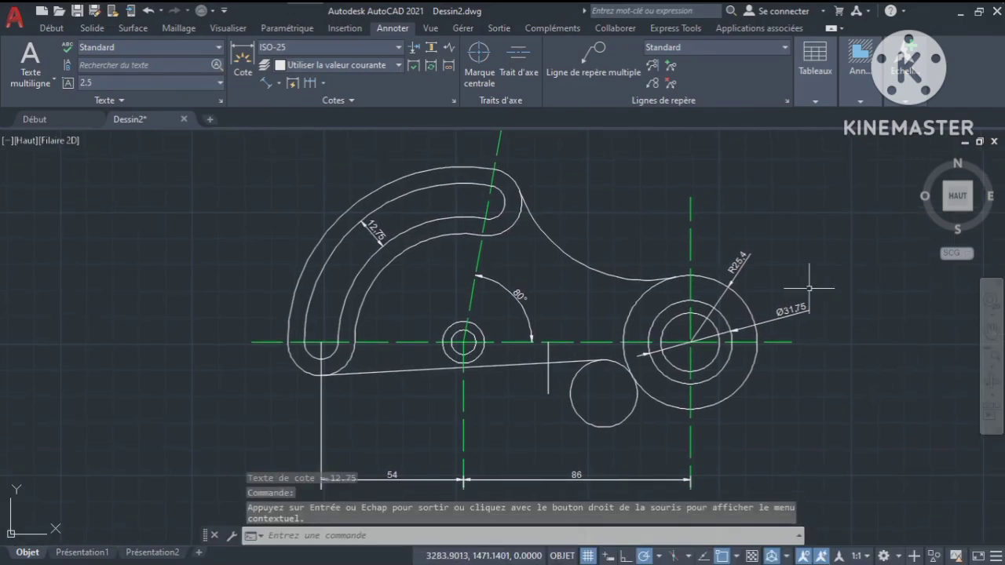
{"action": "left_click", "coordinate": [743, 266]}
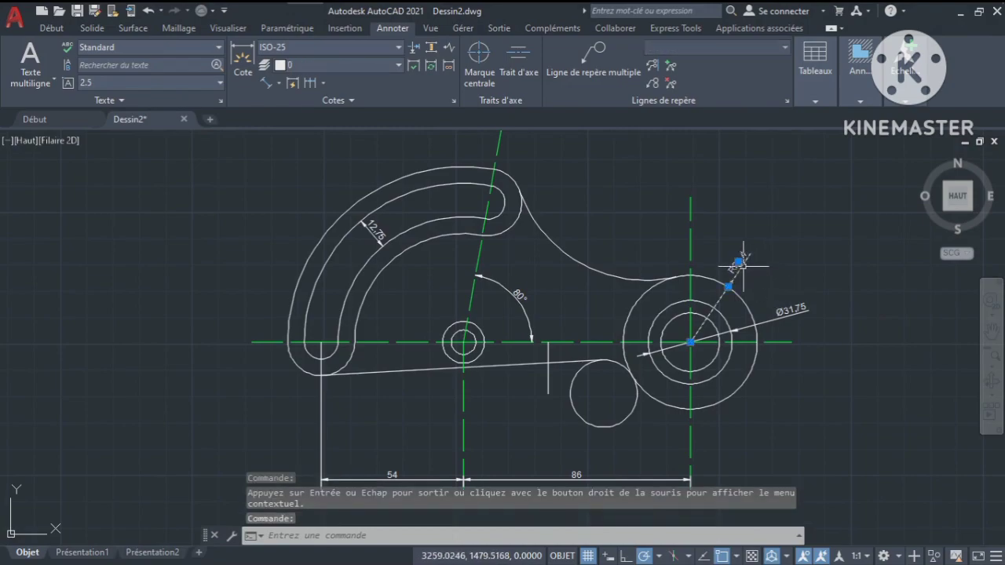
{"action": "left_click", "coordinate": [377, 234]}
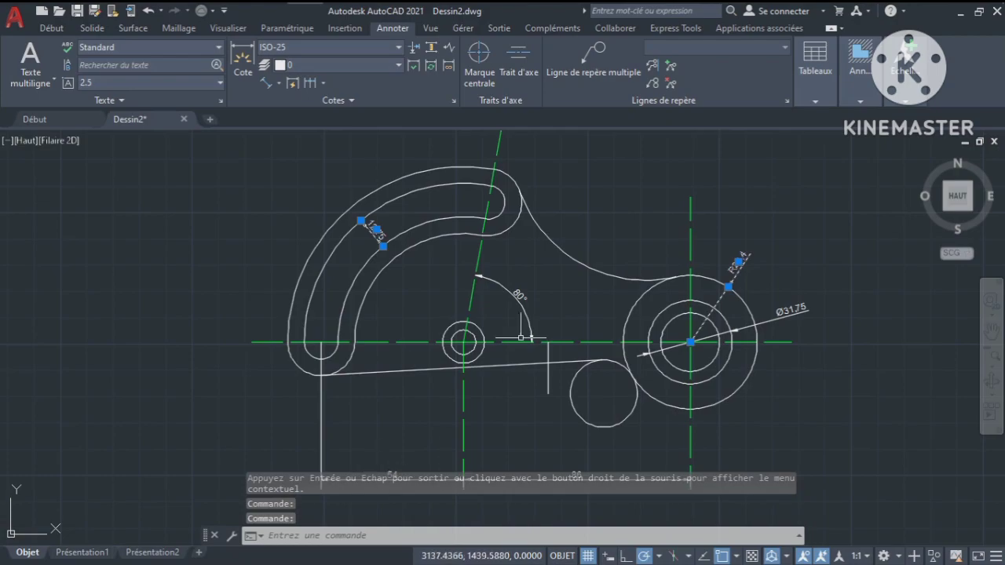
{"action": "left_click", "coordinate": [991, 331]}
{"action": "left_click_drag", "start_coordinate": [779, 329], "coordinate": [781, 286]}
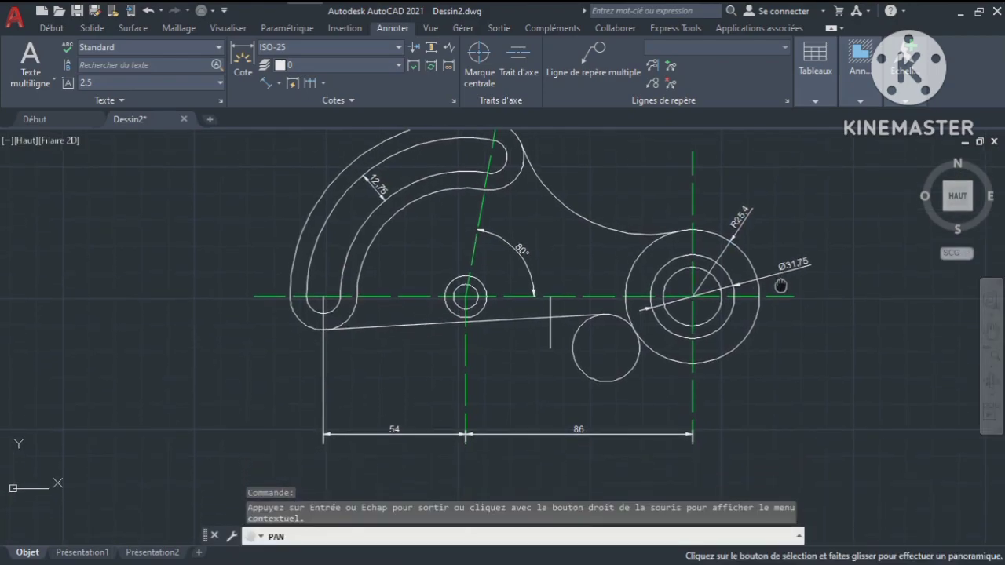
{"action": "key", "text": "Escape"}
{"action": "left_click", "coordinate": [738, 228]}
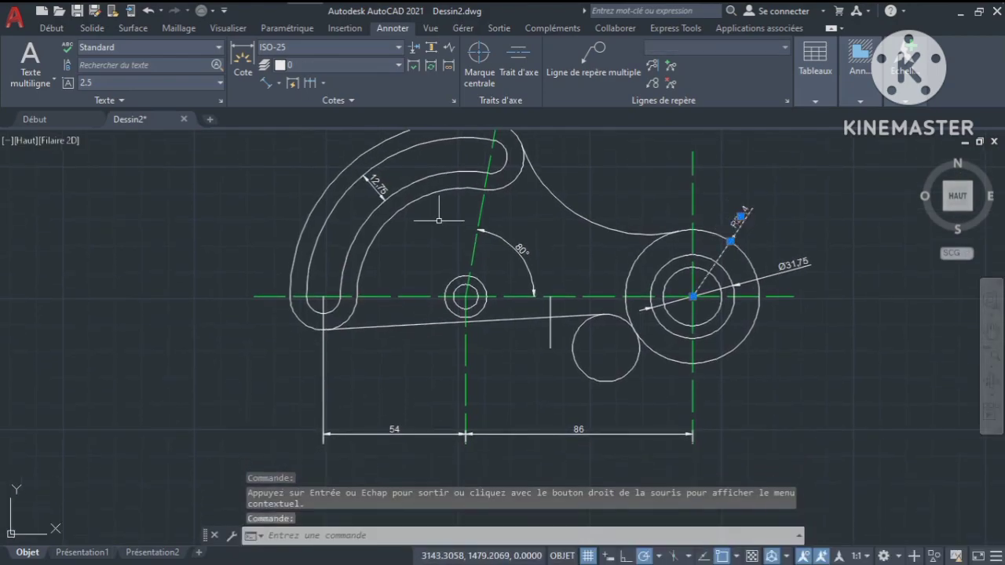
{"action": "left_click", "coordinate": [381, 188]}
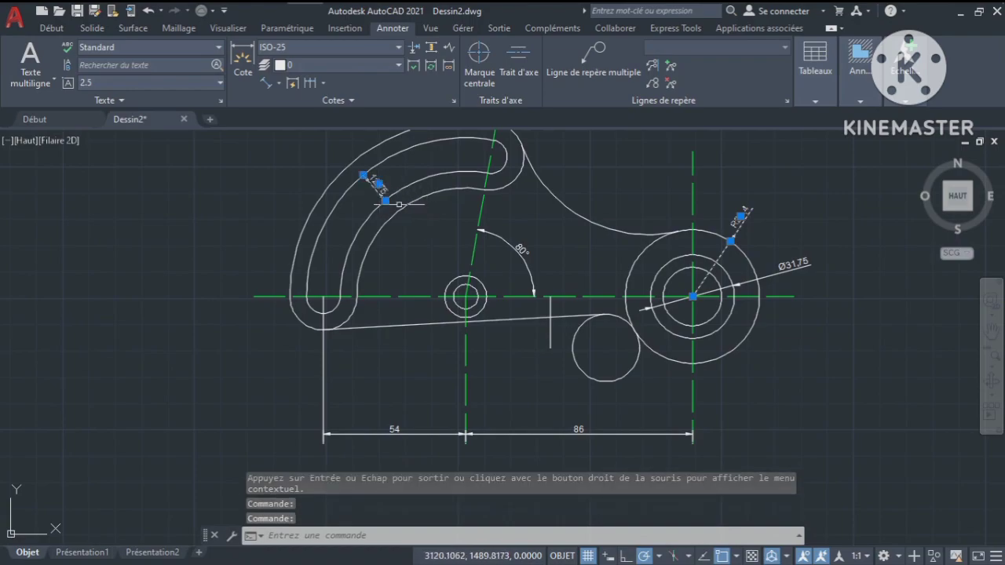
{"action": "left_click", "coordinate": [521, 250]}
{"action": "left_click", "coordinate": [785, 265]}
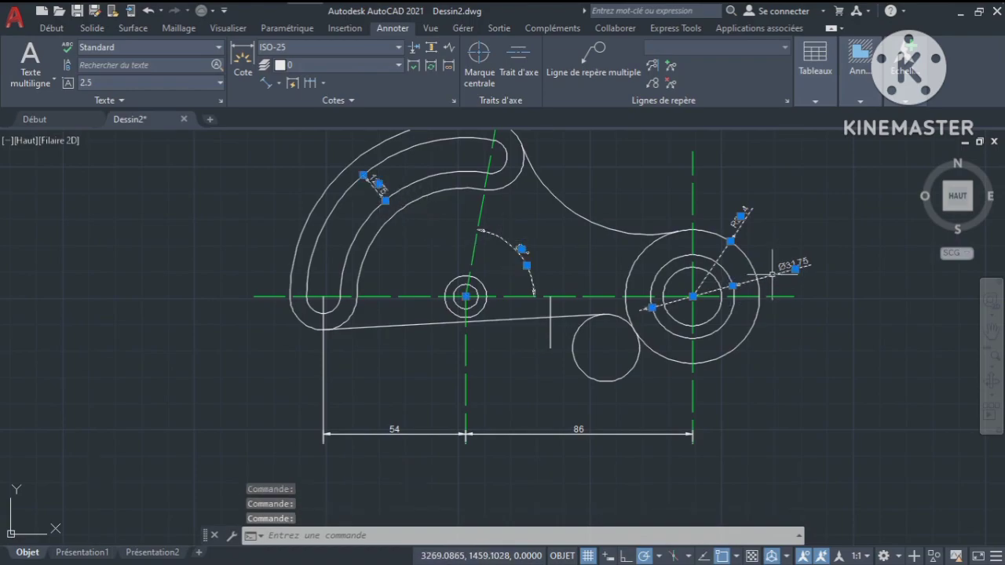
{"action": "left_click", "coordinate": [601, 431]}
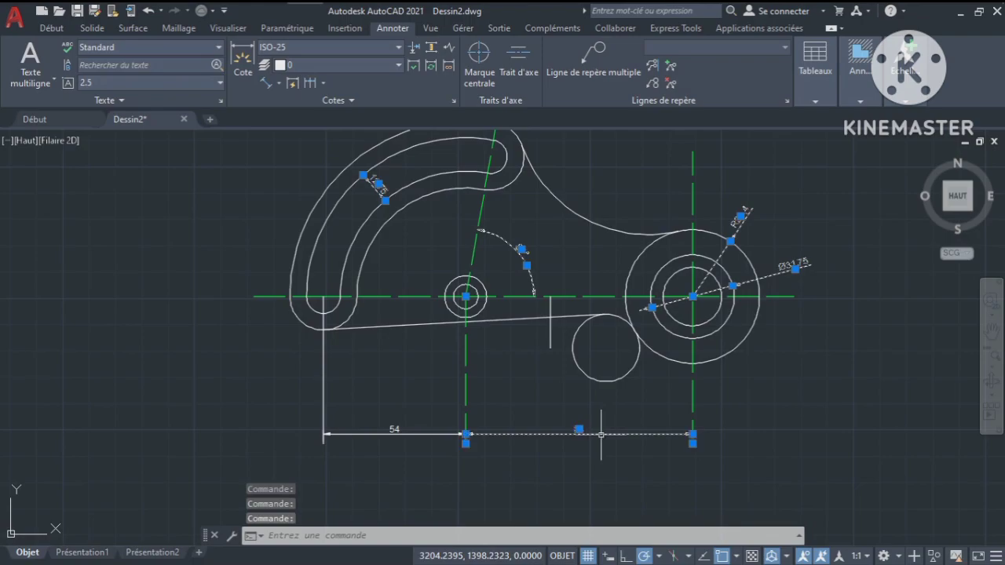
{"action": "left_click", "coordinate": [360, 434]}
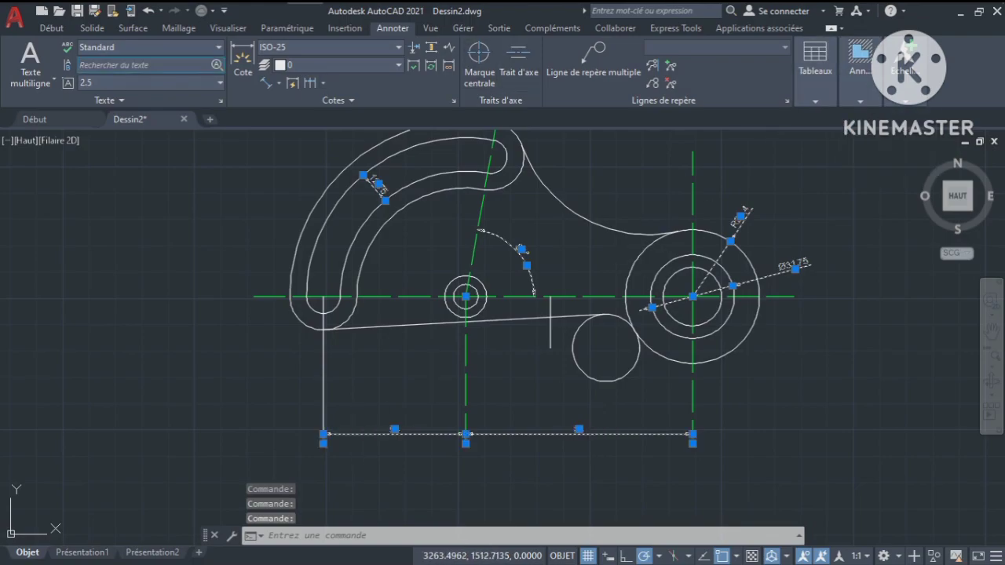
Assign the selected dimensions to the Cotation layer, then deselect
{"action": "left_click", "coordinate": [51, 28]}
{"action": "left_click", "coordinate": [699, 101]}
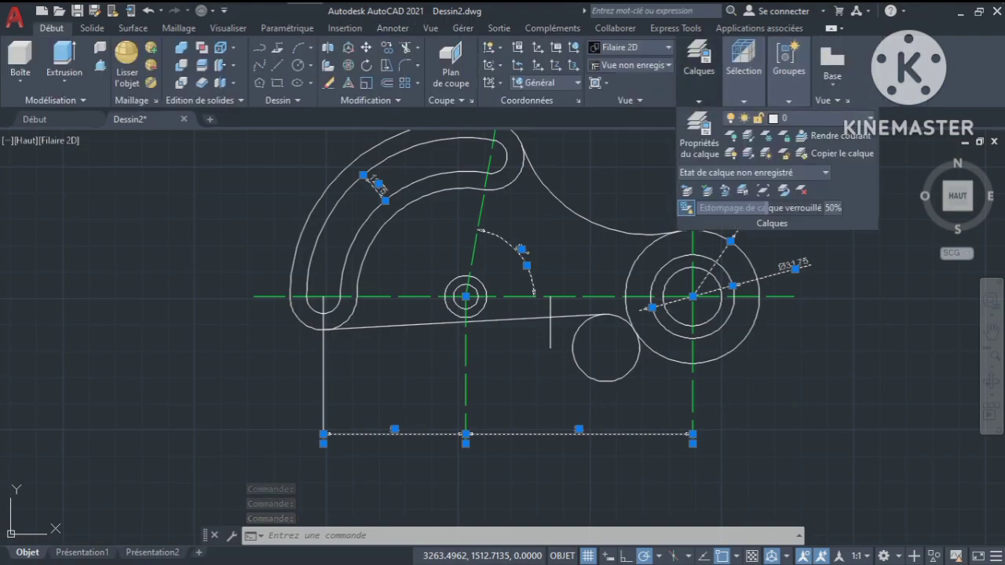
{"action": "left_click", "coordinate": [801, 118]}
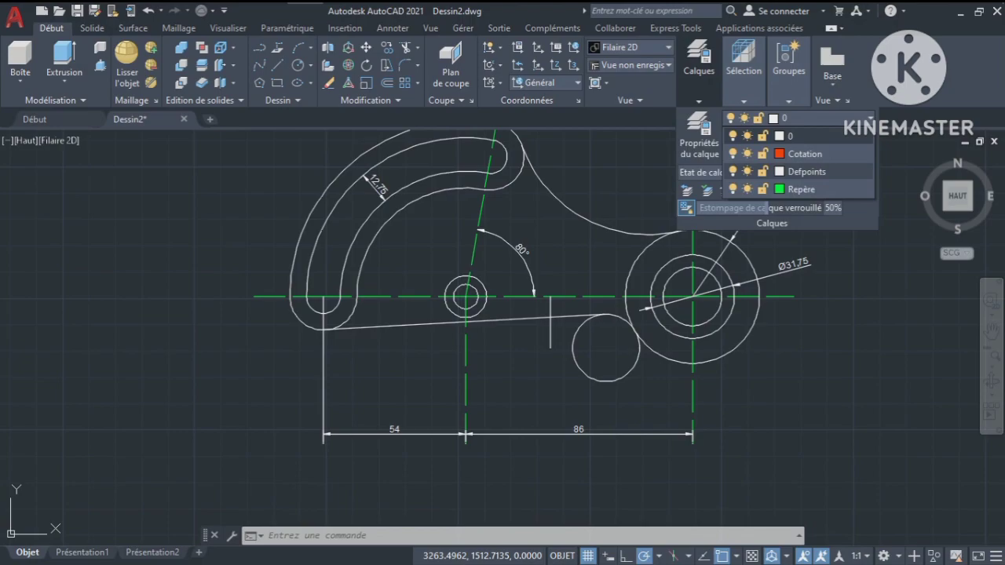
{"action": "left_click", "coordinate": [804, 154]}
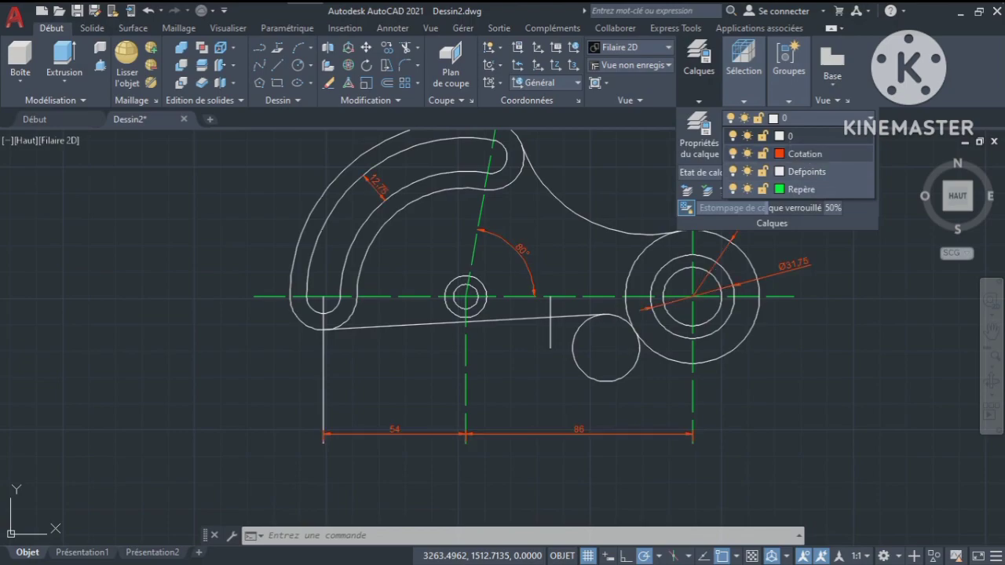
{"action": "left_click", "coordinate": [804, 154]}
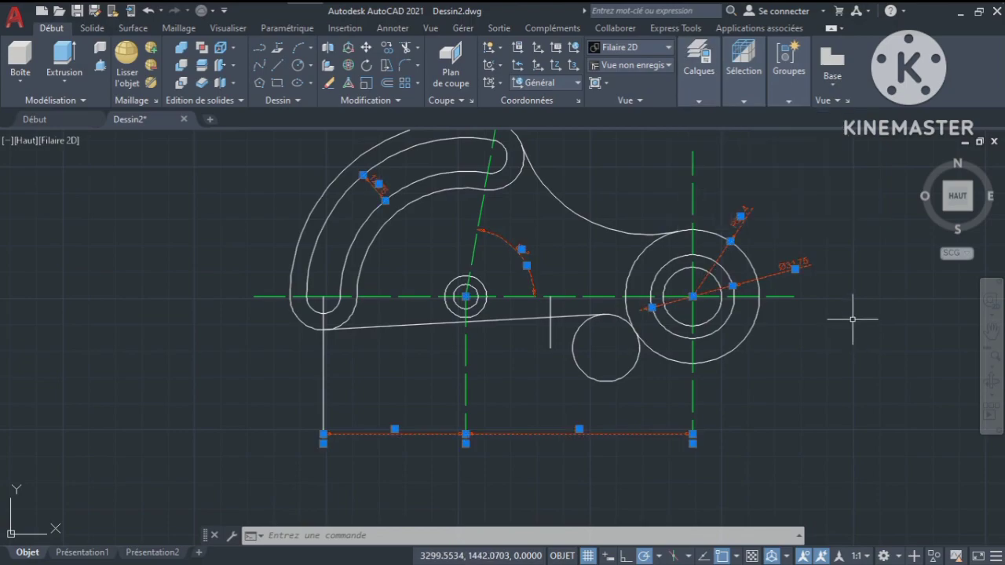
{"action": "key", "text": "Escape"}
{"action": "type", "text": "pan"}
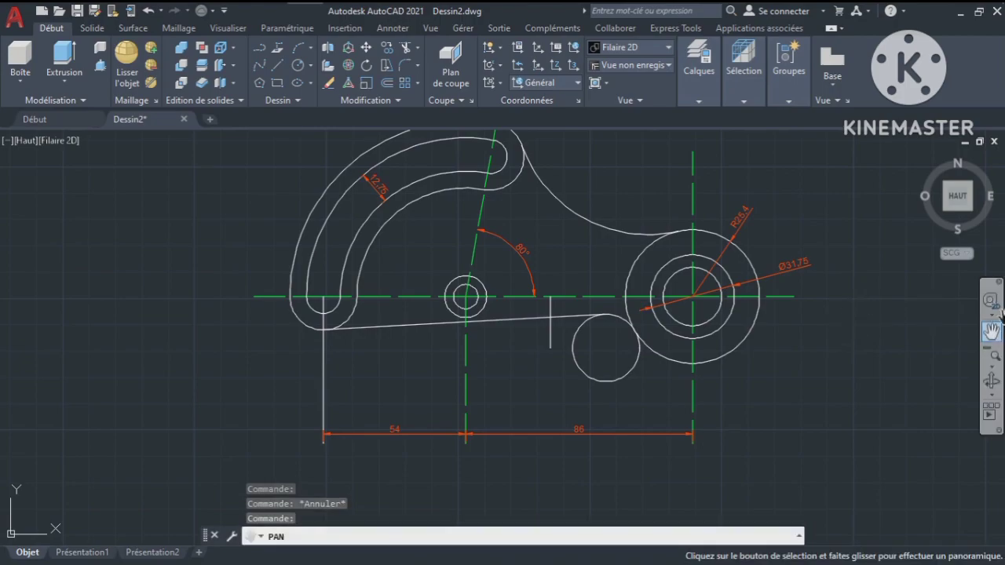
{"action": "key", "text": "Return"}
{"action": "left_click_drag", "start_coordinate": [796, 183], "coordinate": [781, 216]}
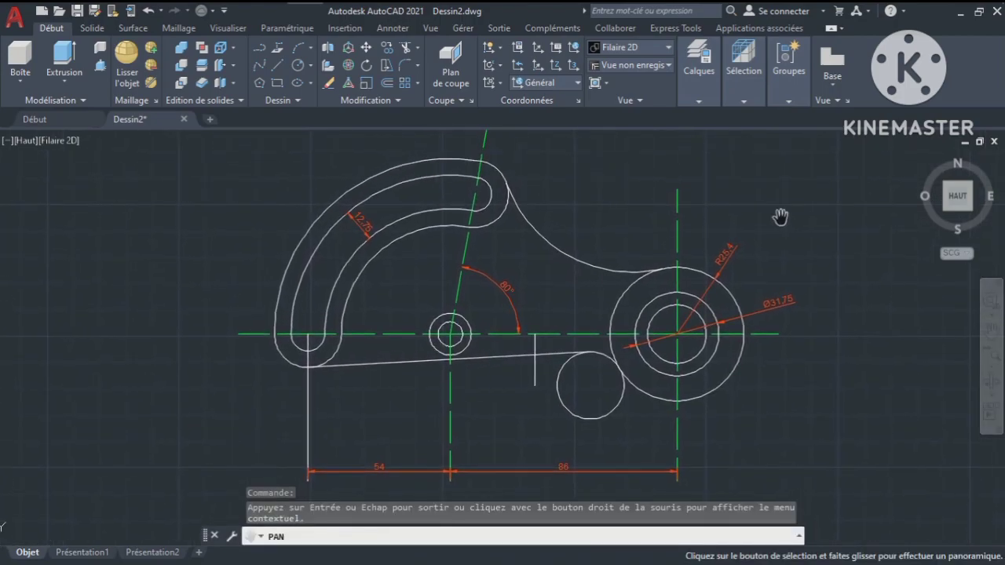
{"action": "key", "text": "Escape"}
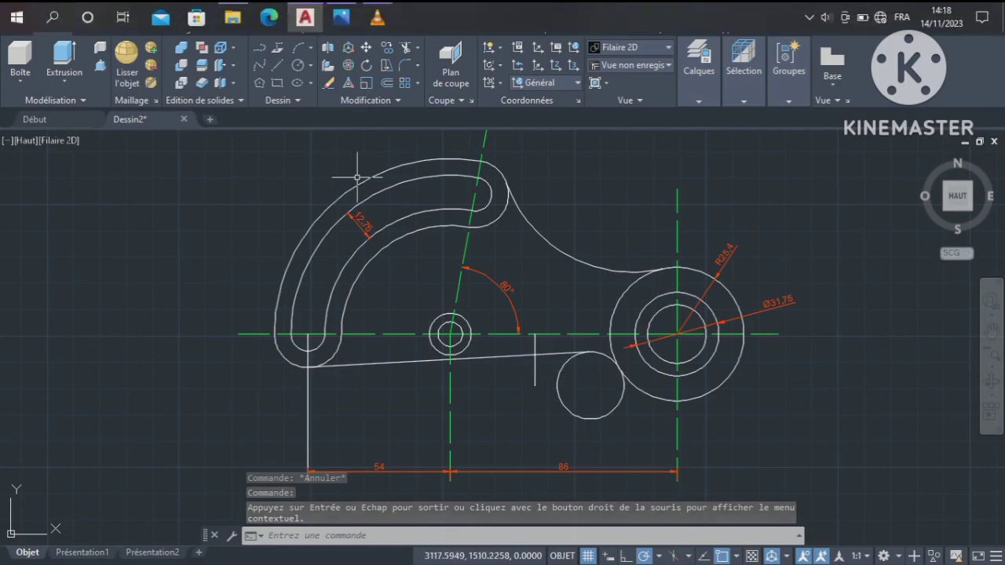
Add a vertical 19.5 linear dimension below the horizontal centreline beside the small lower circle
{"action": "left_click", "coordinate": [392, 28]}
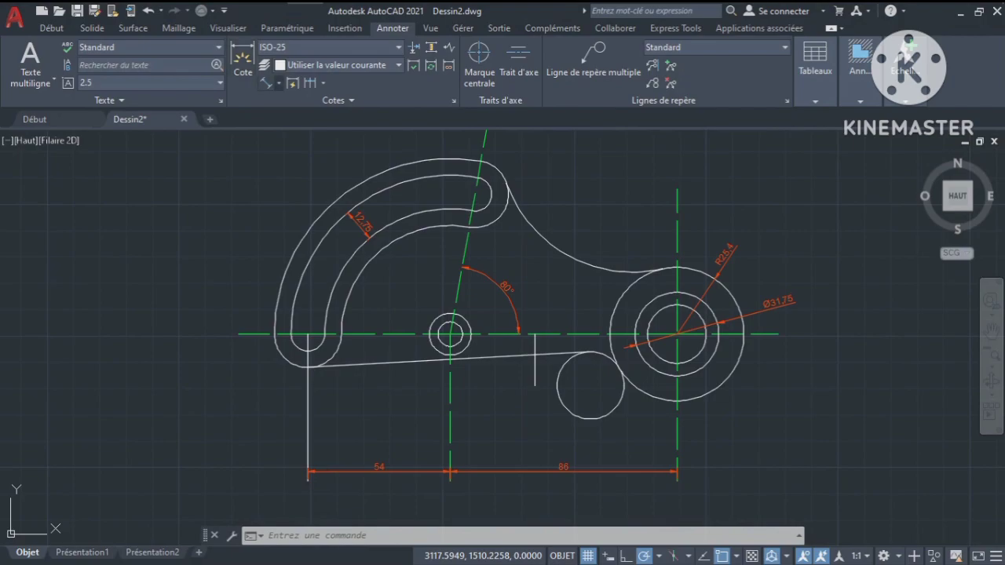
{"action": "left_click", "coordinate": [278, 83]}
{"action": "left_click", "coordinate": [298, 106]}
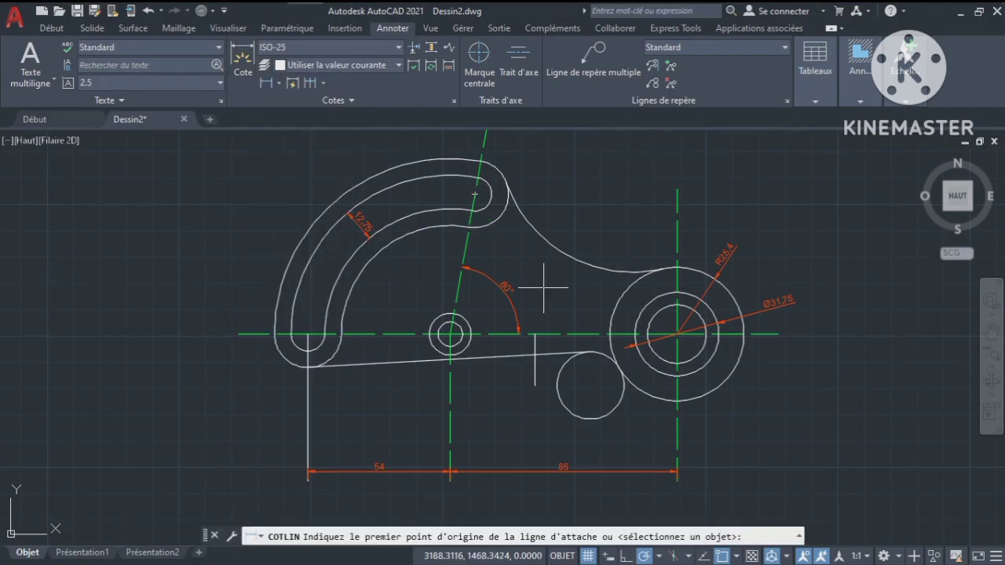
{"action": "left_click", "coordinate": [534, 335]}
{"action": "left_click", "coordinate": [535, 386]}
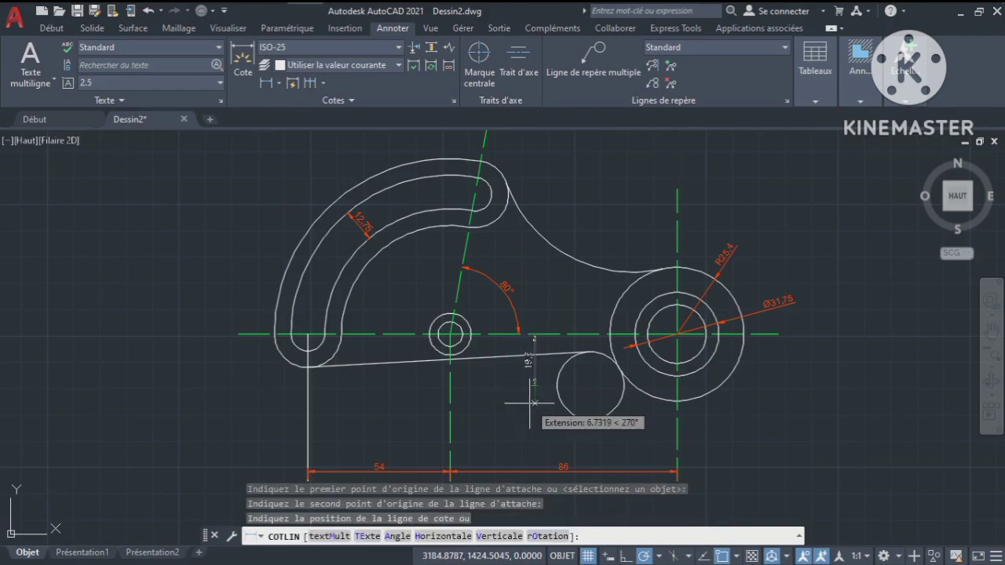
{"action": "left_click", "coordinate": [523, 402]}
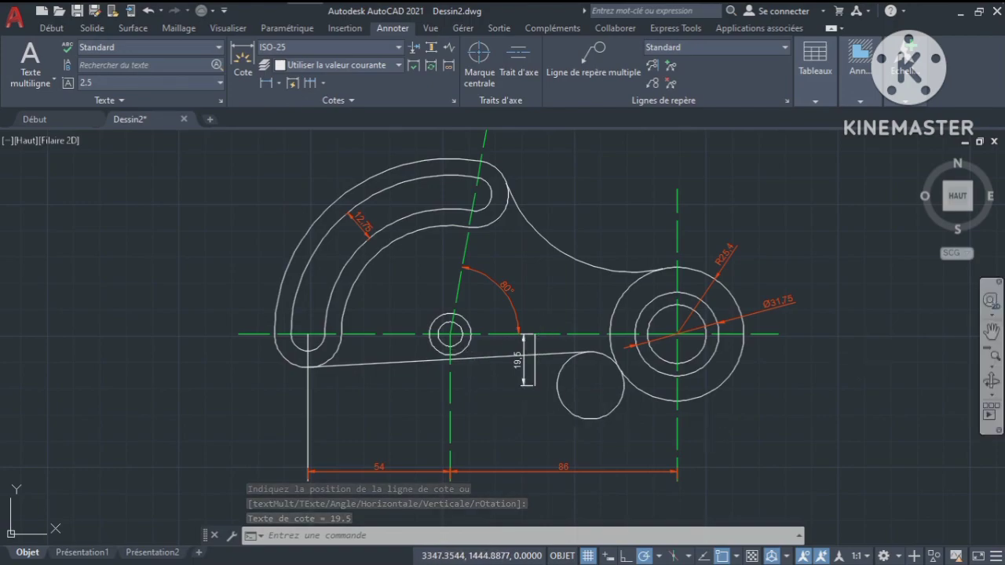
{"action": "left_click", "coordinate": [991, 331]}
{"action": "left_click_drag", "start_coordinate": [871, 280], "coordinate": [871, 284]}
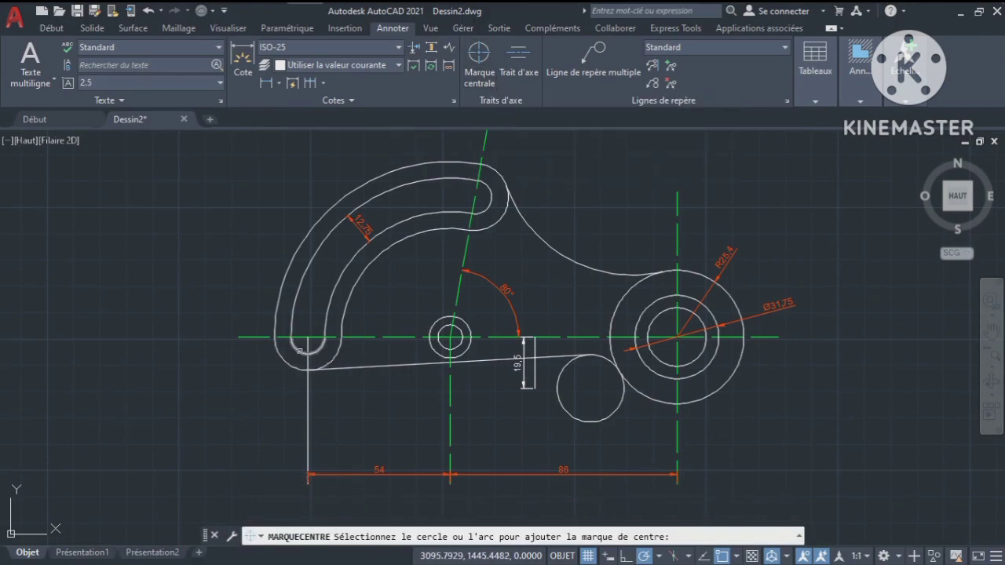
Place centre marks on the rounded left end arc and the small lower circle
{"action": "left_click", "coordinate": [299, 350]}
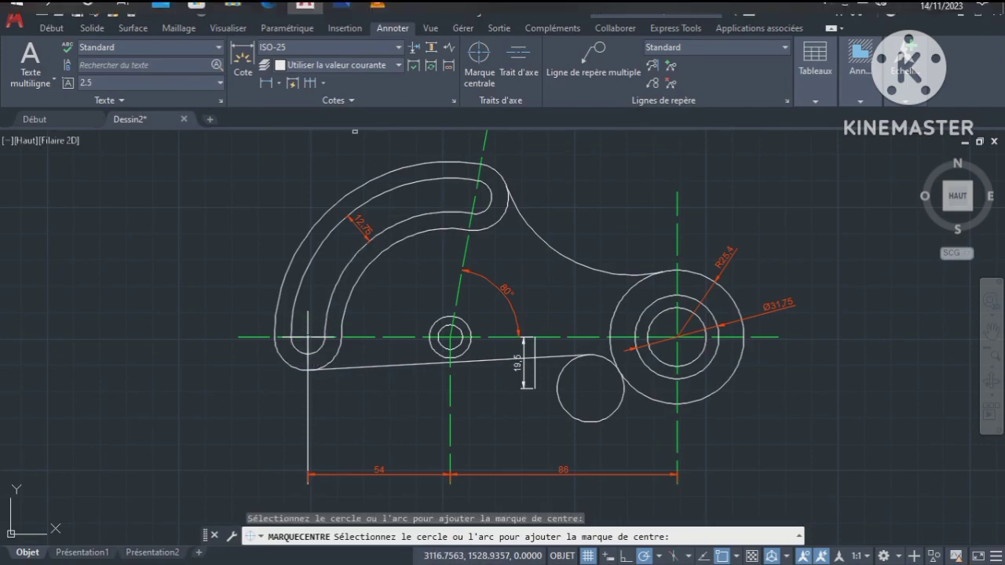
{"action": "left_click", "coordinate": [341, 12]}
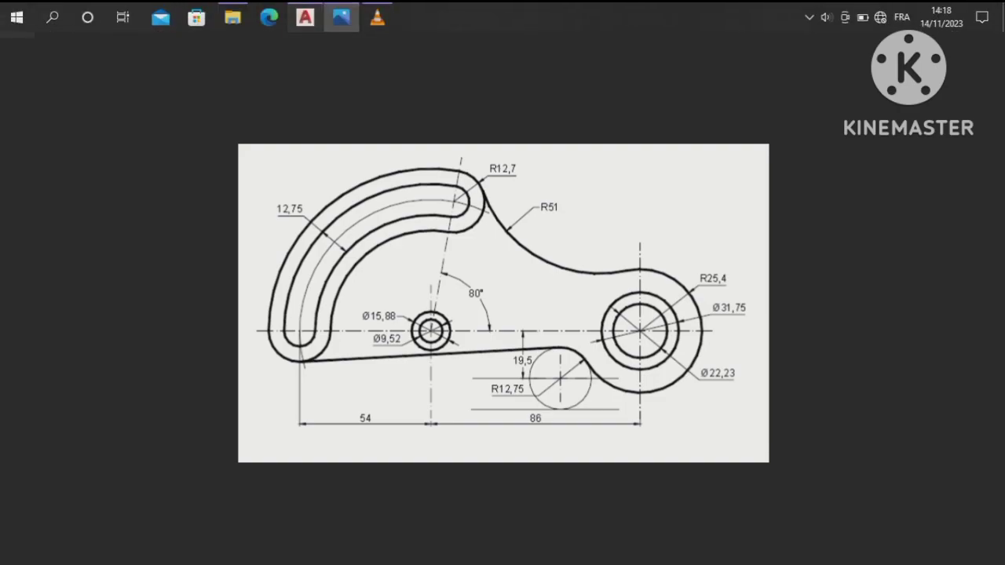
{"action": "left_click", "coordinate": [305, 16]}
{"action": "left_click", "coordinate": [568, 411]}
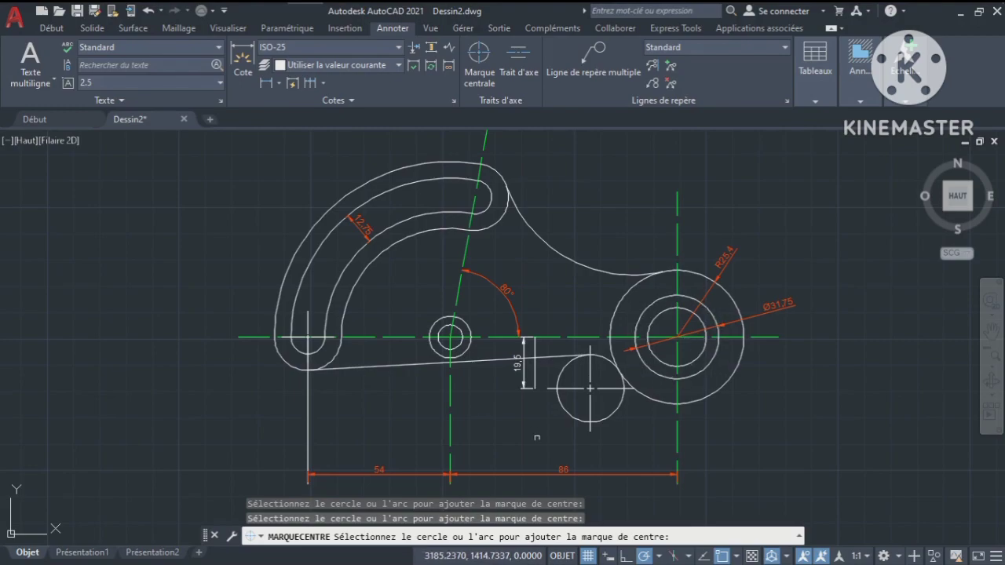
{"action": "key", "text": "Return"}
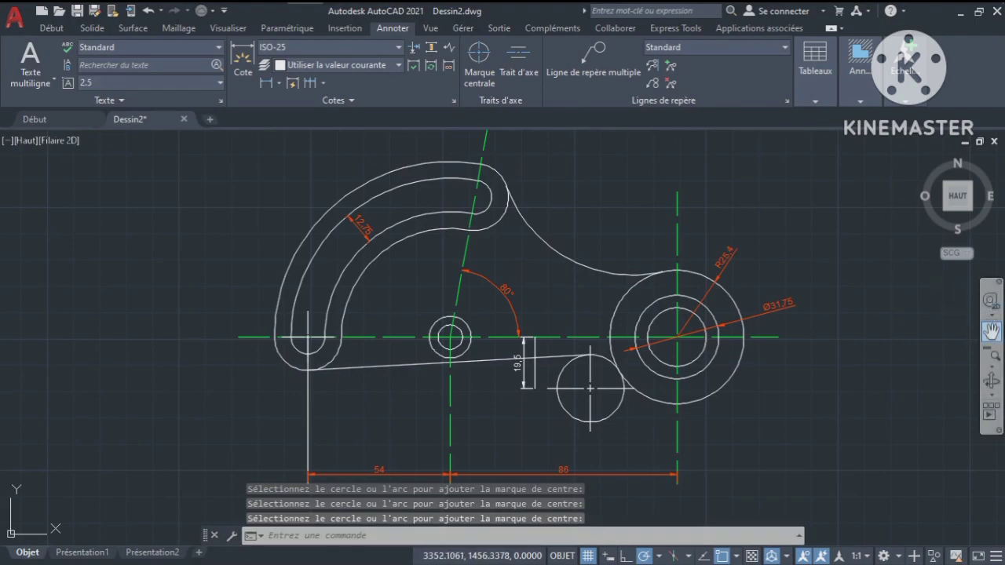
{"action": "left_click", "coordinate": [991, 331]}
{"action": "left_click_drag", "start_coordinate": [721, 196], "coordinate": [726, 200]}
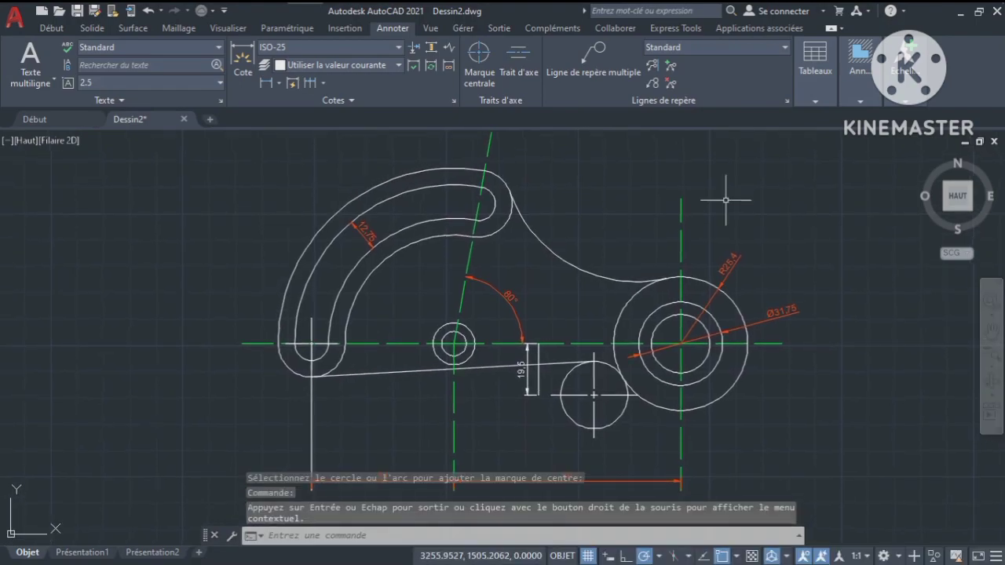